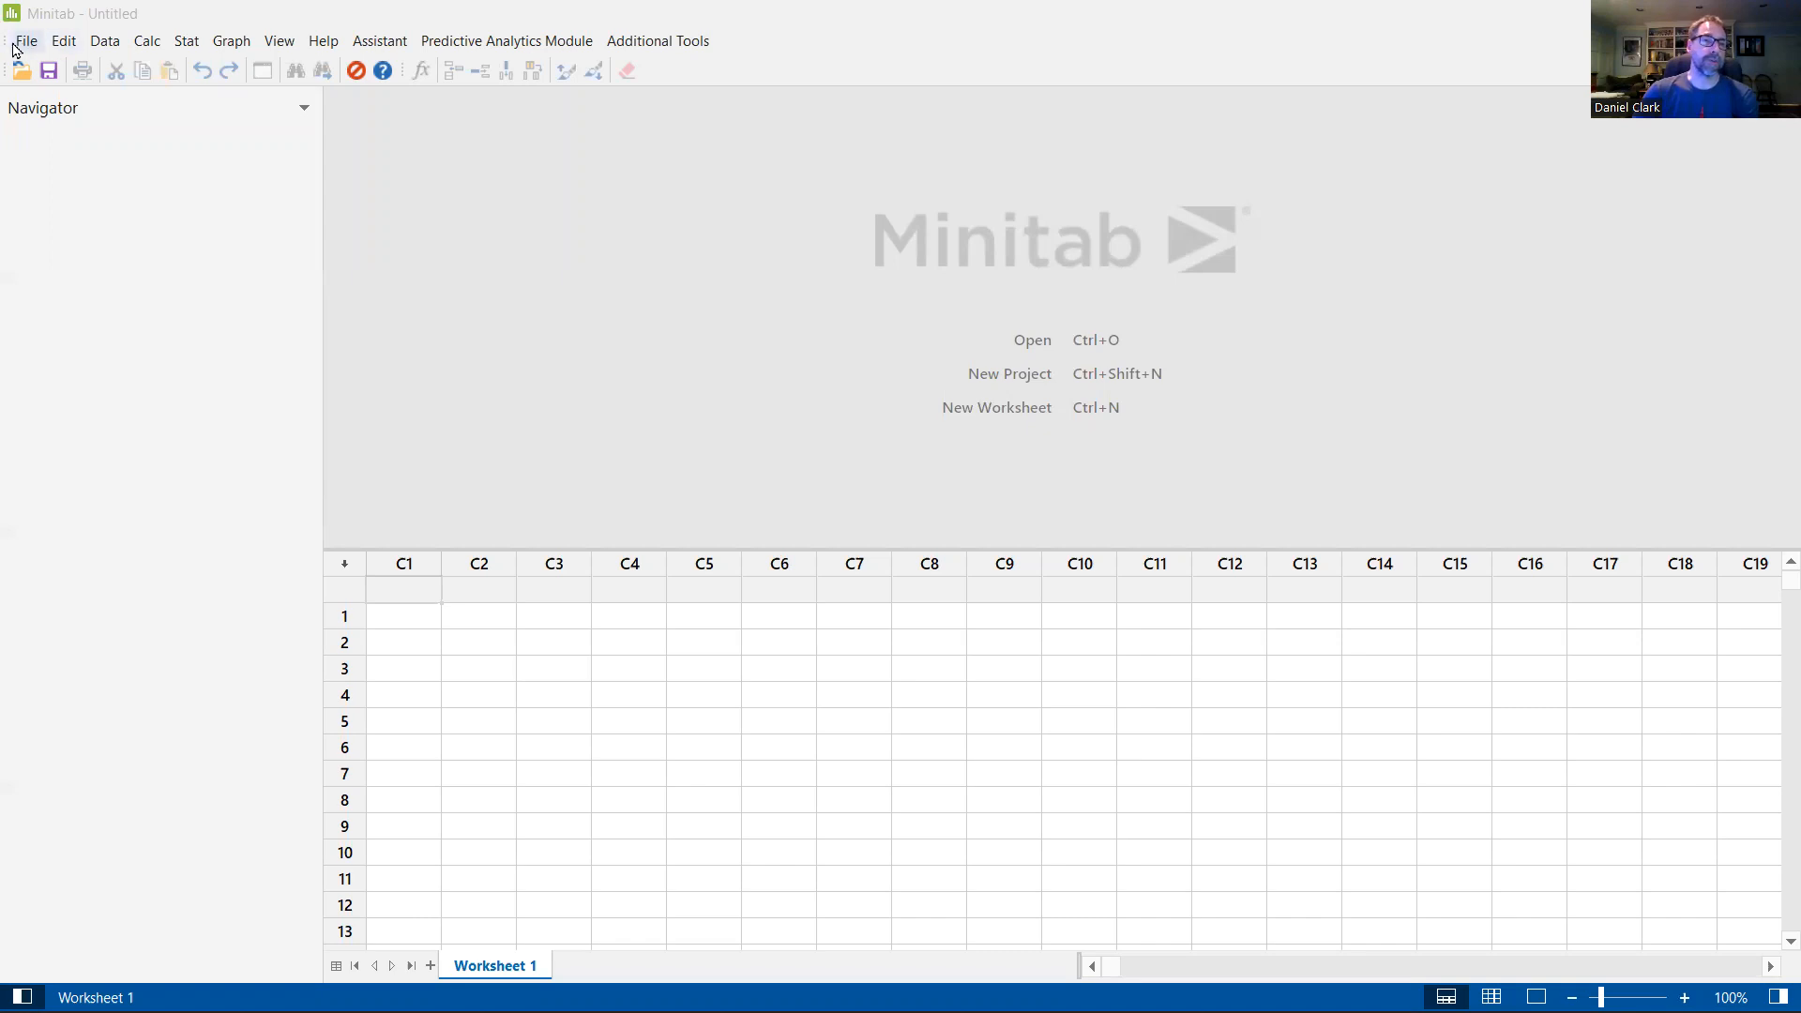
pyautogui.click(19, 45)
pyautogui.click(65, 43)
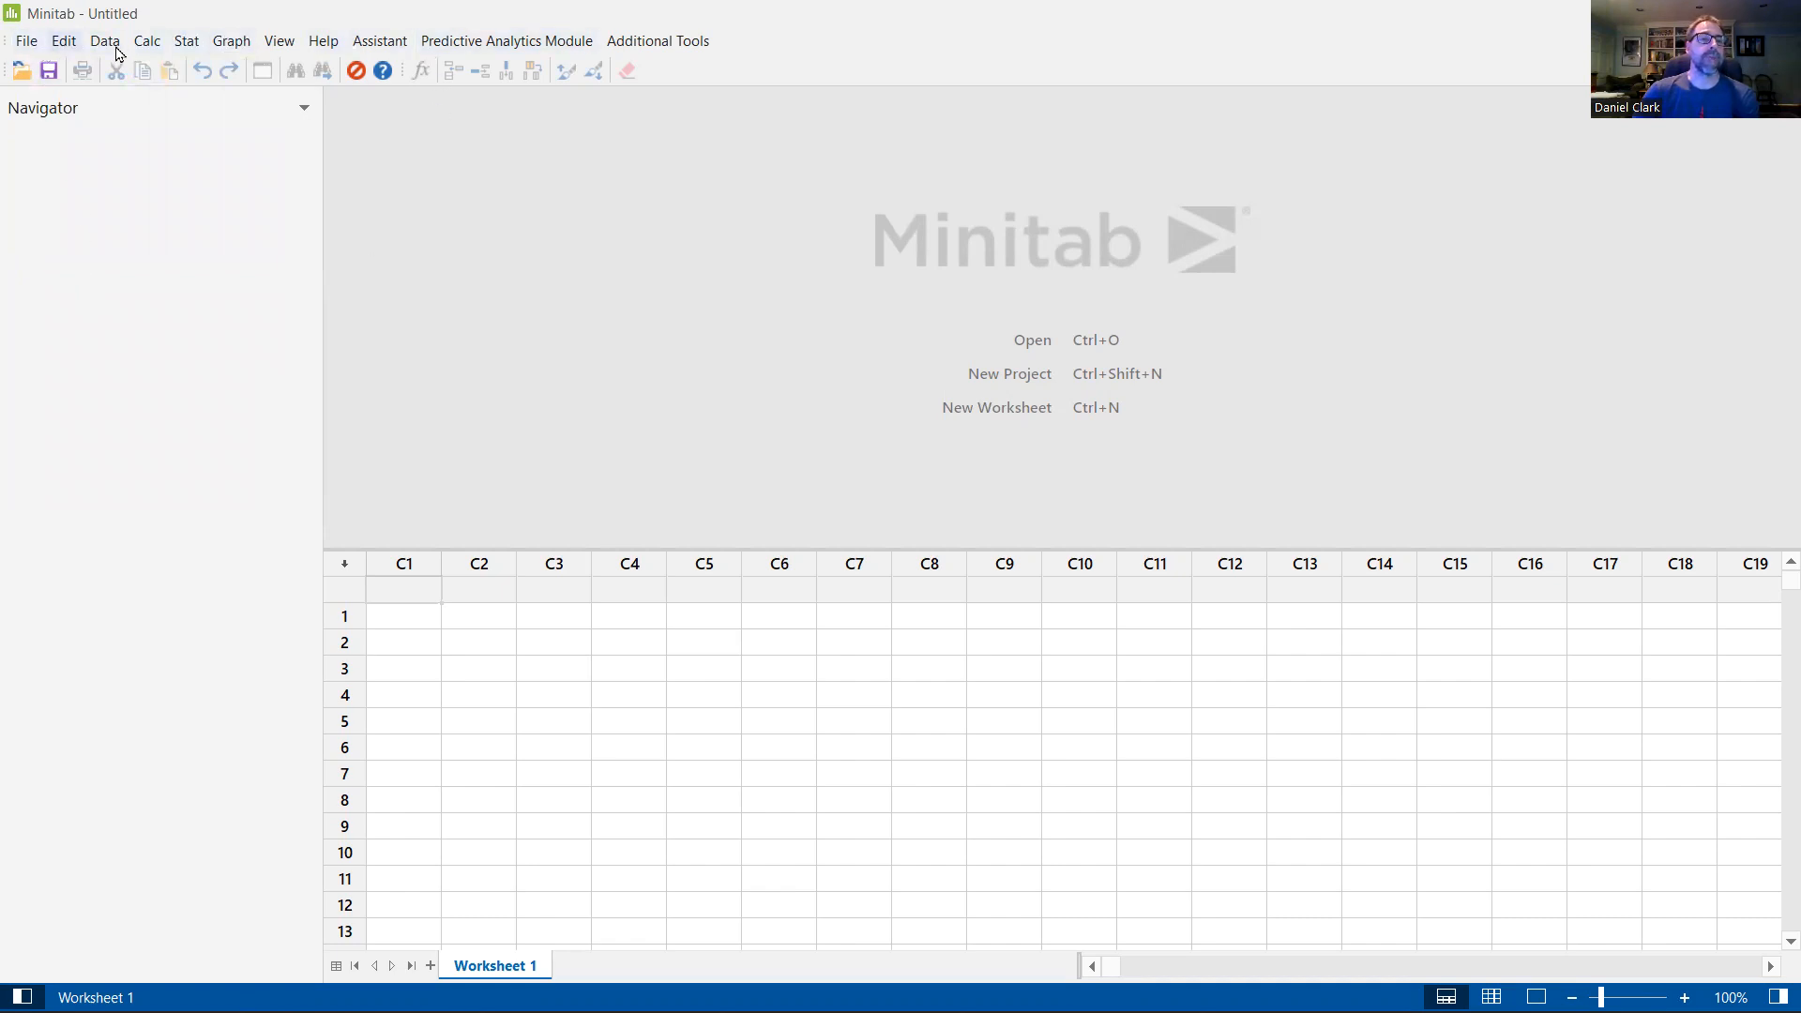
pyautogui.click(188, 47)
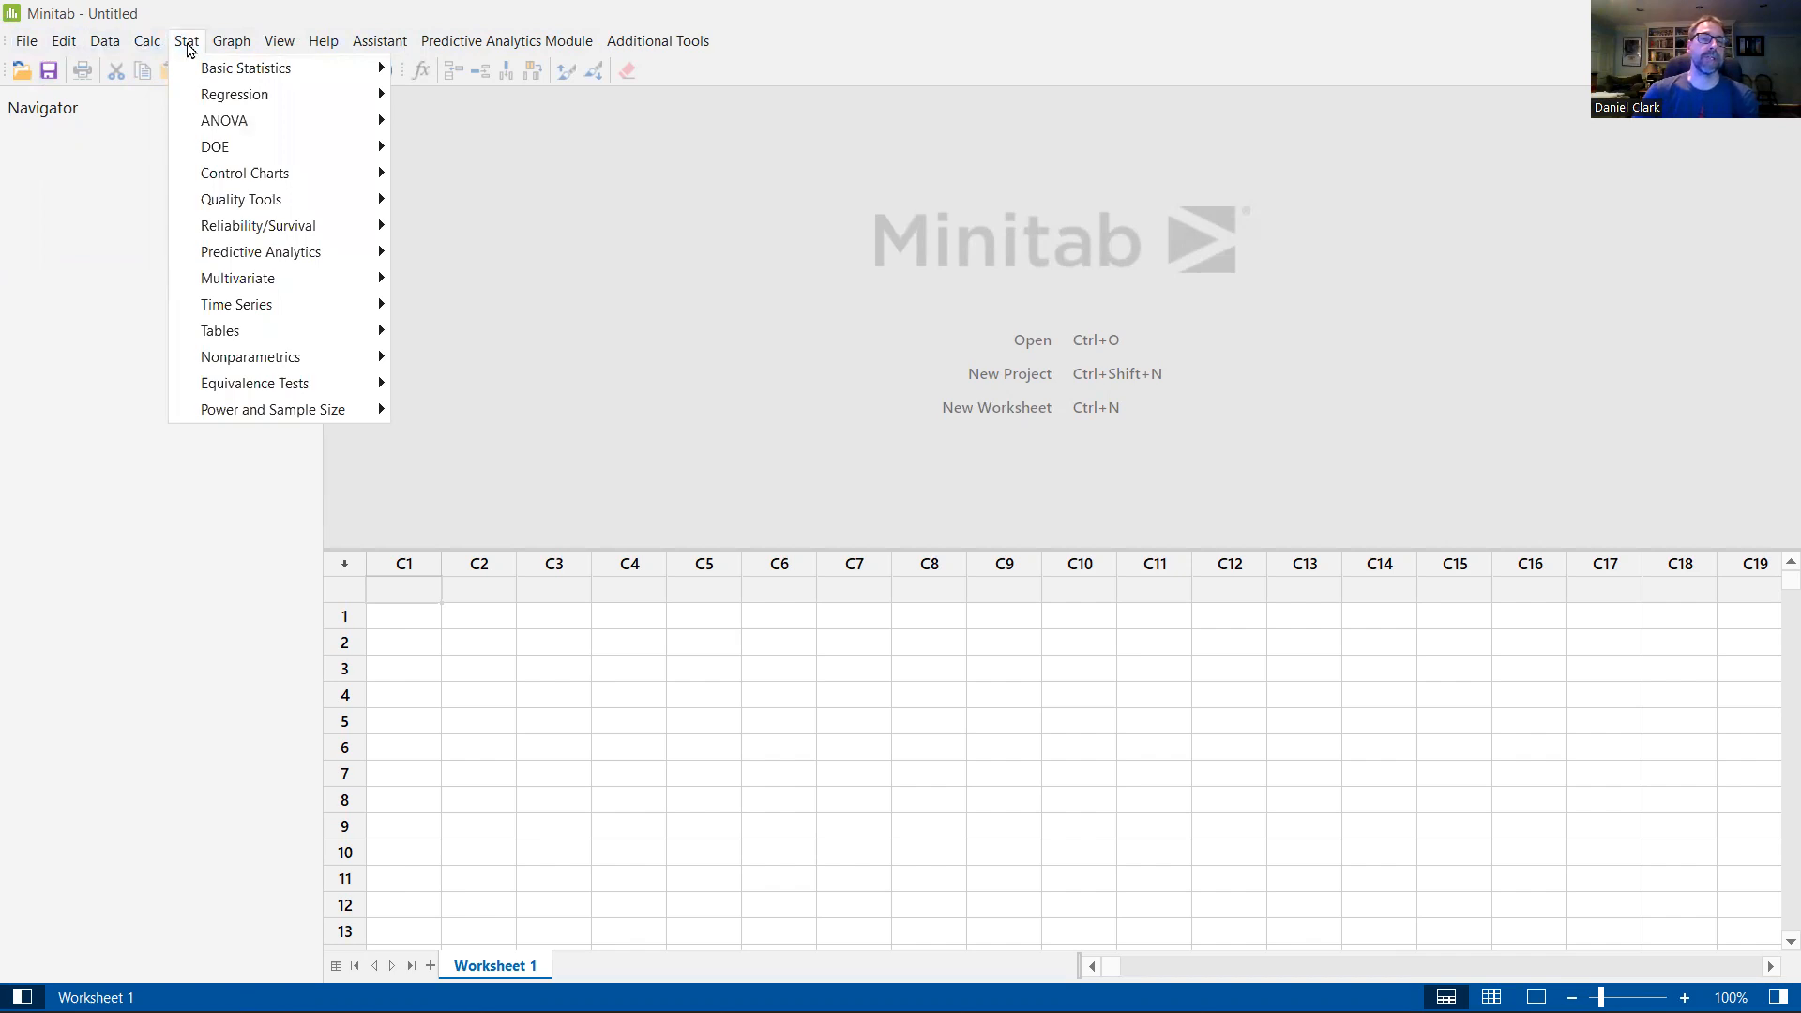
pyautogui.moveTo(213, 71)
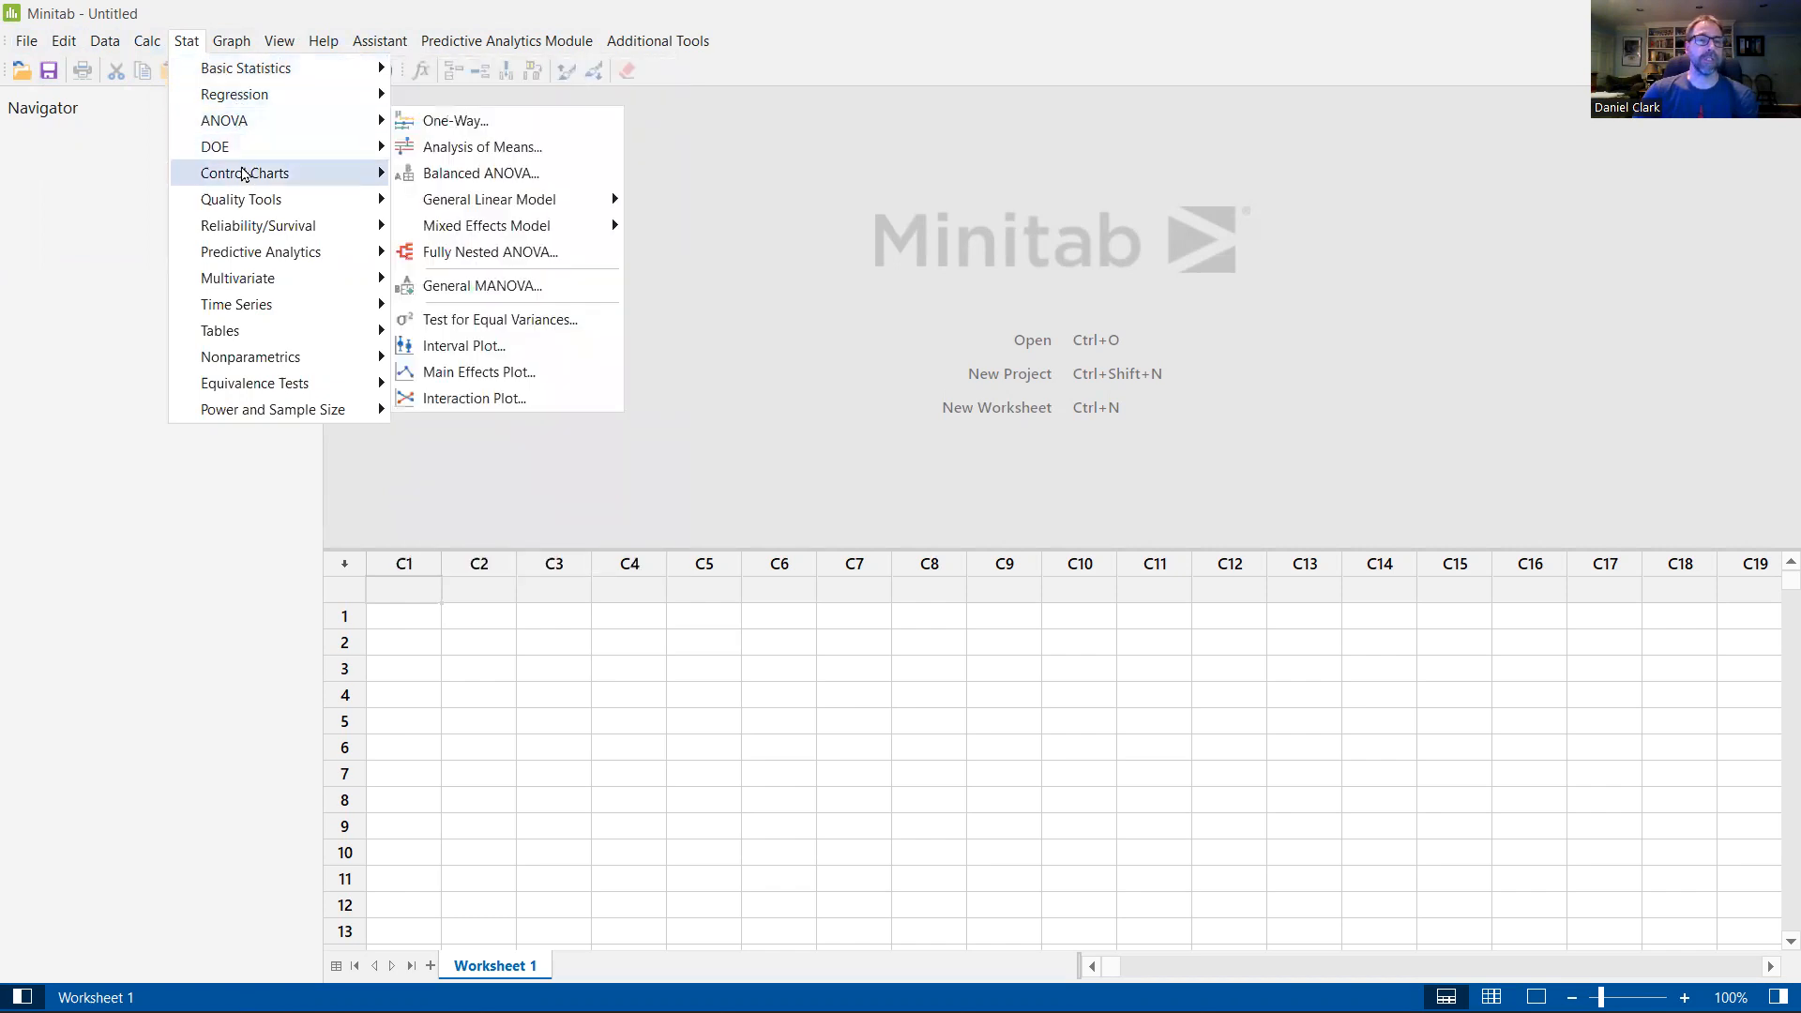
pyautogui.moveTo(244, 176)
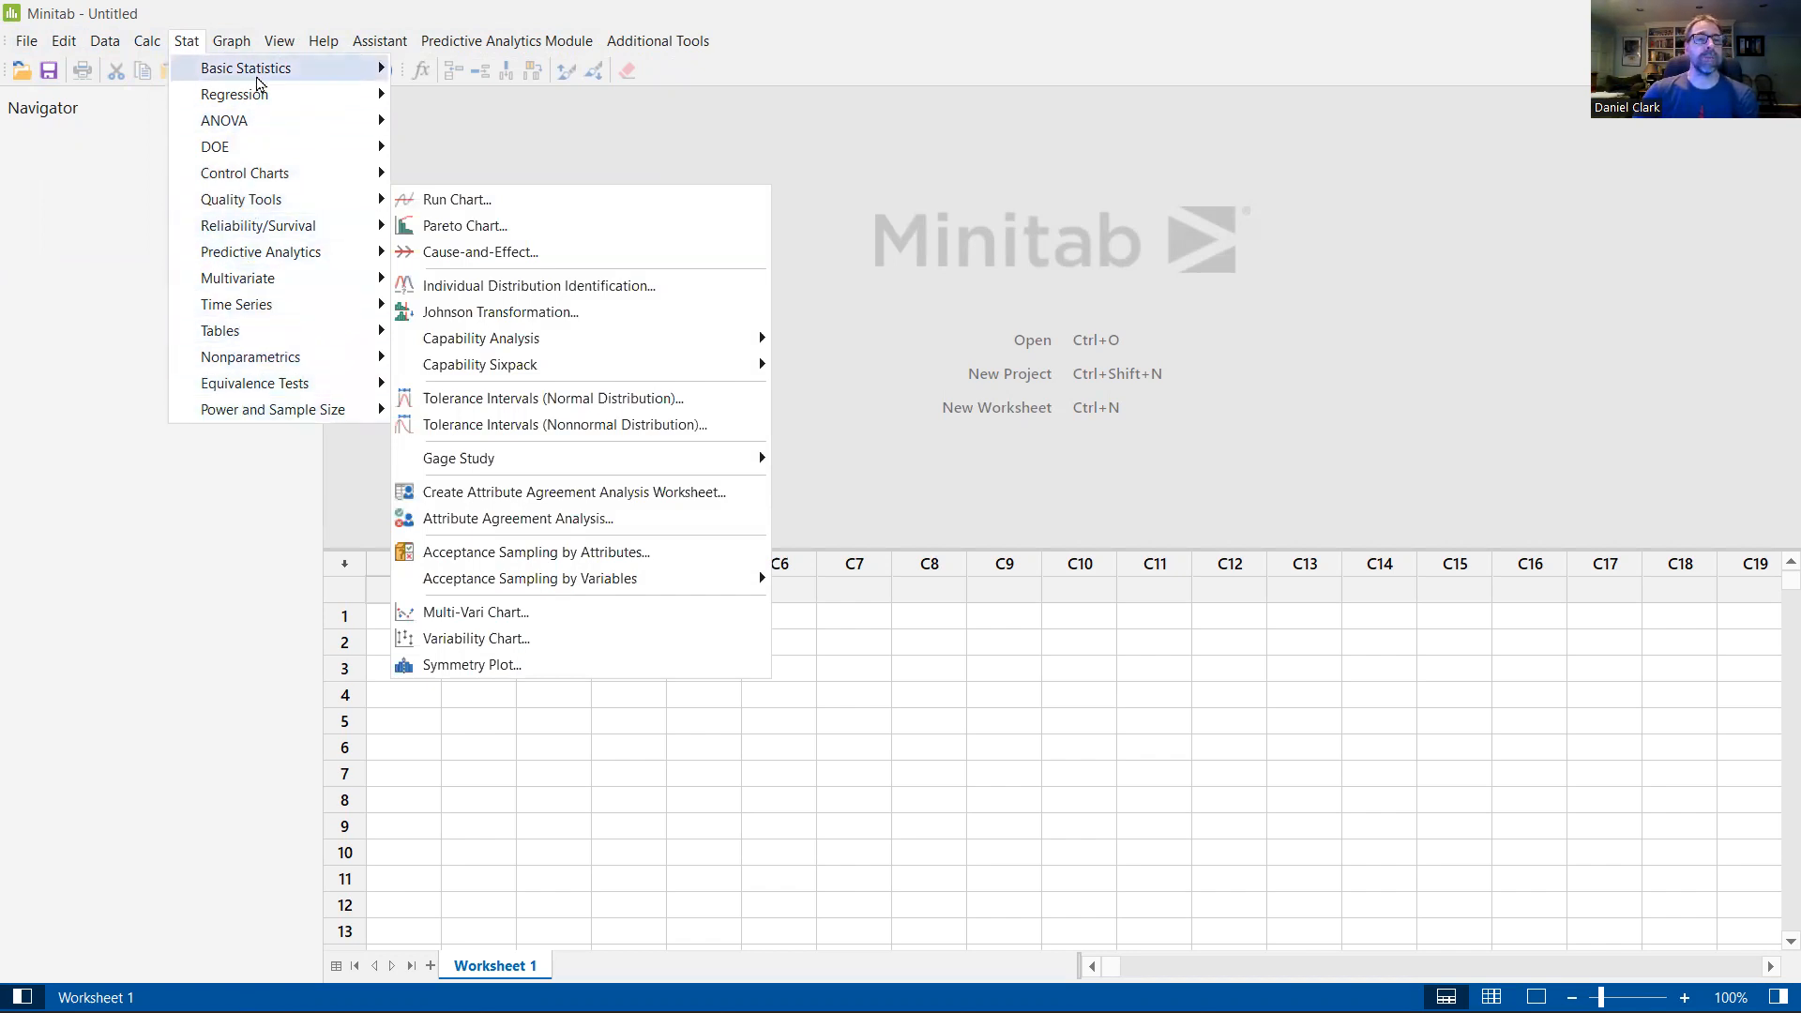
pyautogui.moveTo(105, 49)
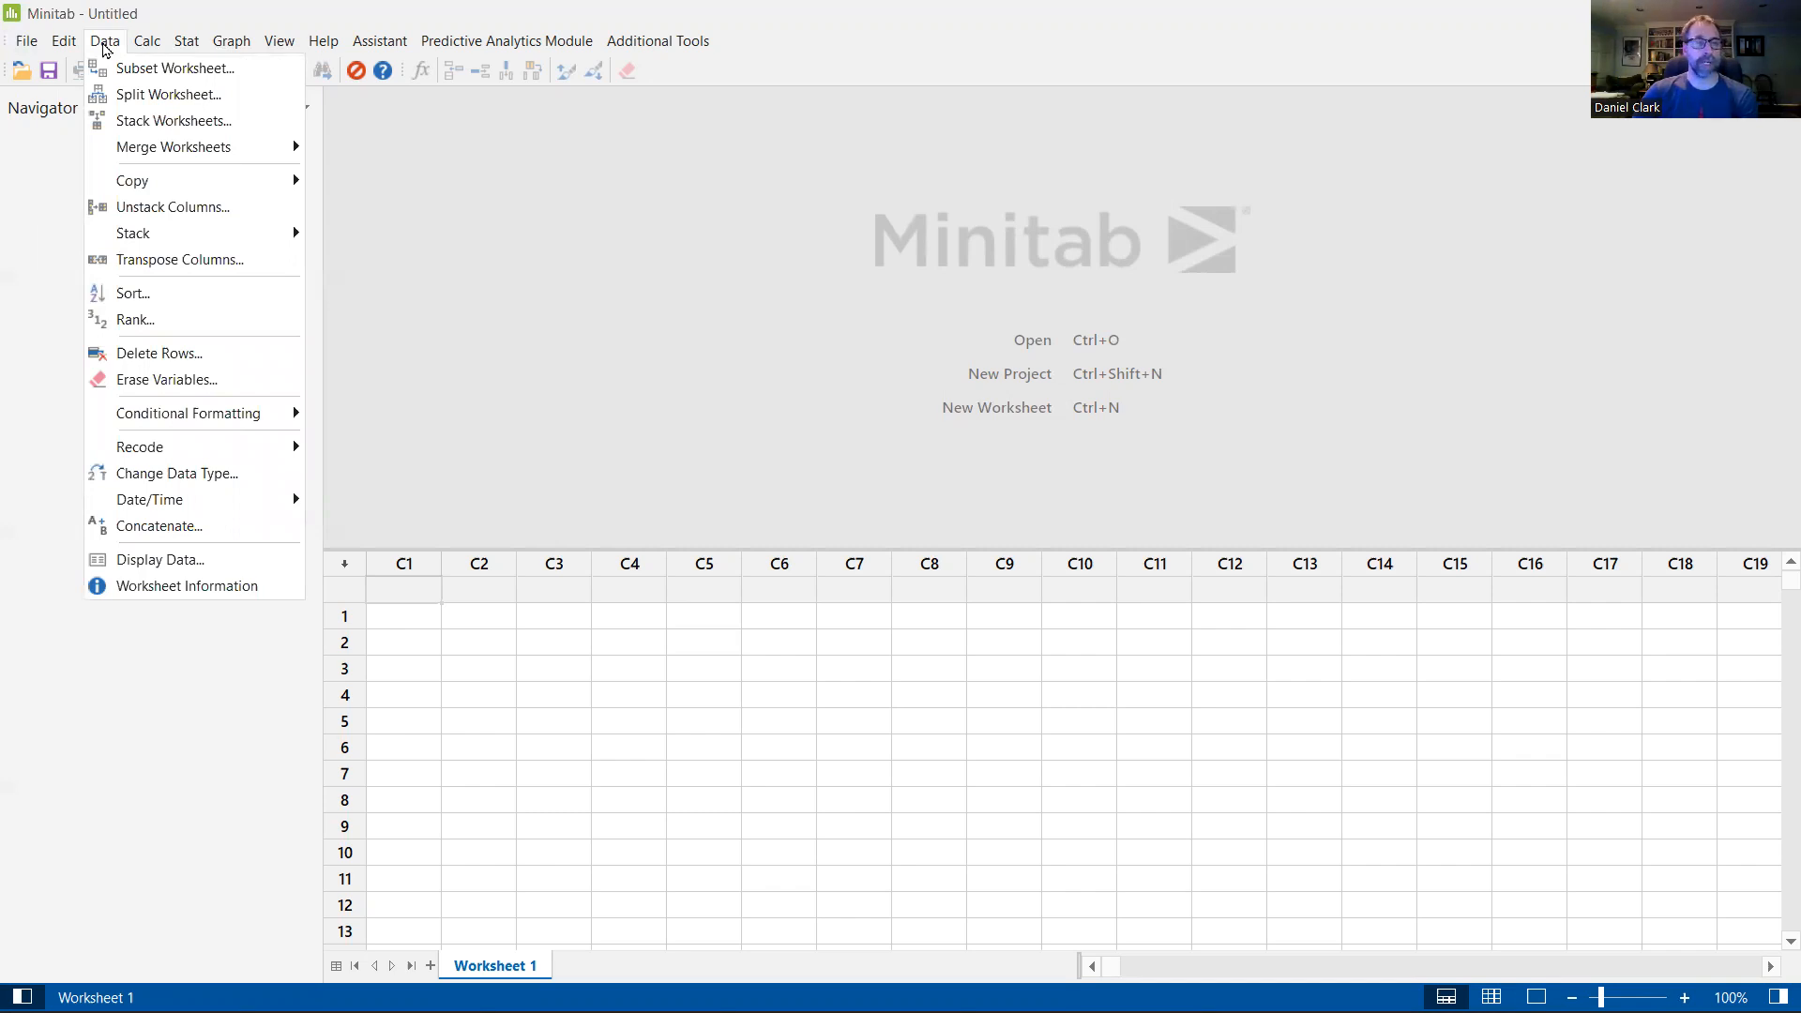
pyautogui.click(239, 22)
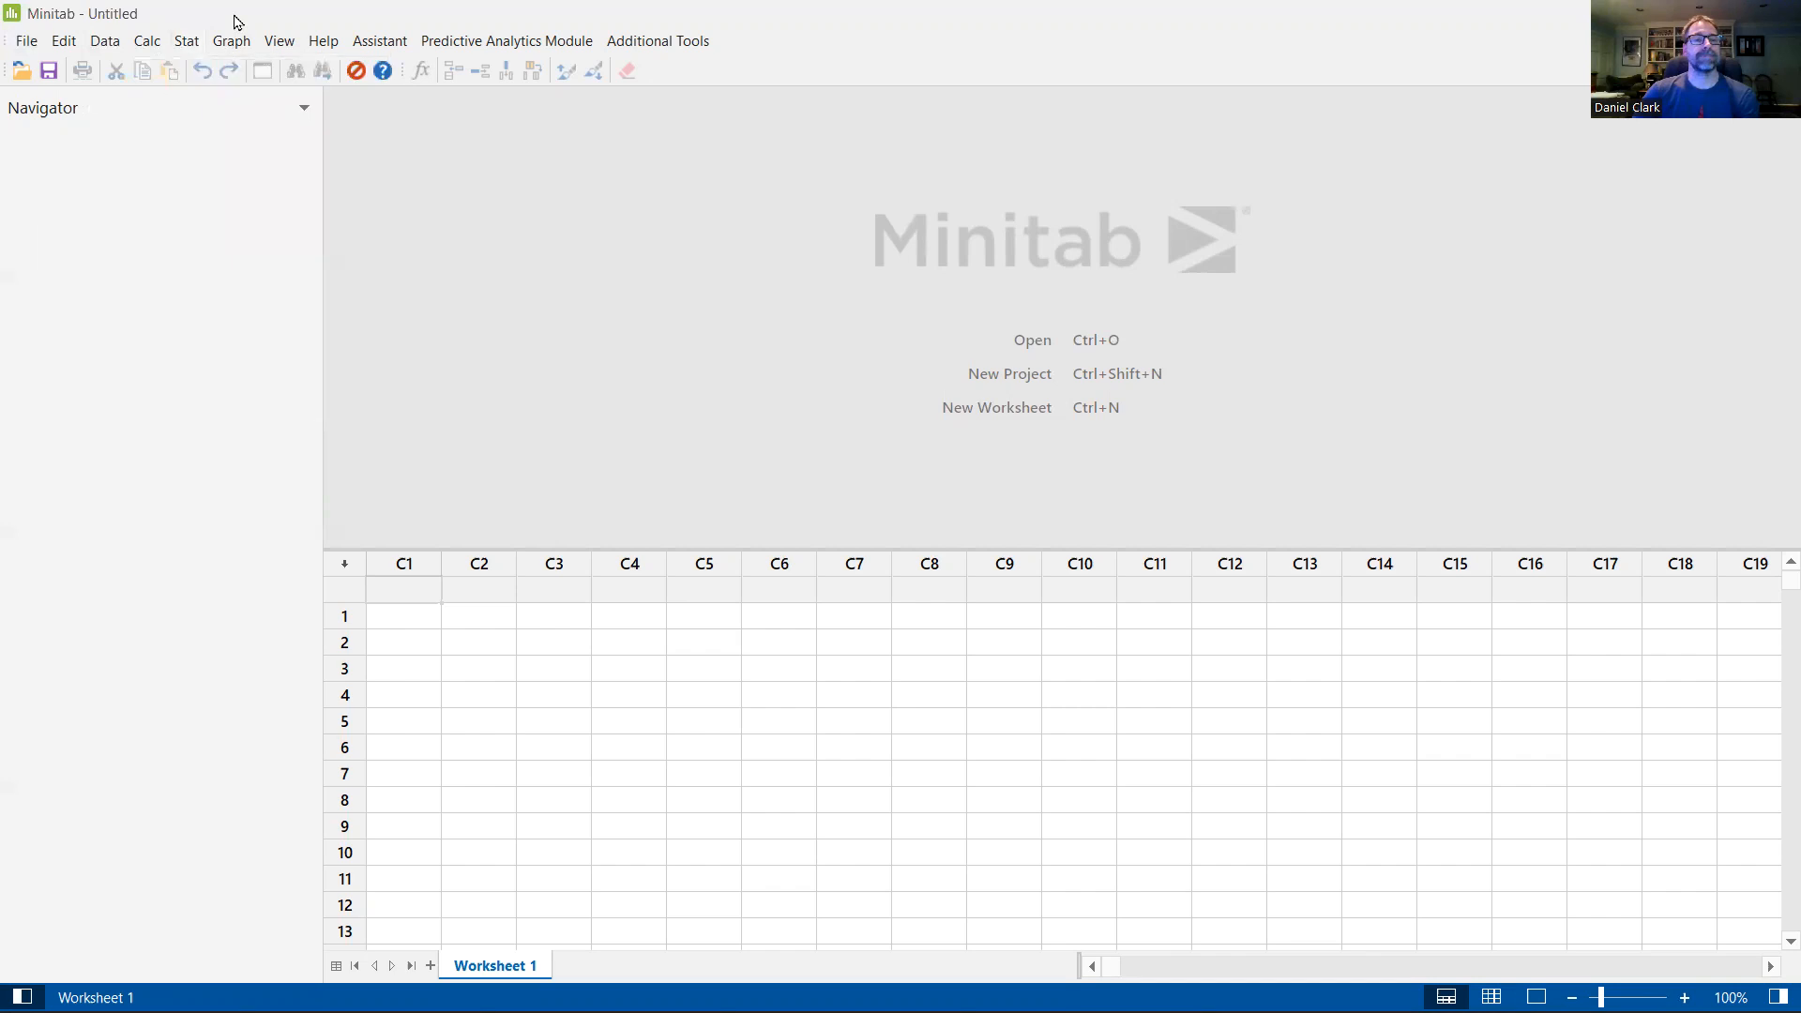
# Step: Open the project COURIER PROCESS.MPJ from the English Editions 3-4-5-6-V19 folder
pyautogui.click(21, 70)
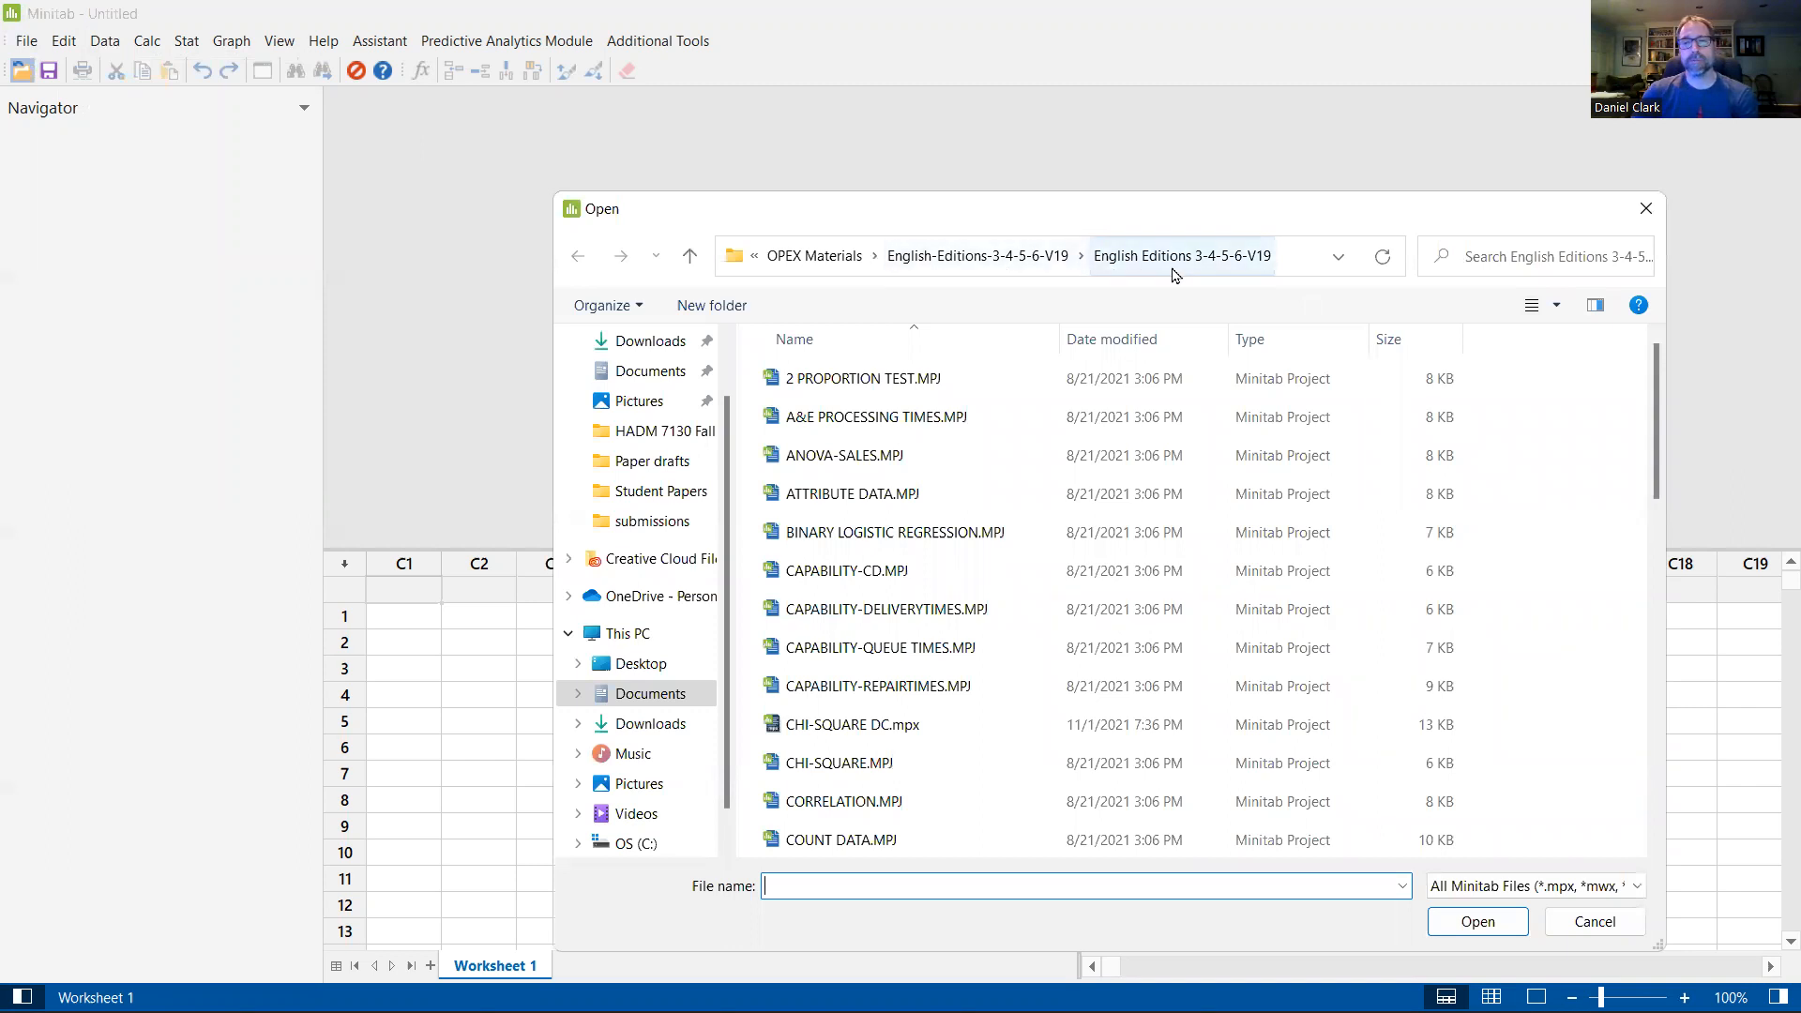
pyautogui.moveTo(1086, 232); pyautogui.dragTo(961, 136)
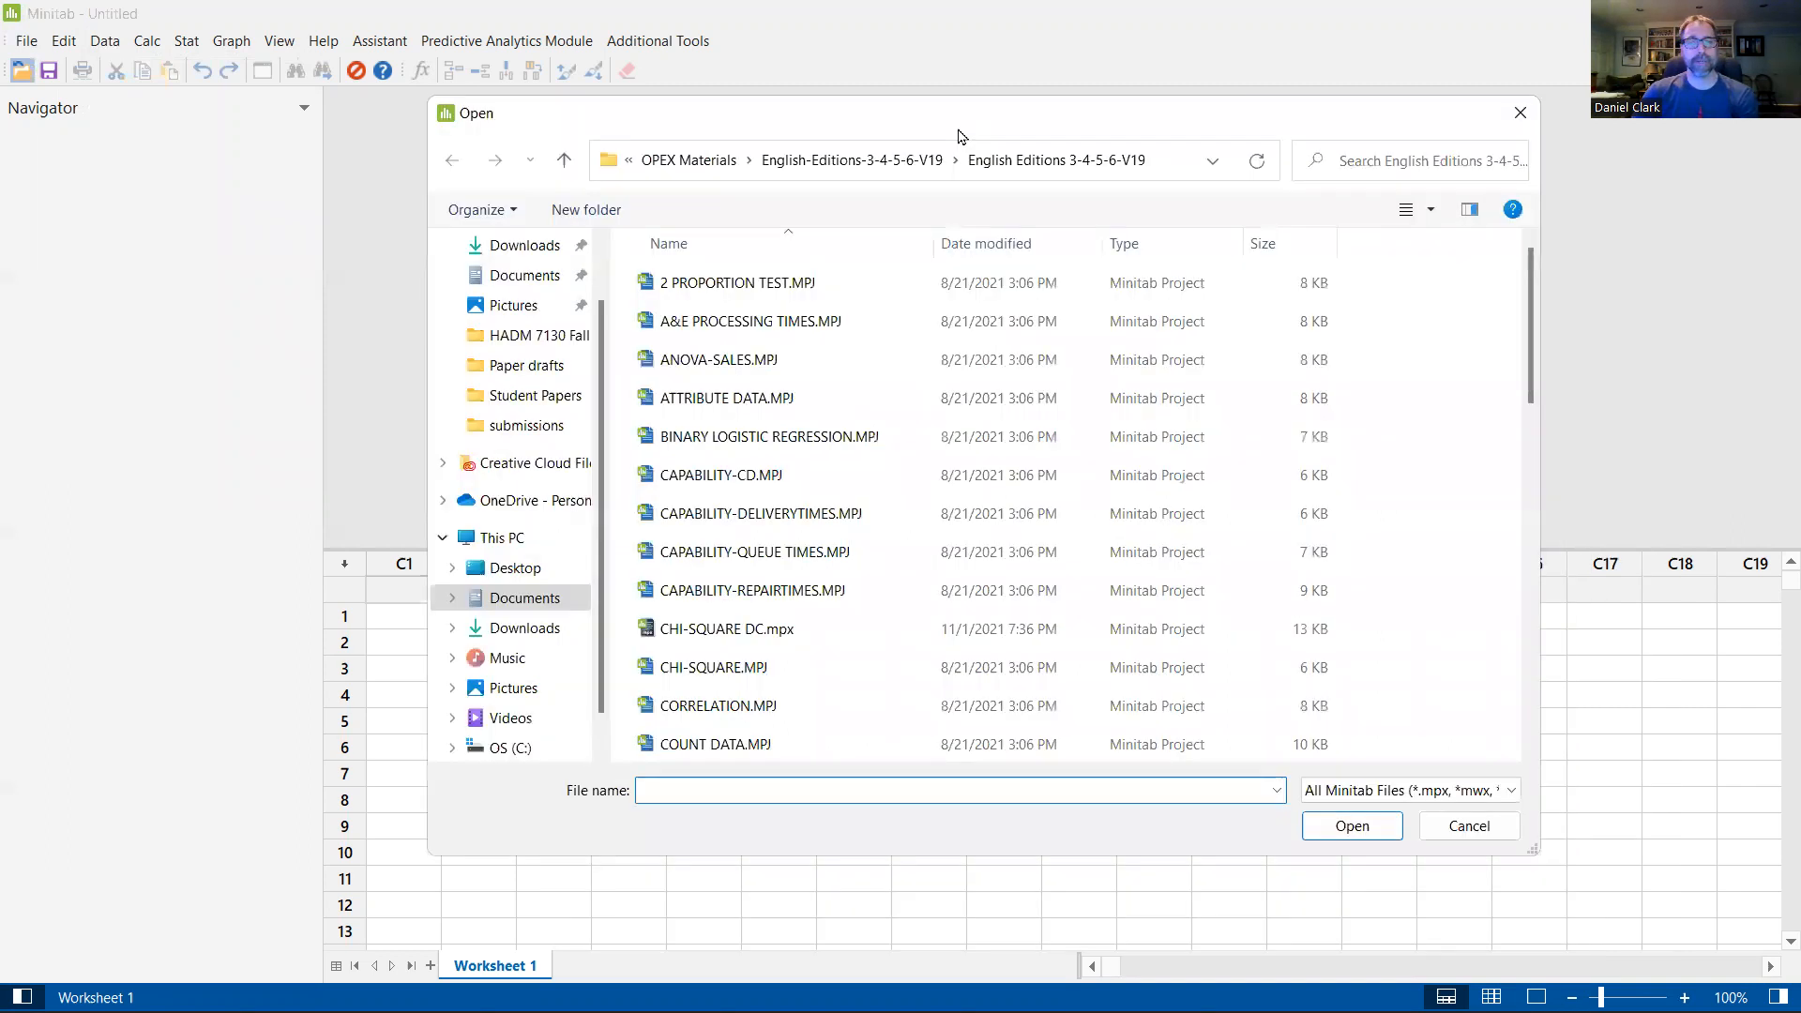
pyautogui.scroll(-2, 784, 488)
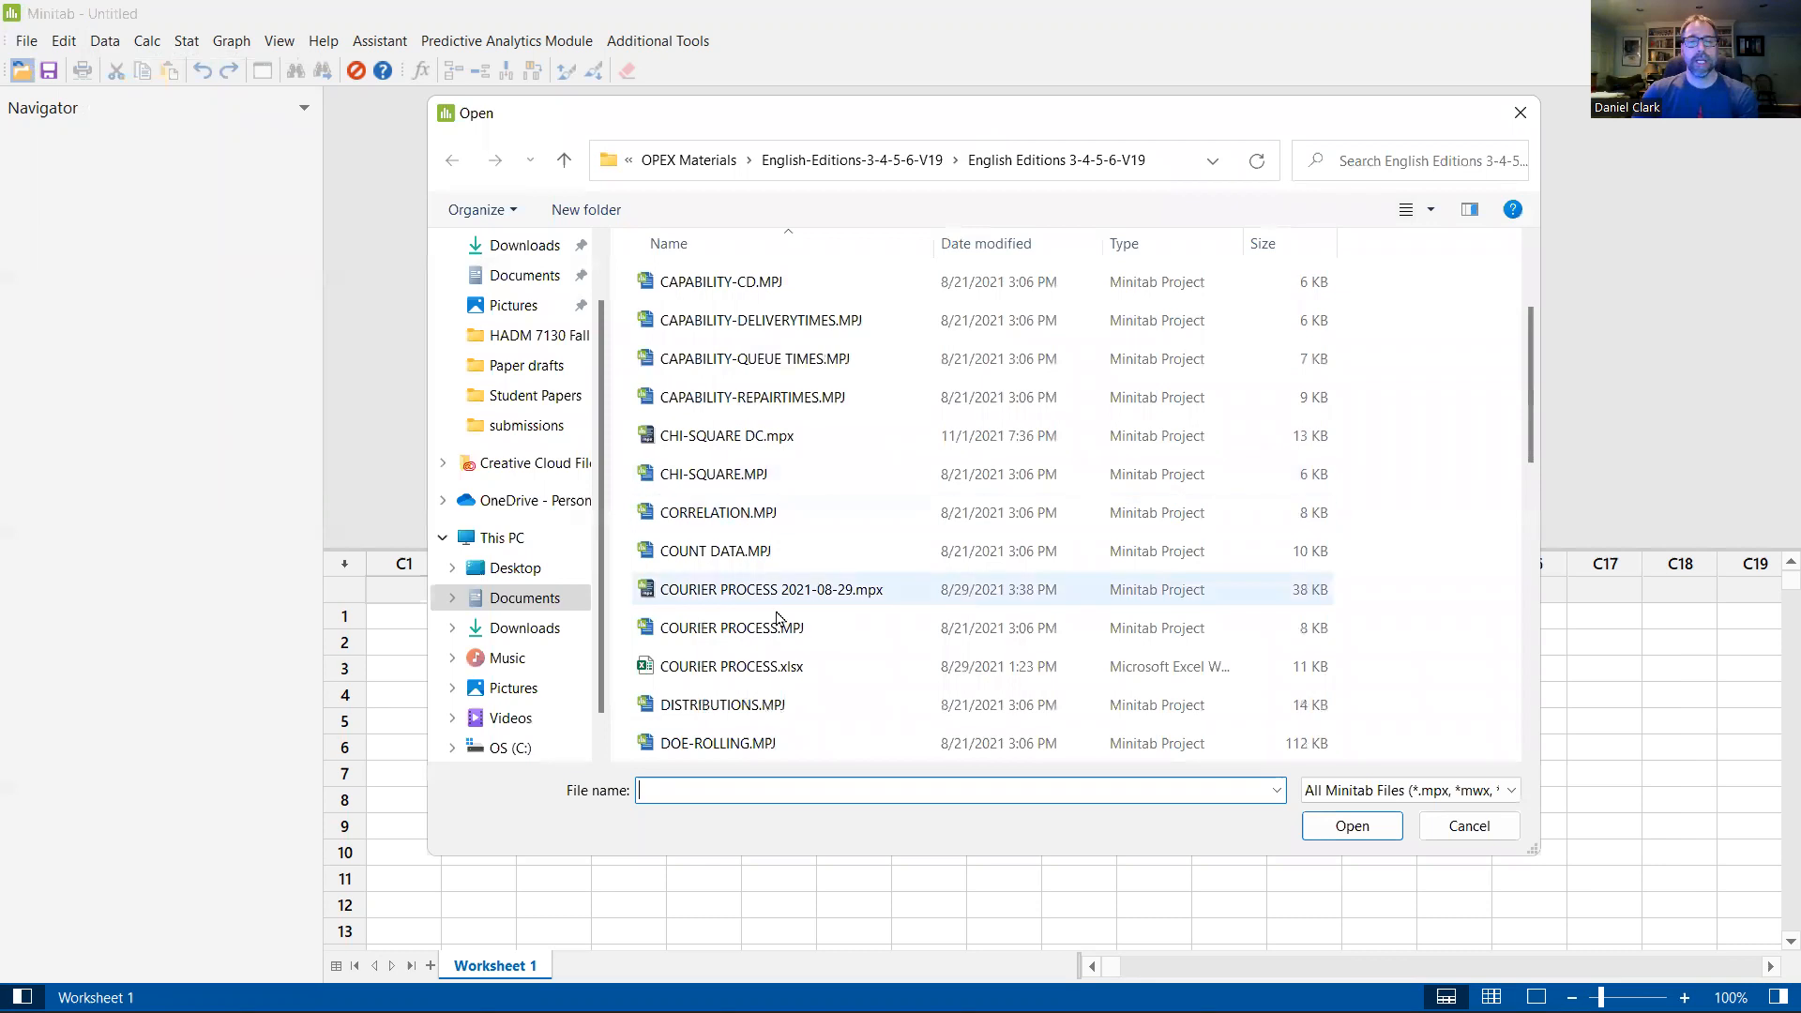
pyautogui.click(715, 669)
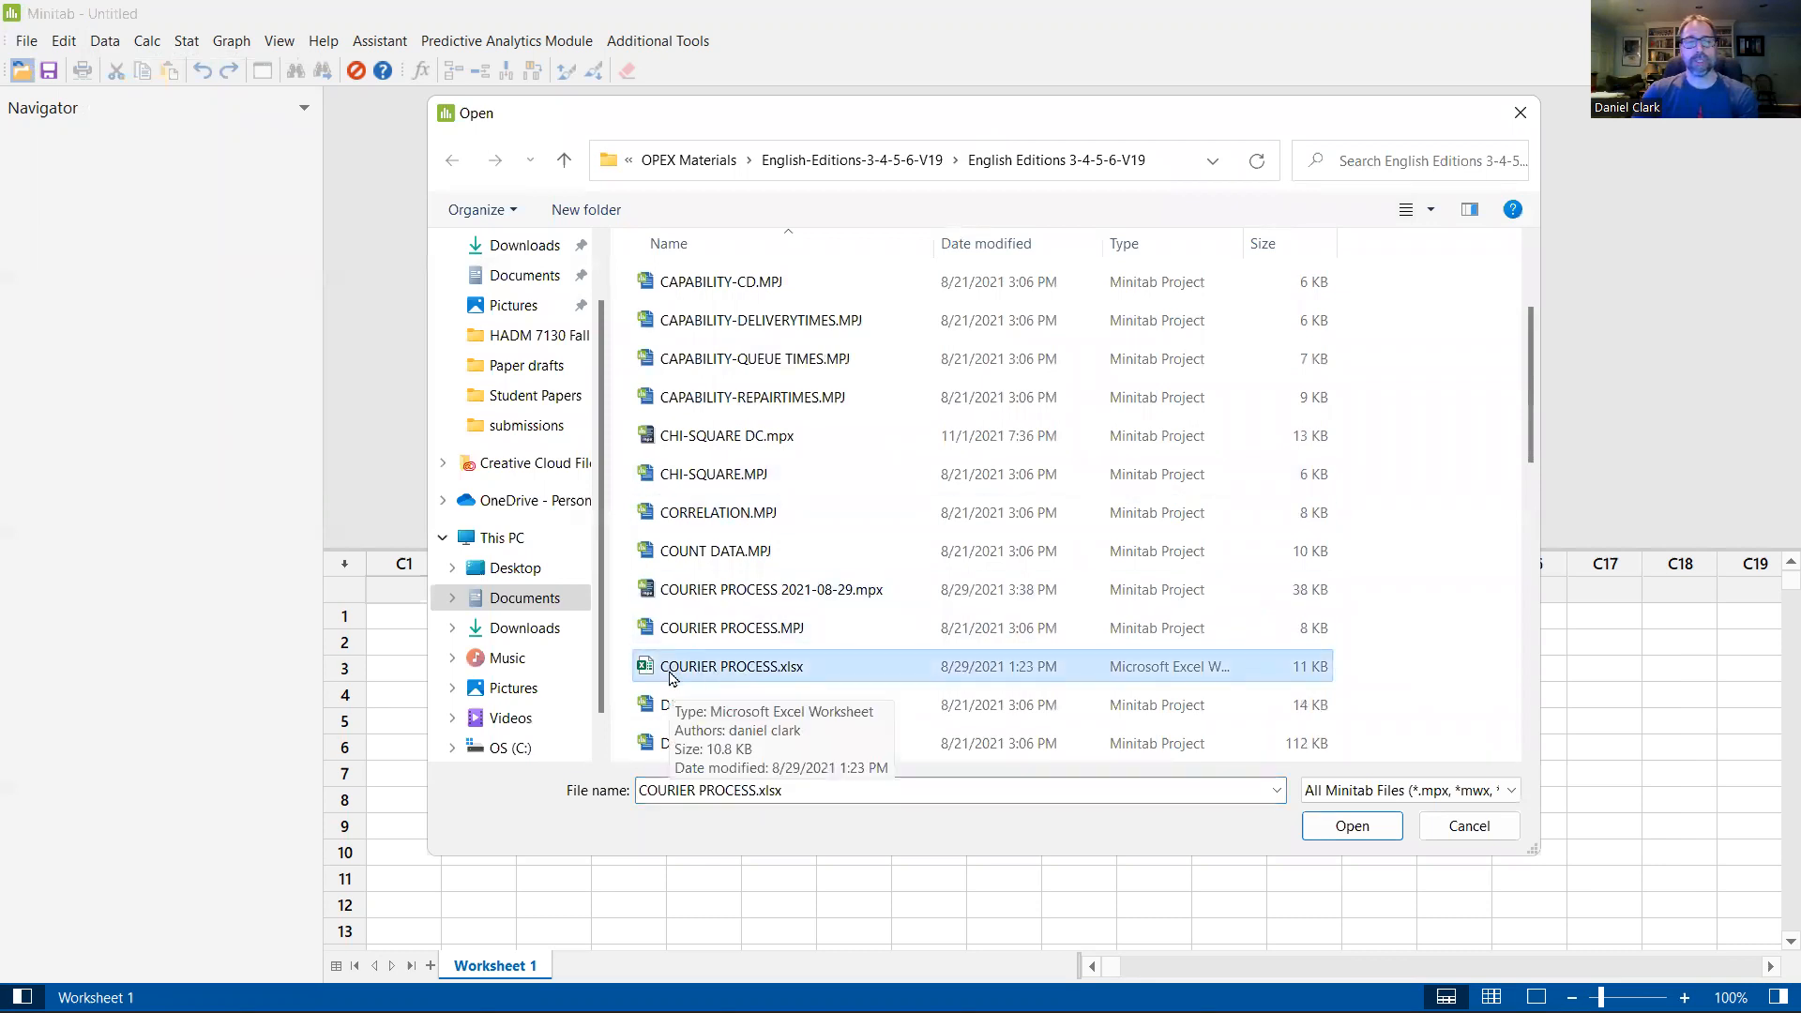
pyautogui.click(736, 628)
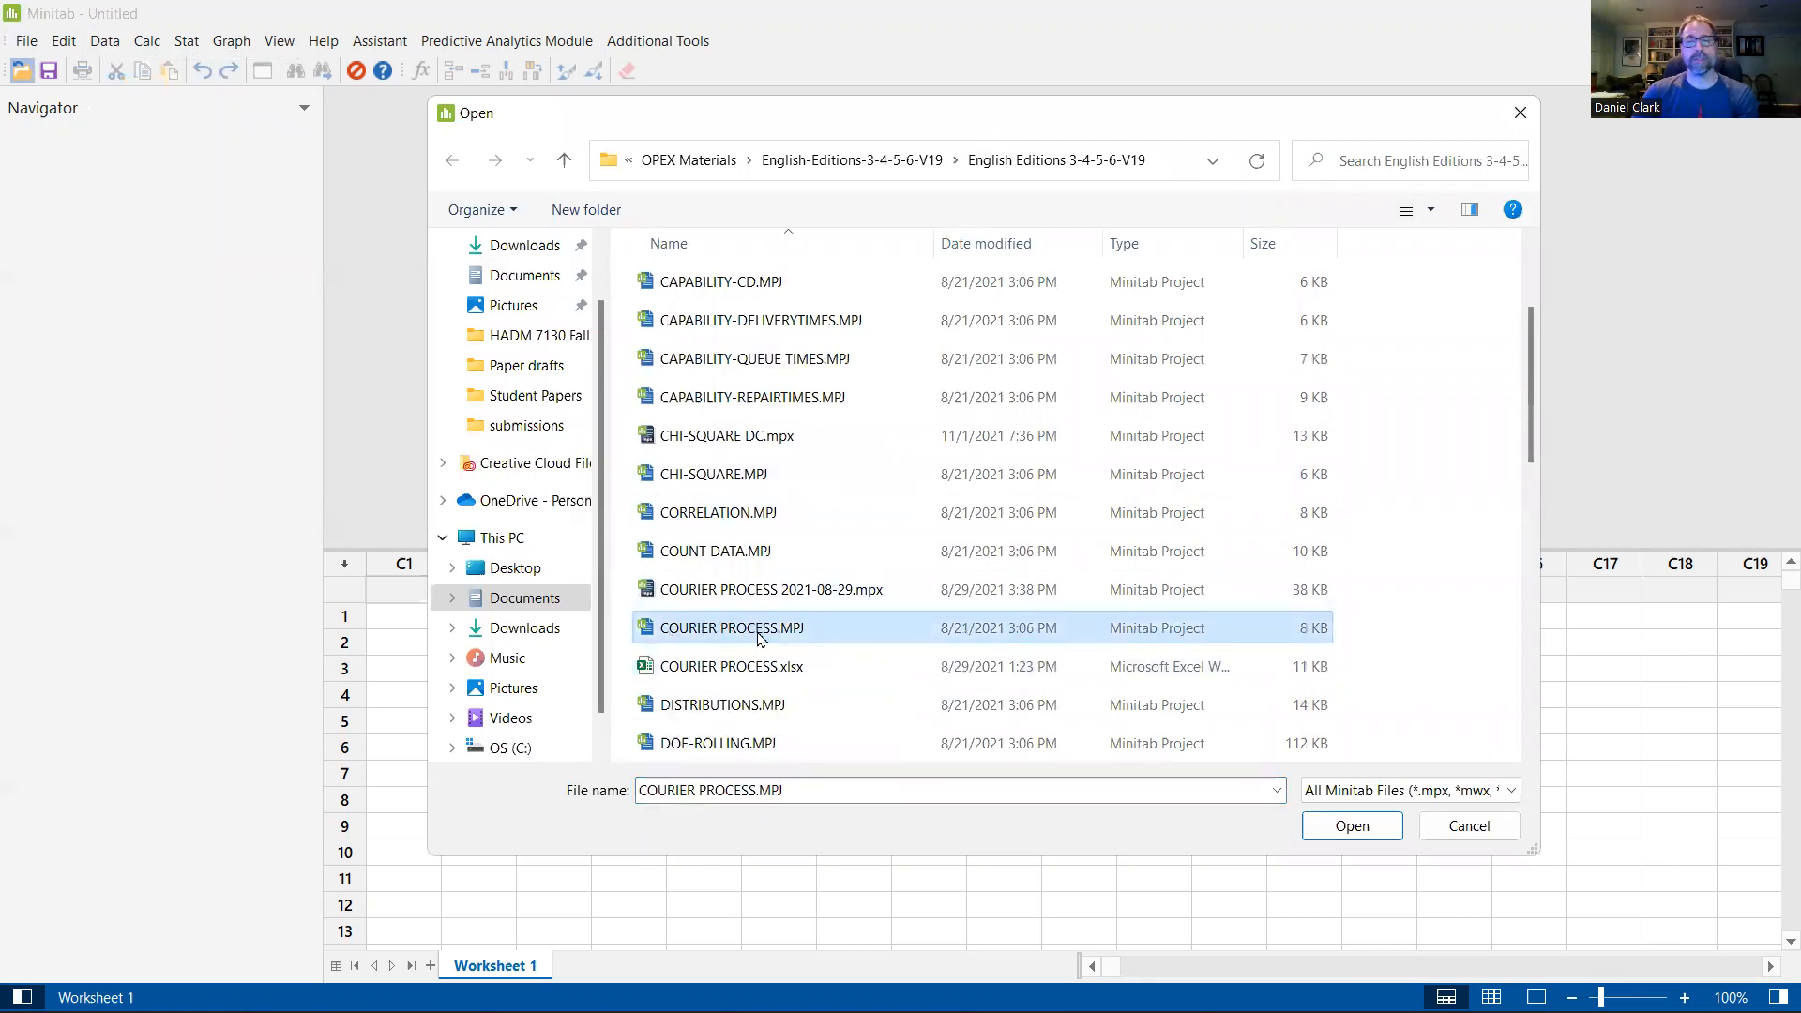
pyautogui.click(1358, 826)
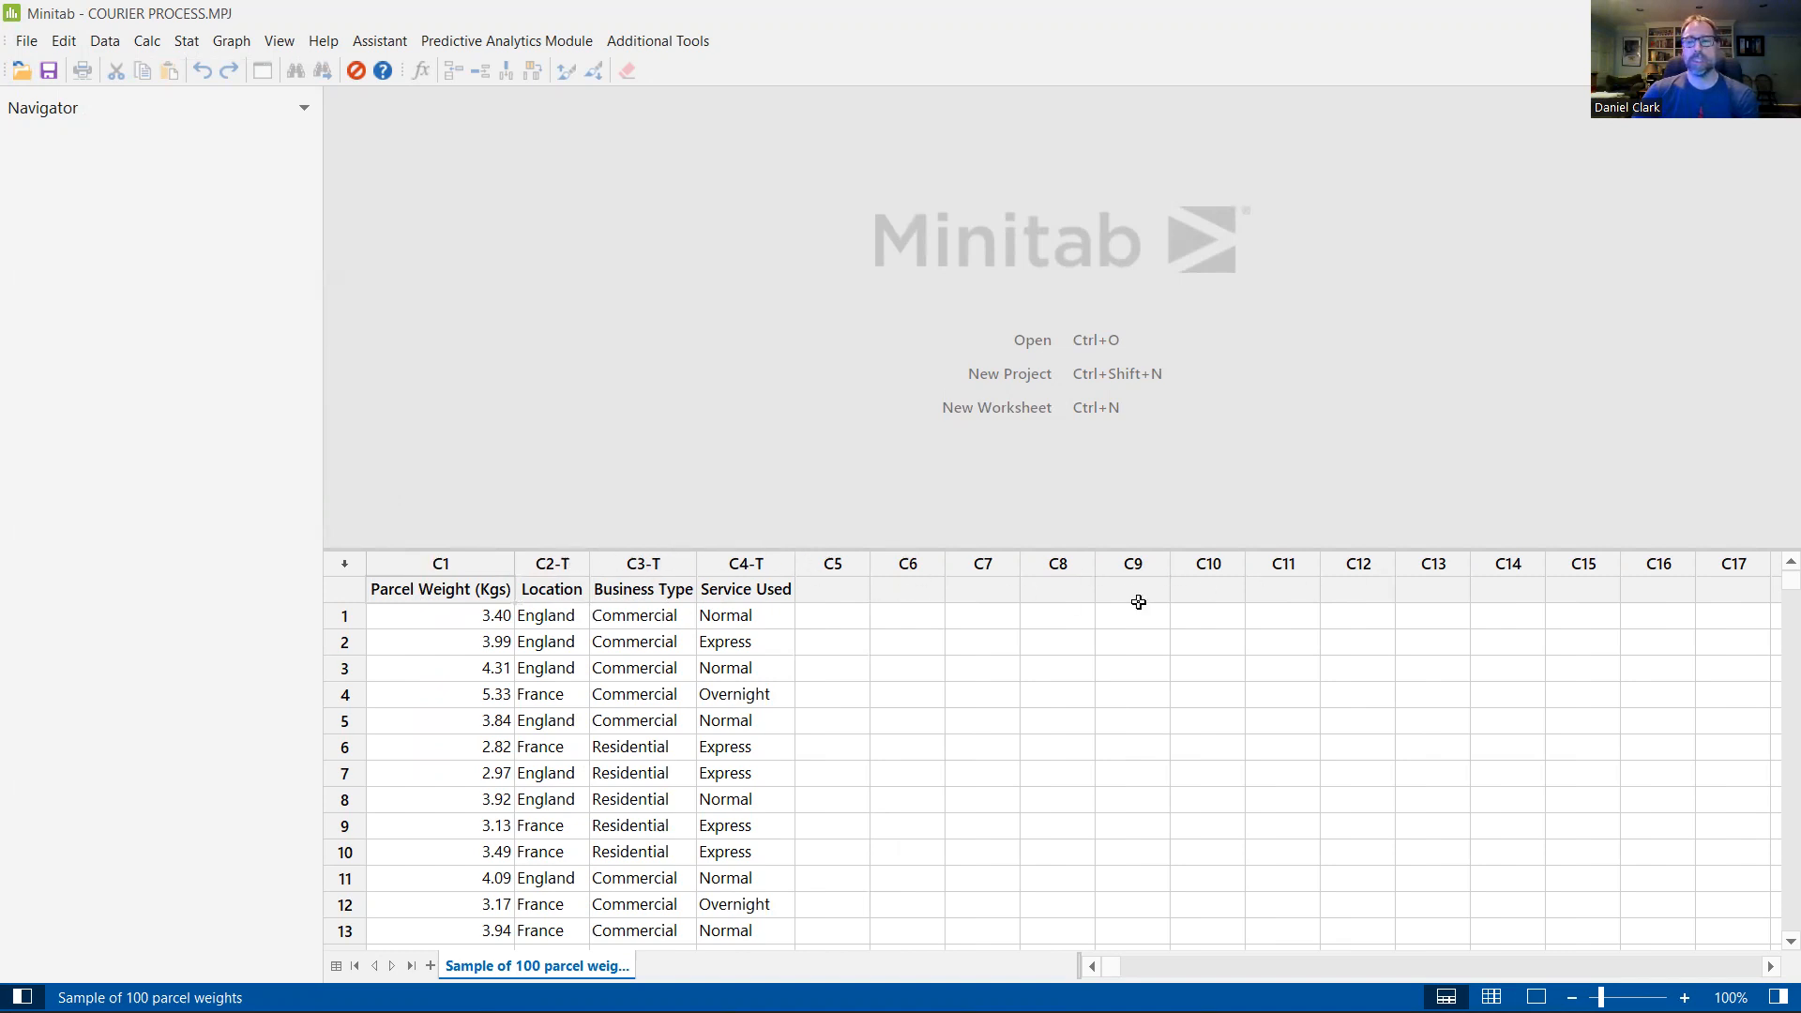
# Step: Examine the worksheet's column-name row, the numeric Parcel Weight (Kgs) column and the text columns Location, Business Type and Service Used
pyautogui.click(339, 587)
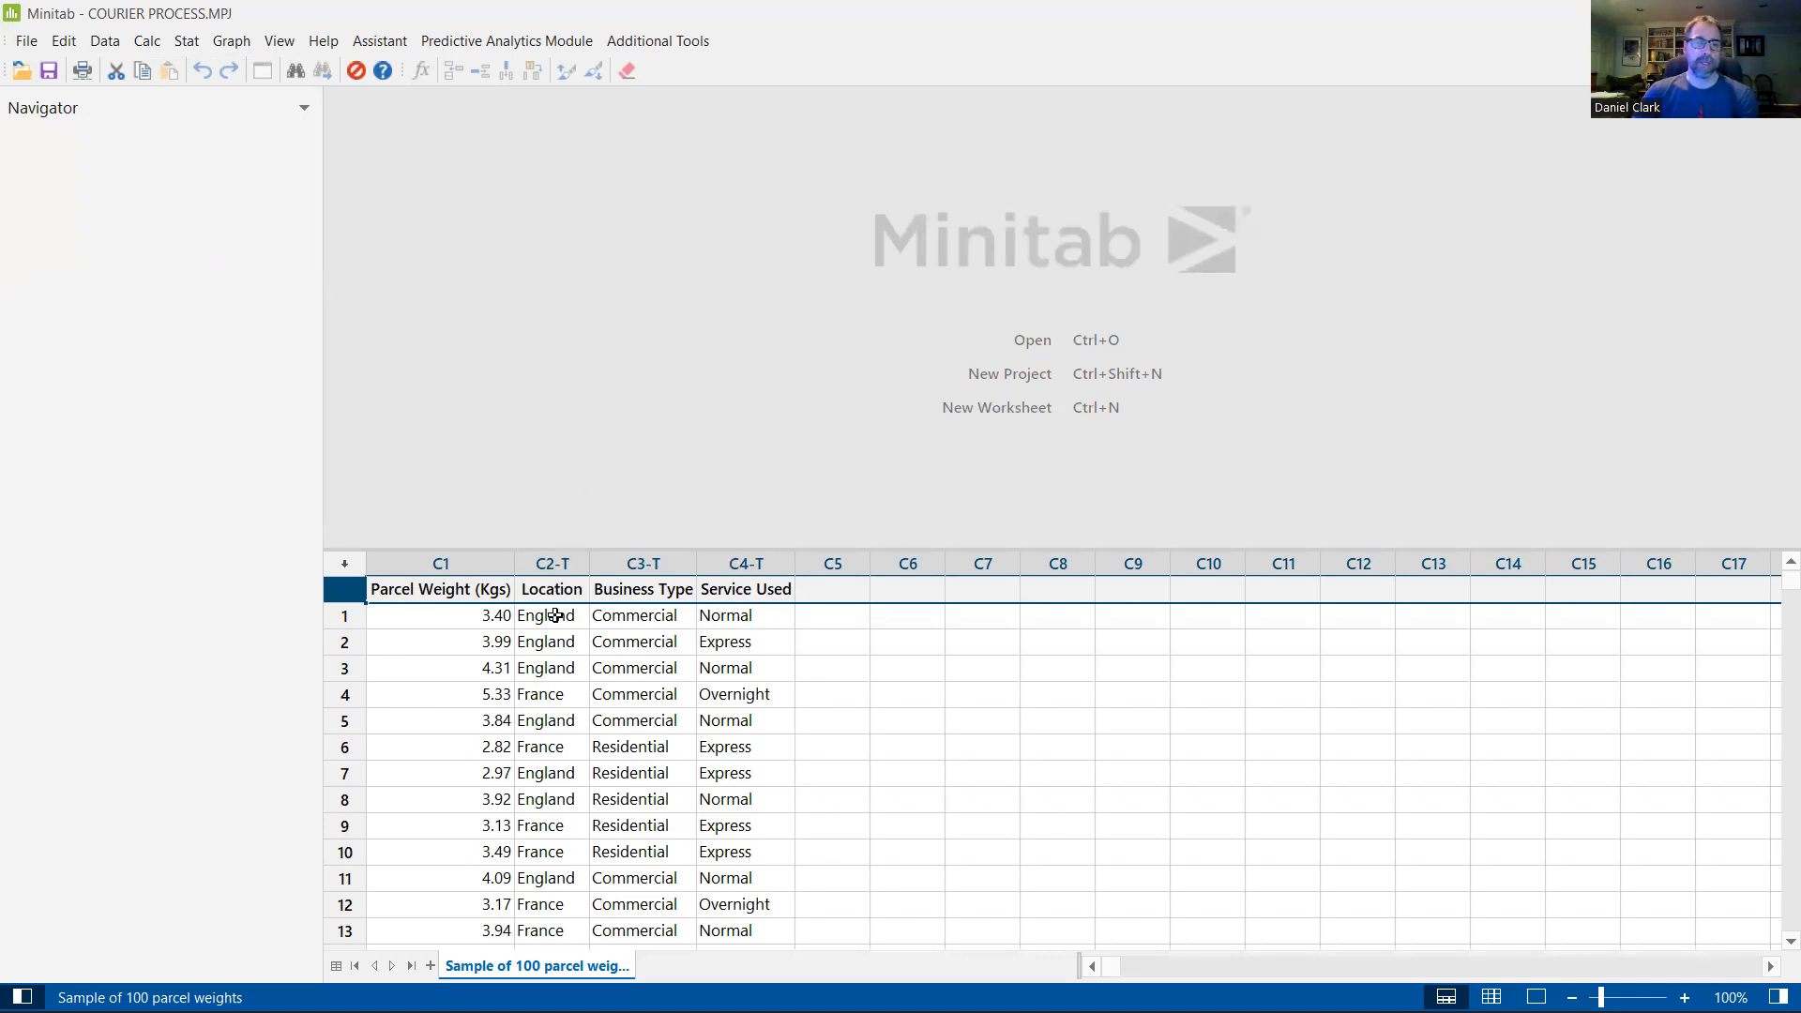
pyautogui.moveTo(563, 563); pyautogui.dragTo(742, 597)
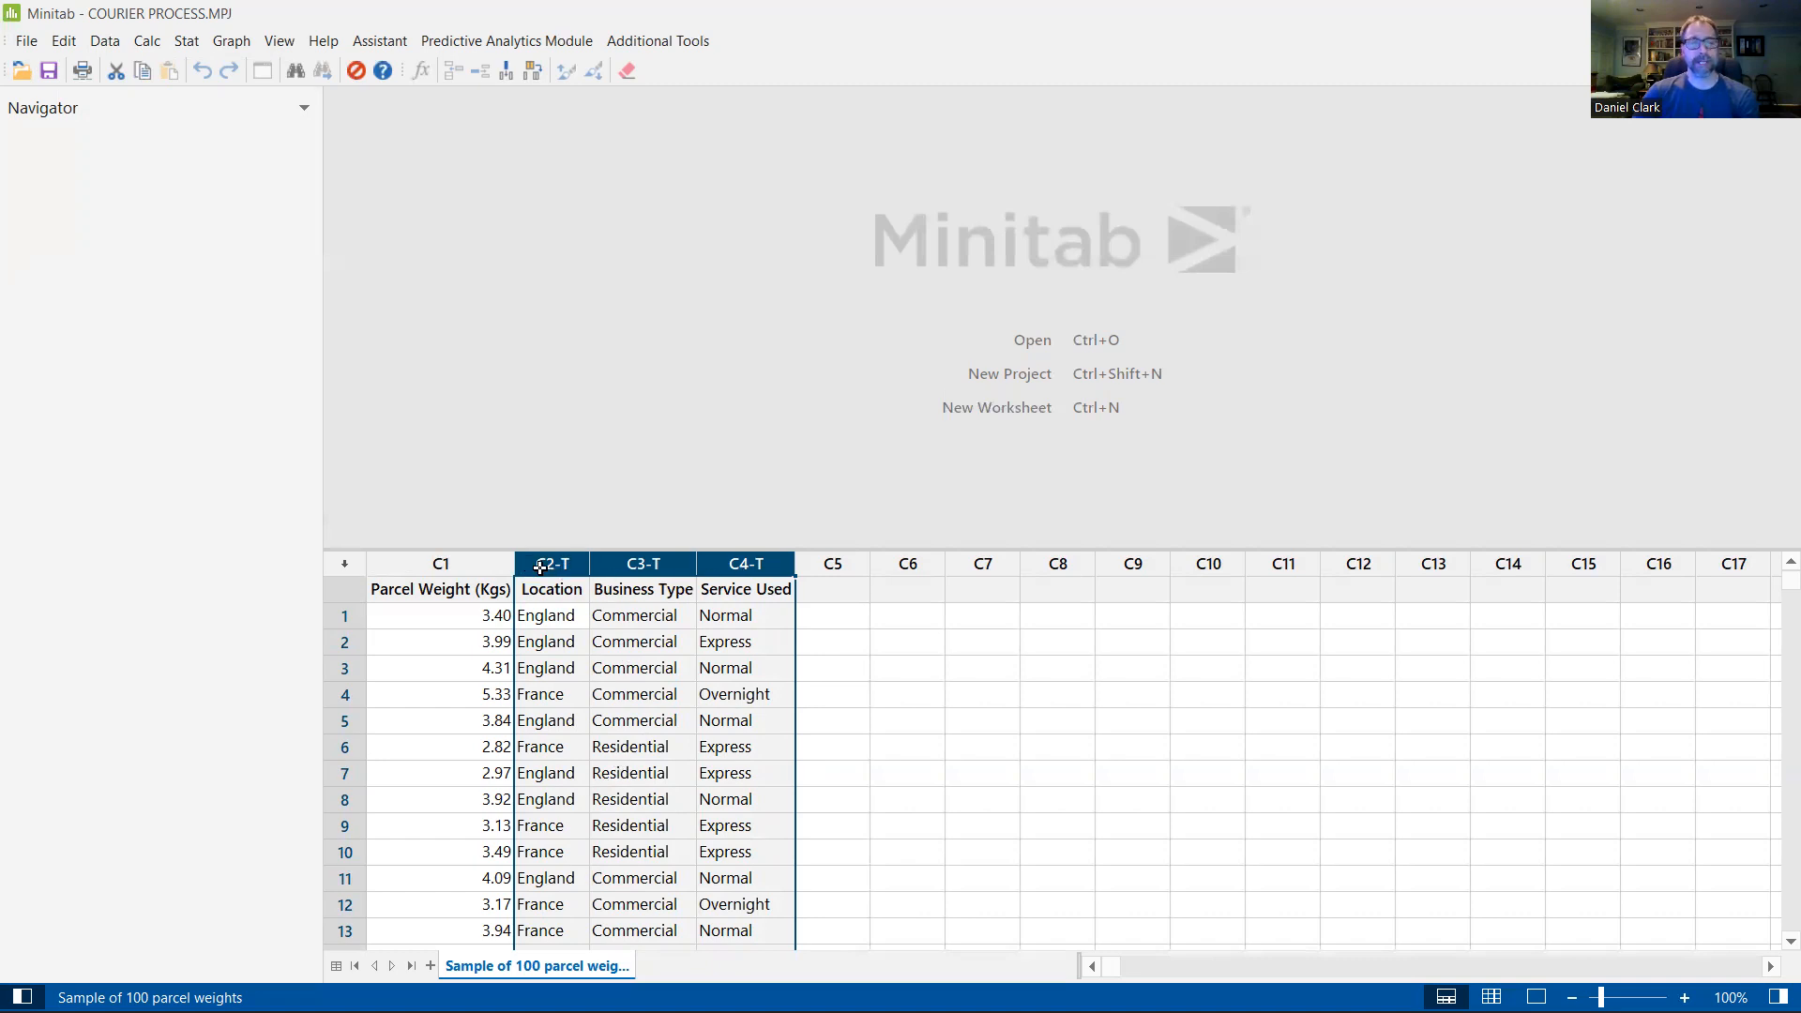
pyautogui.click(479, 568)
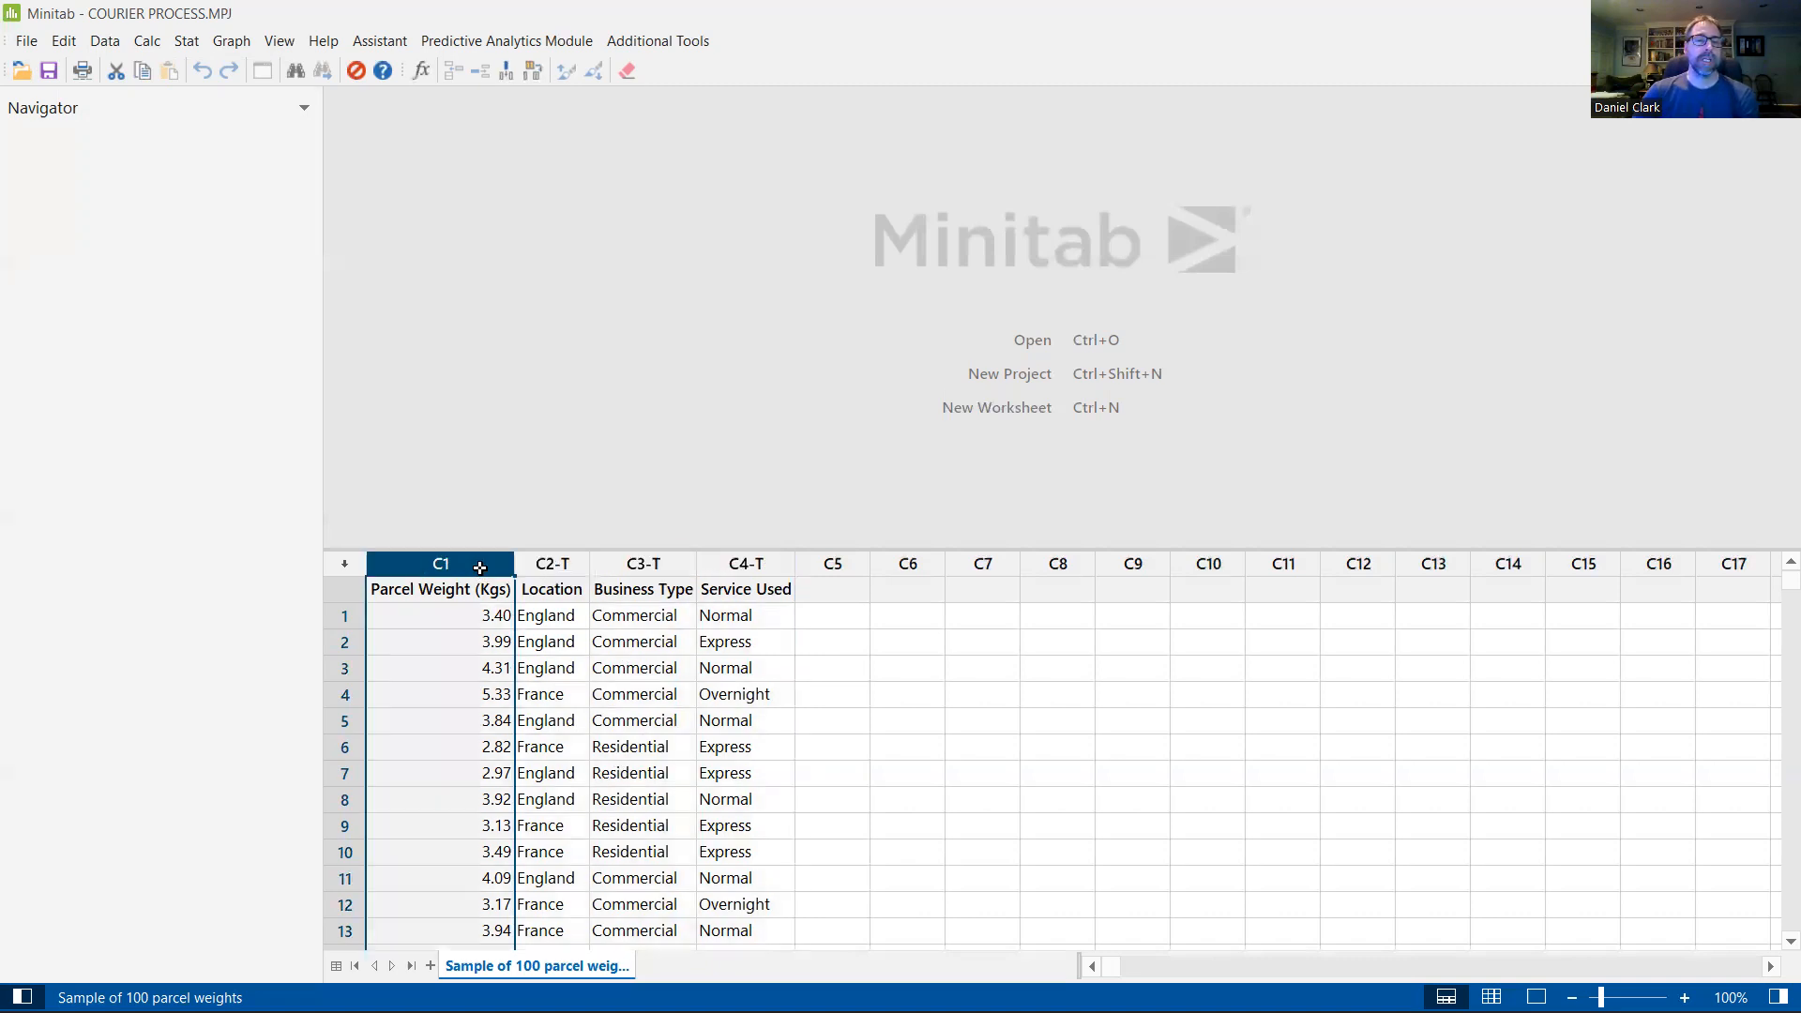
pyautogui.scroll(-1, 470, 775)
pyautogui.scroll(1, 466, 771)
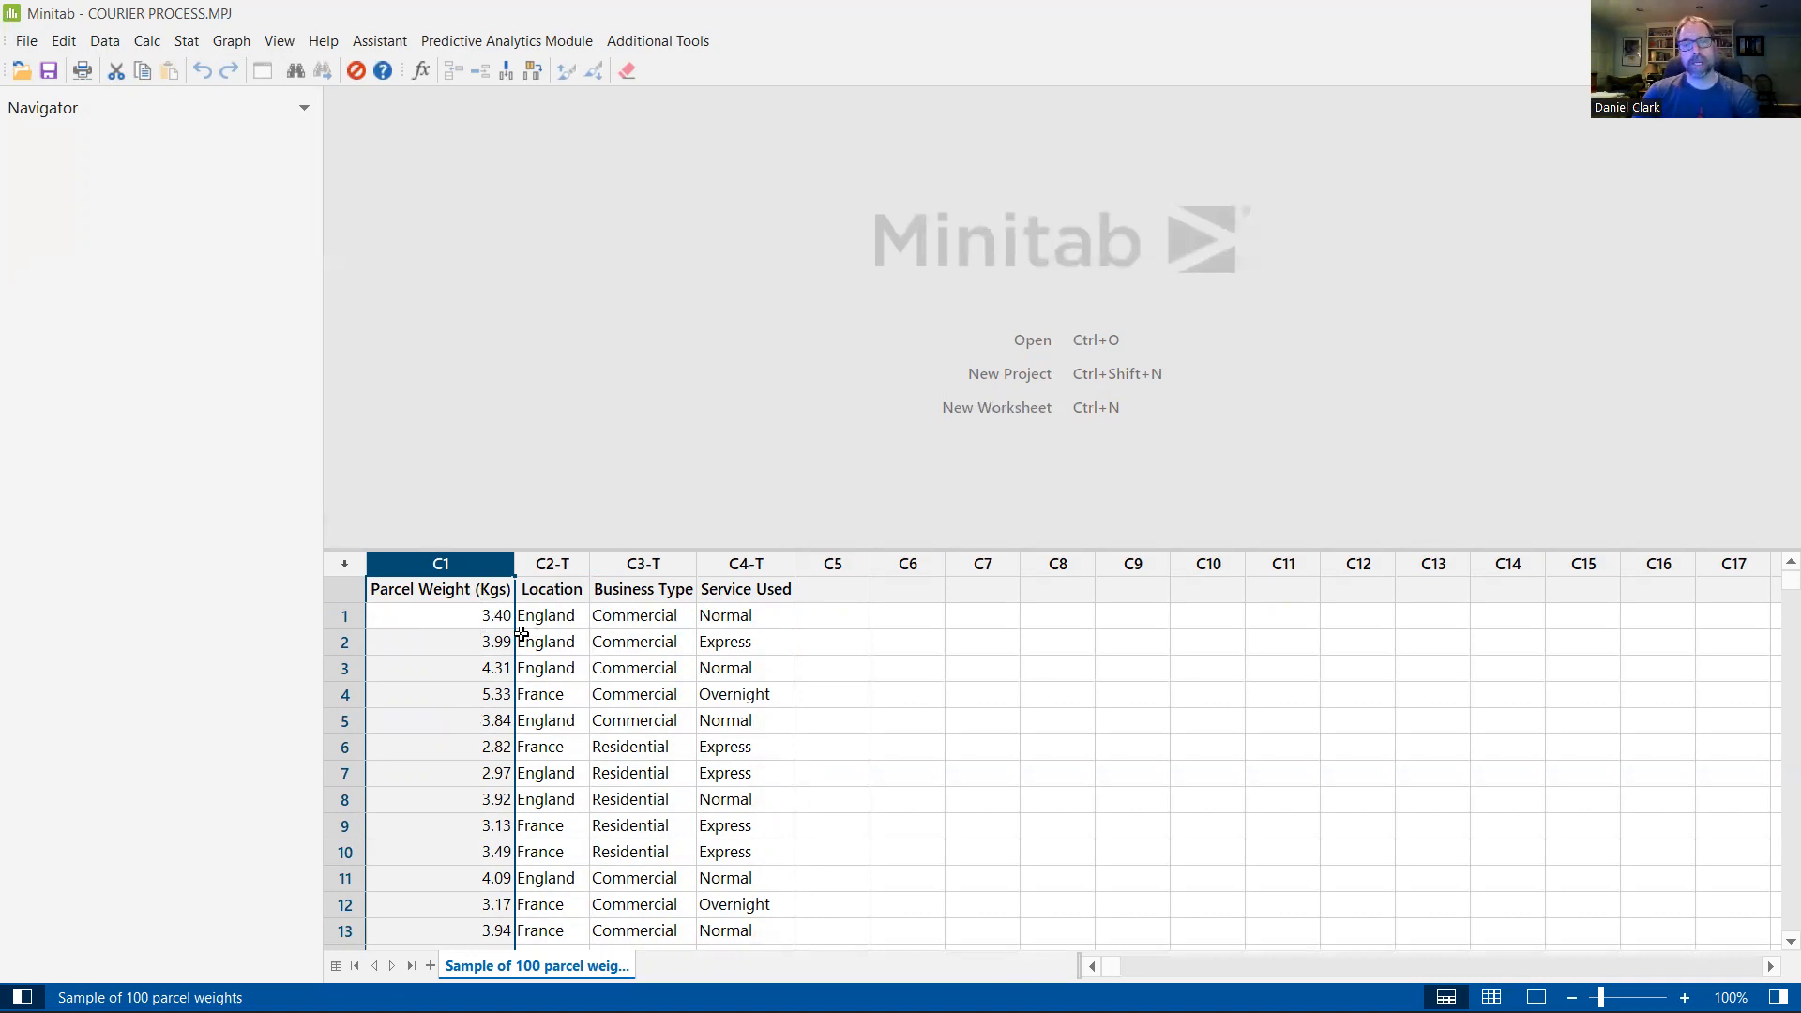
pyautogui.click(833, 565)
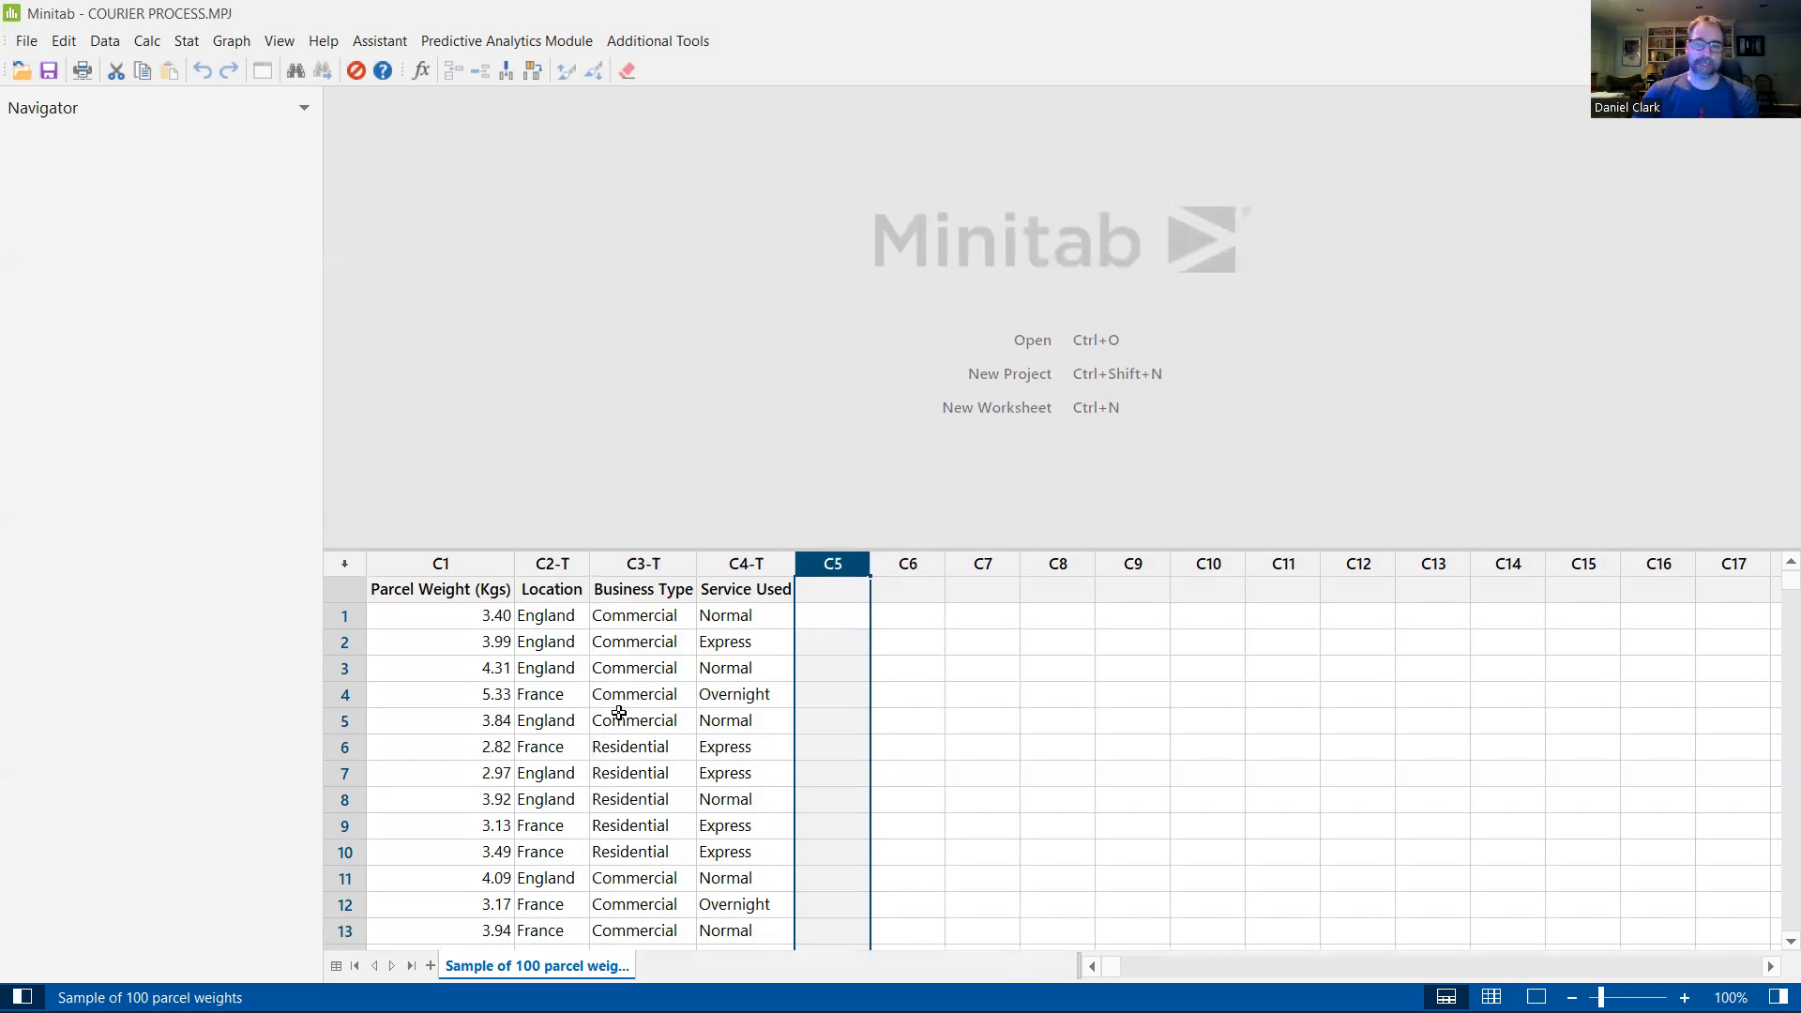
pyautogui.click(441, 591)
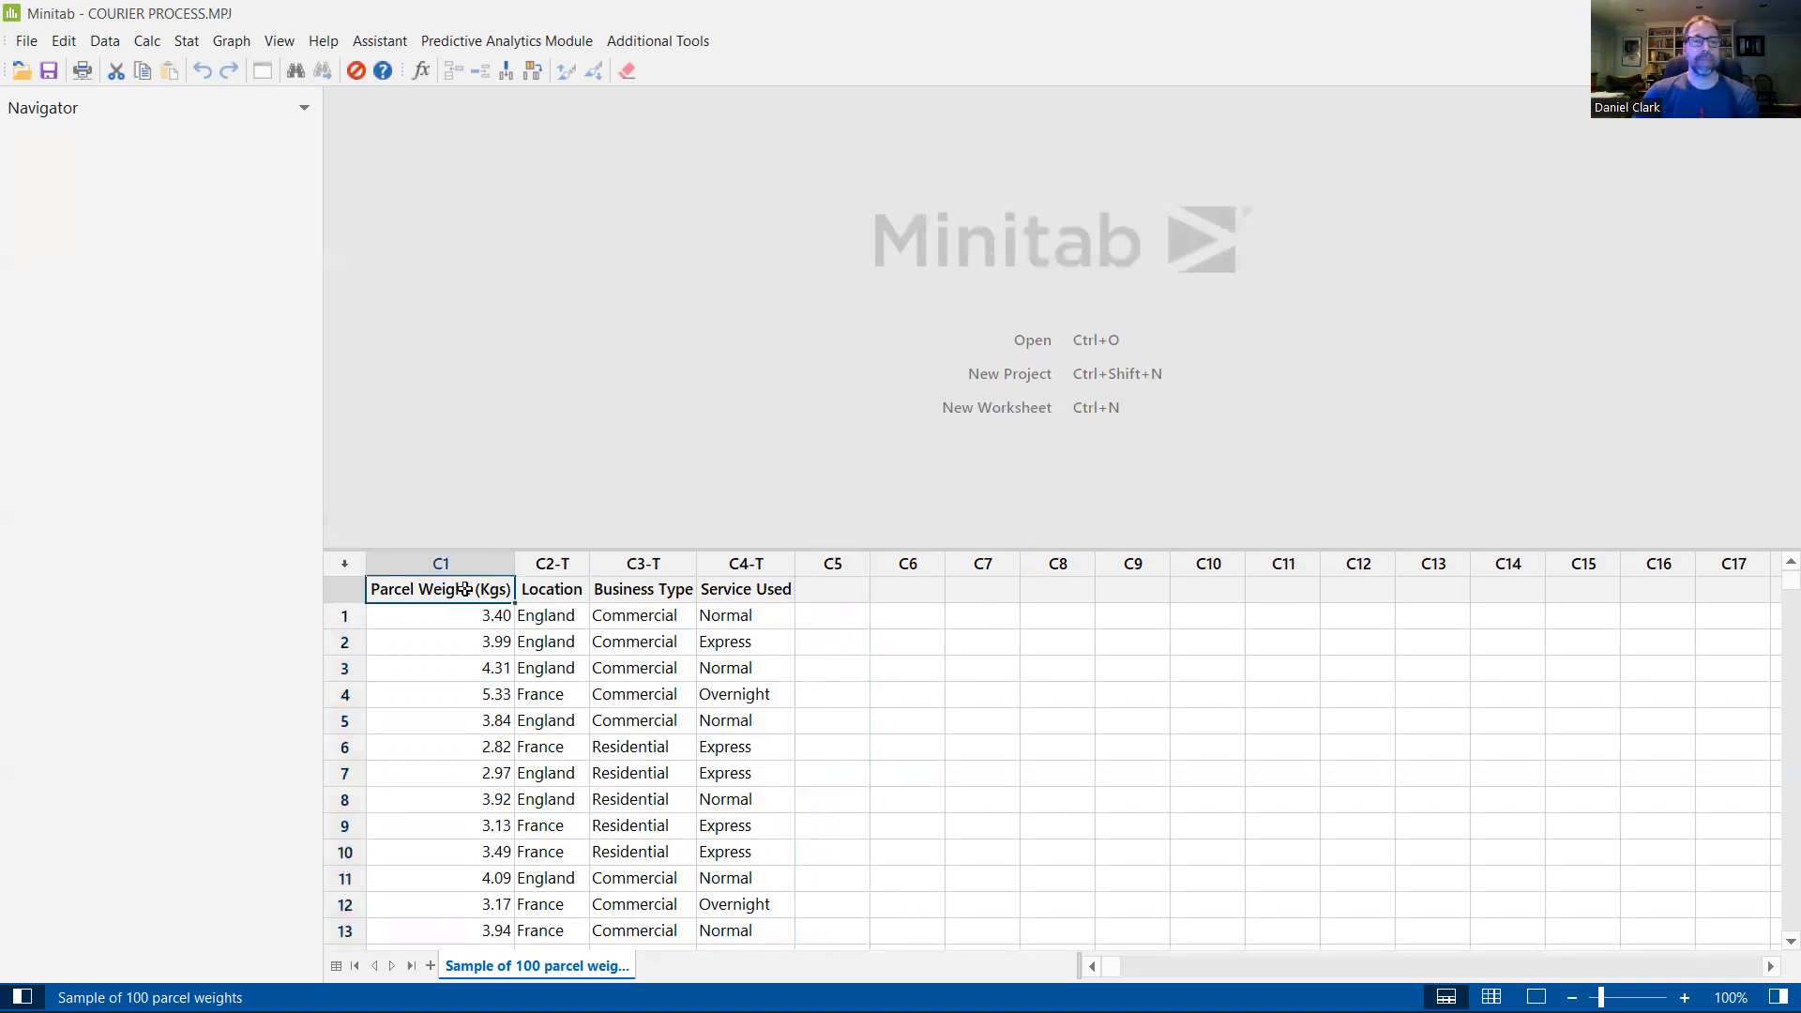
pyautogui.click(549, 565)
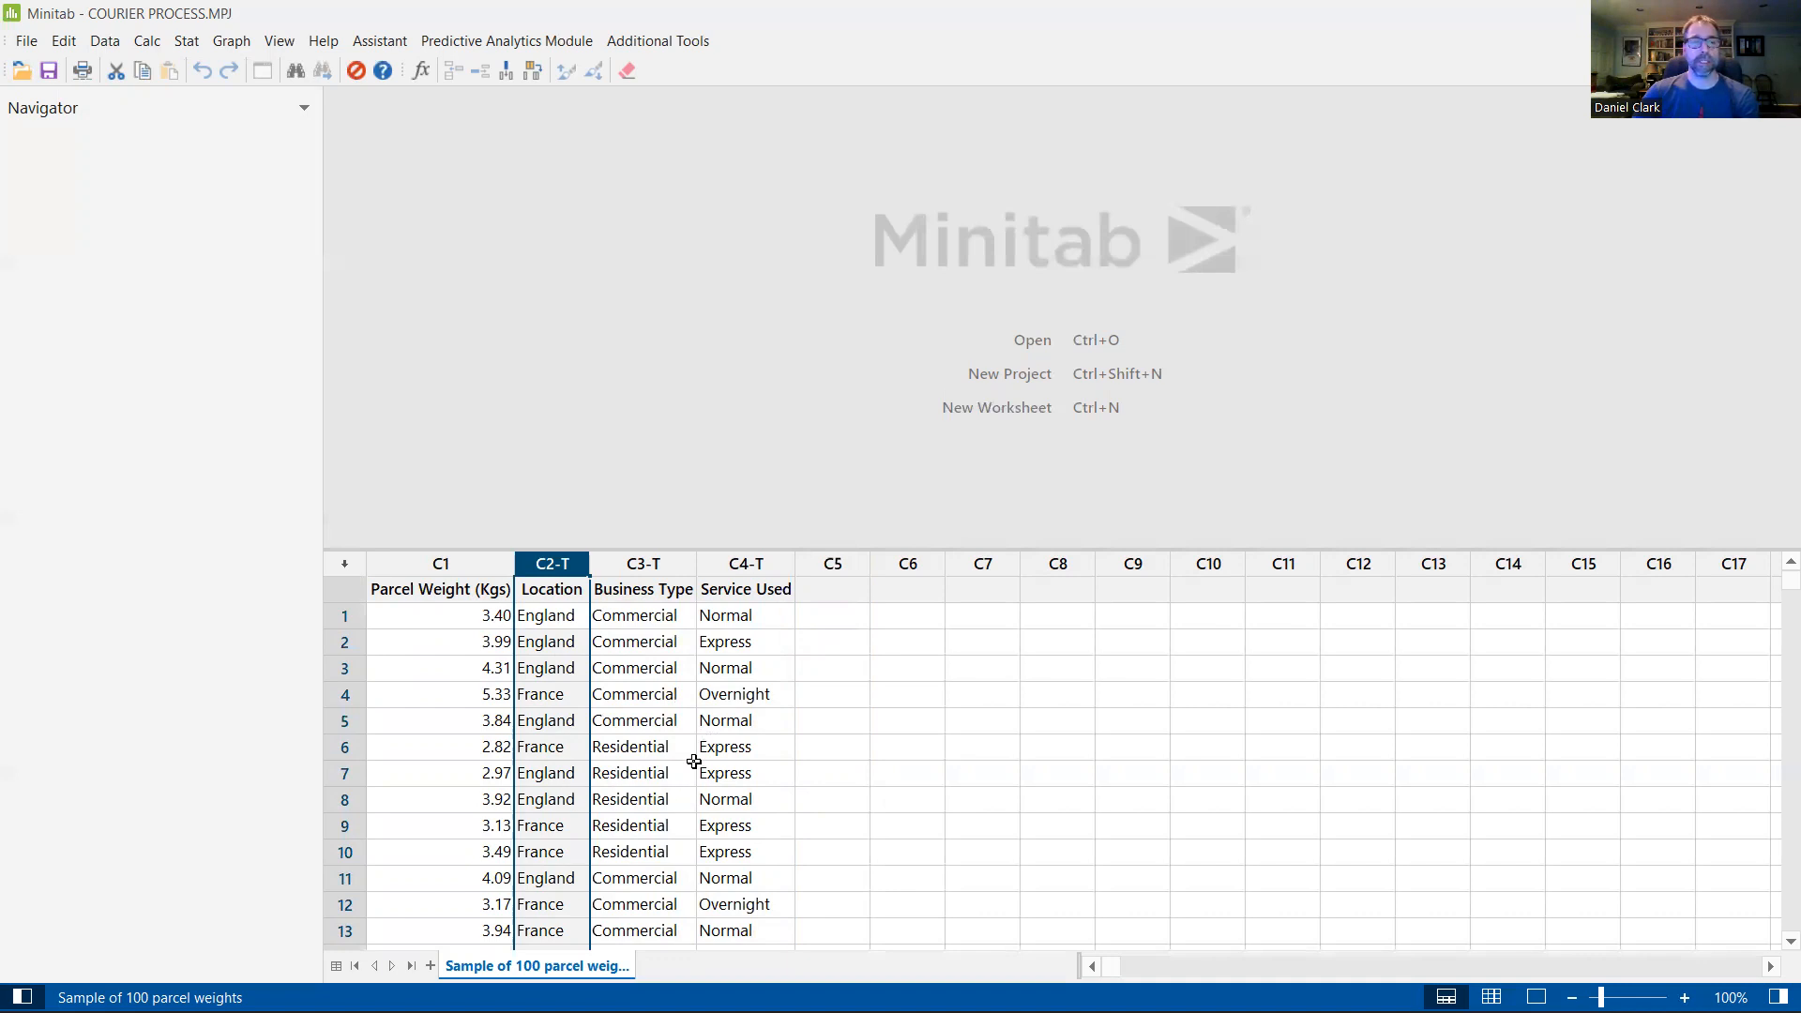
pyautogui.click(465, 624)
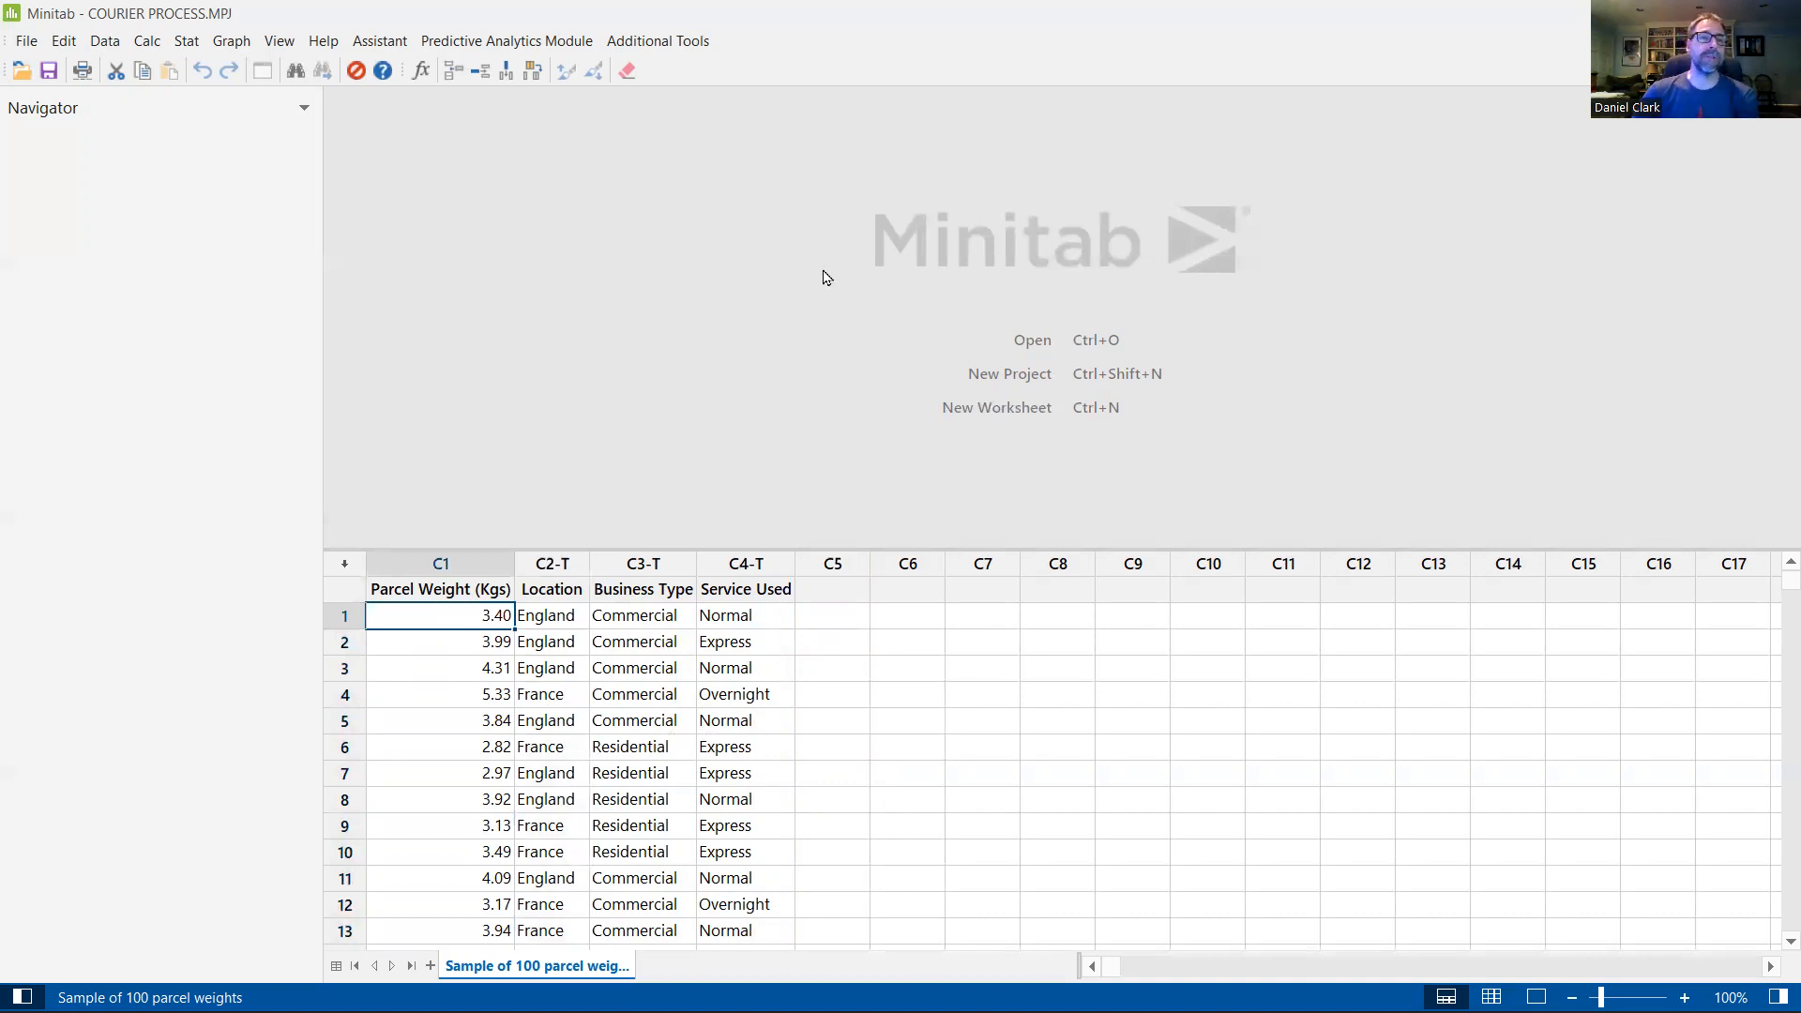
# Step: Display descriptive statistics for Parcel Weight (Kgs) with the default statistics and no grouping variable
pyautogui.click(185, 39)
pyautogui.moveTo(199, 65)
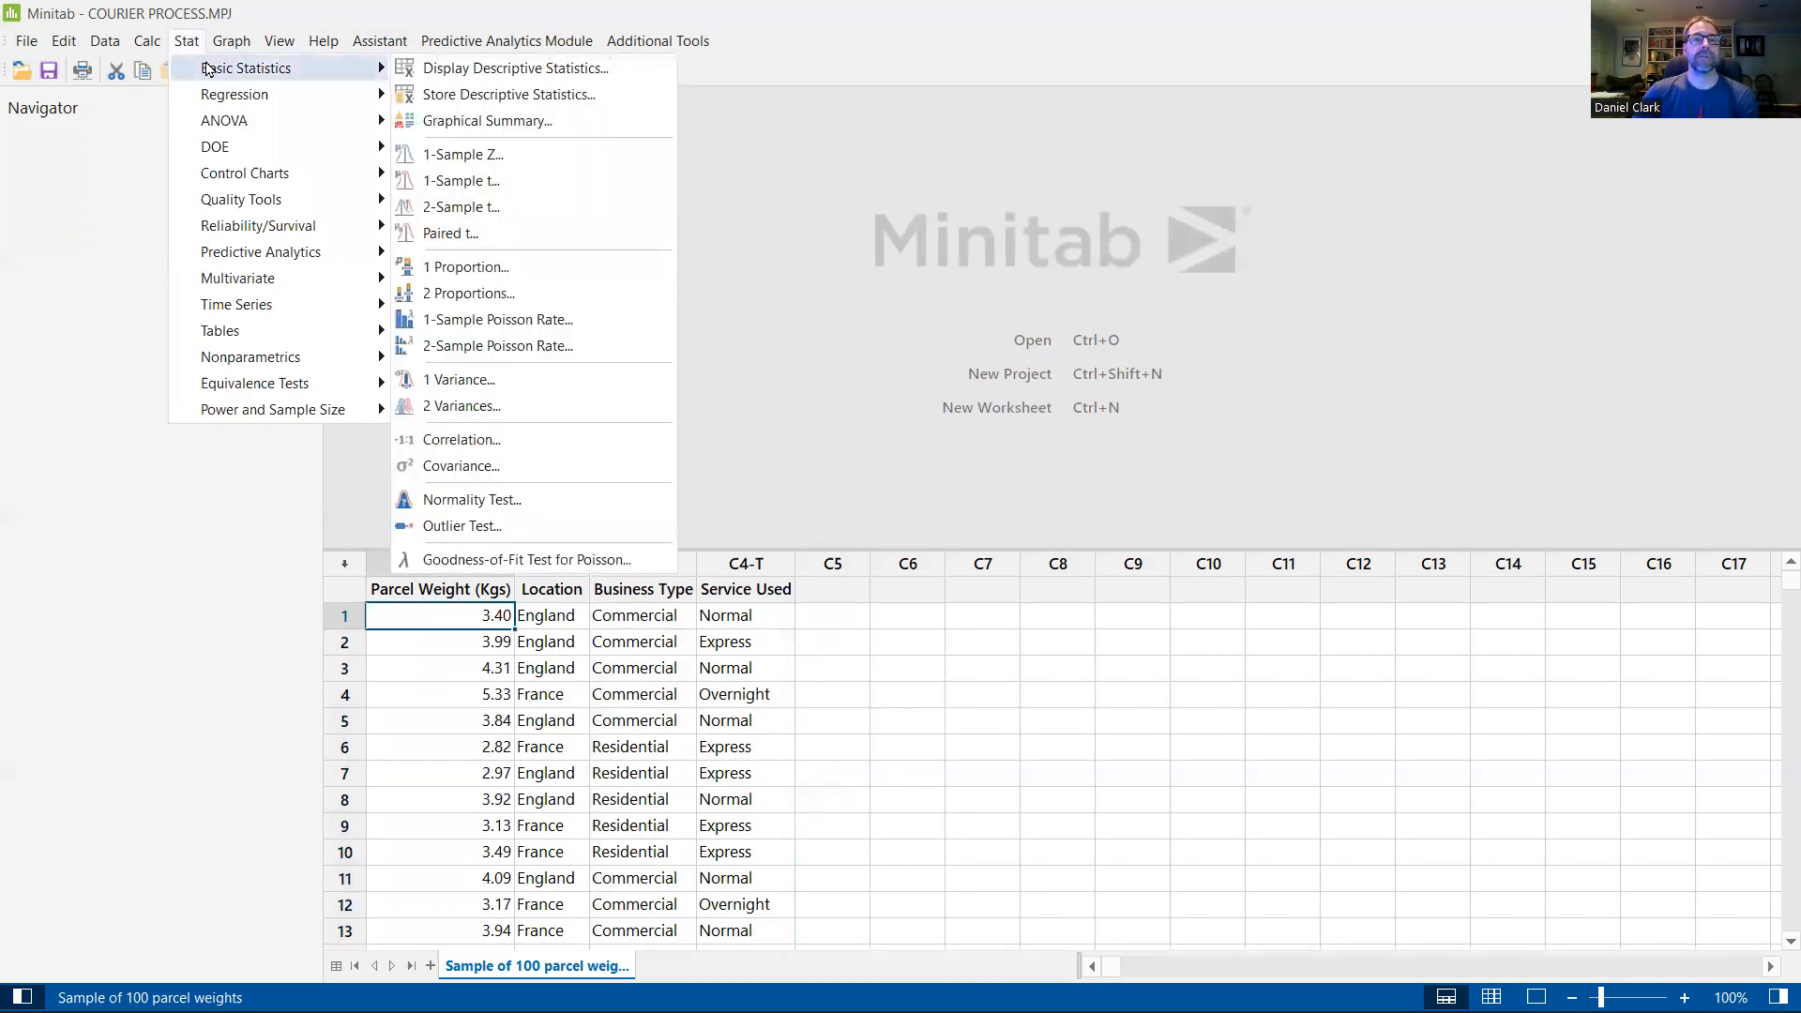
pyautogui.click(519, 70)
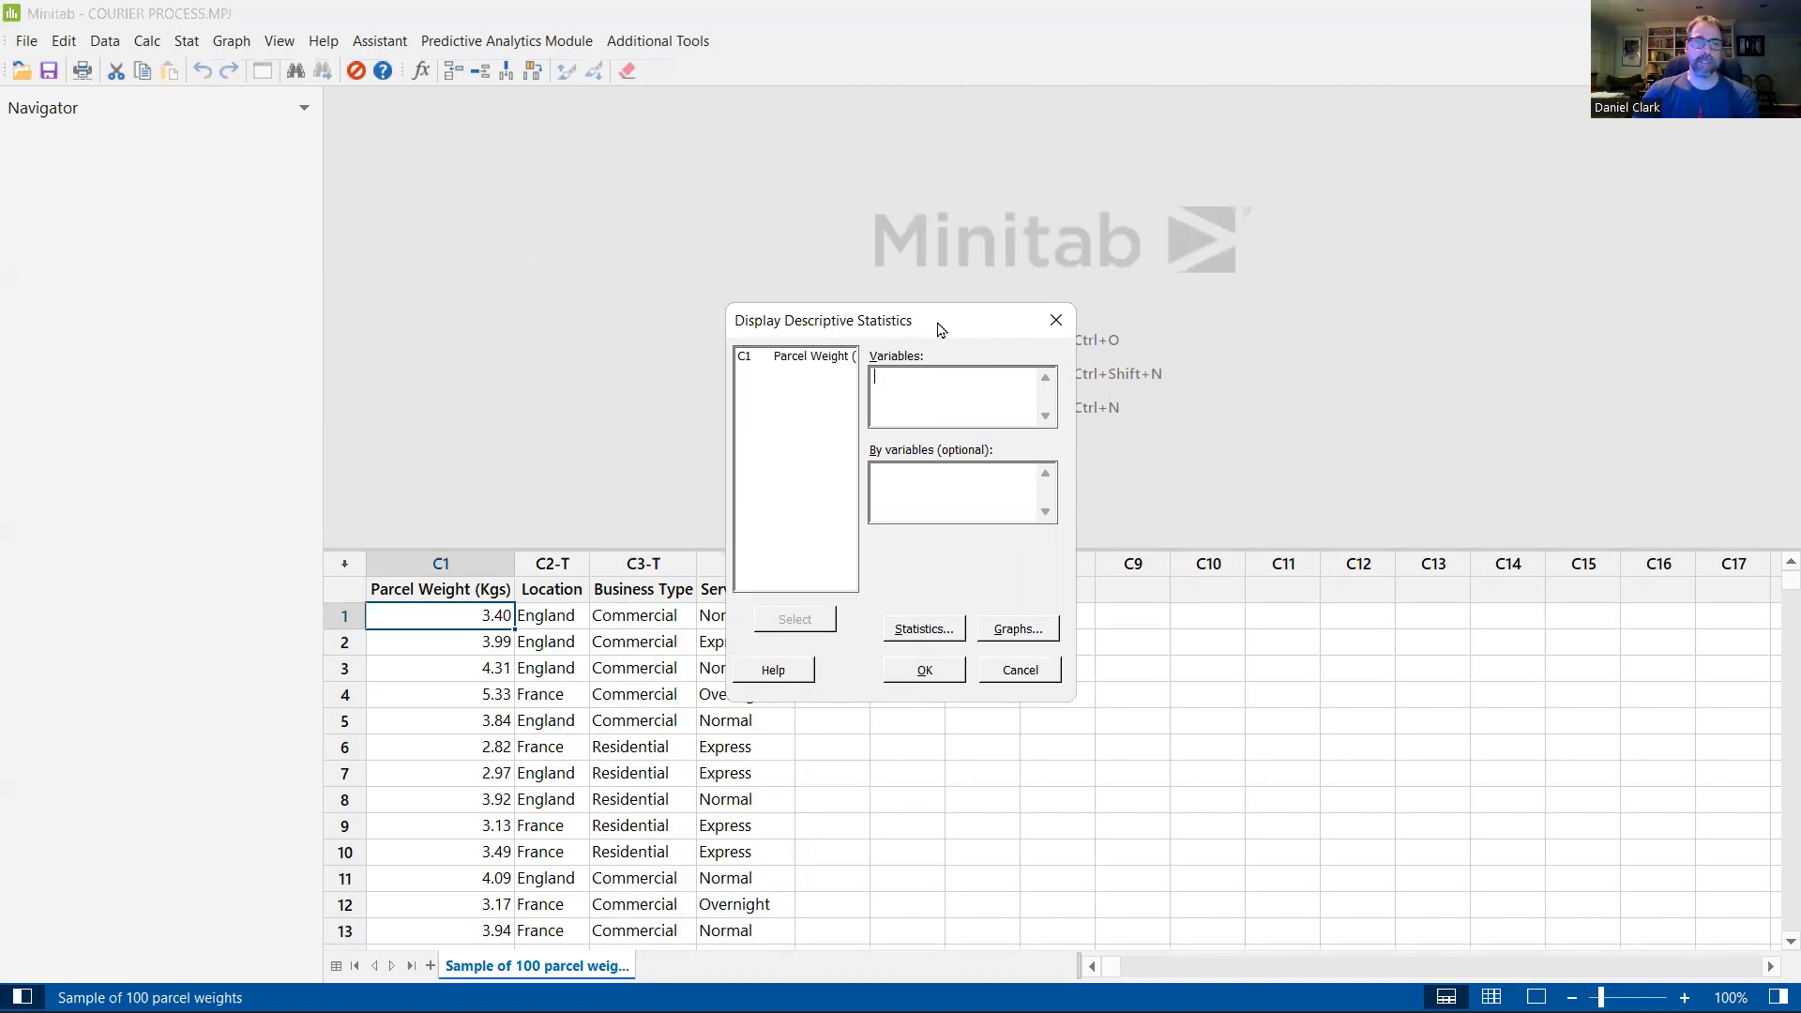
pyautogui.click(779, 361)
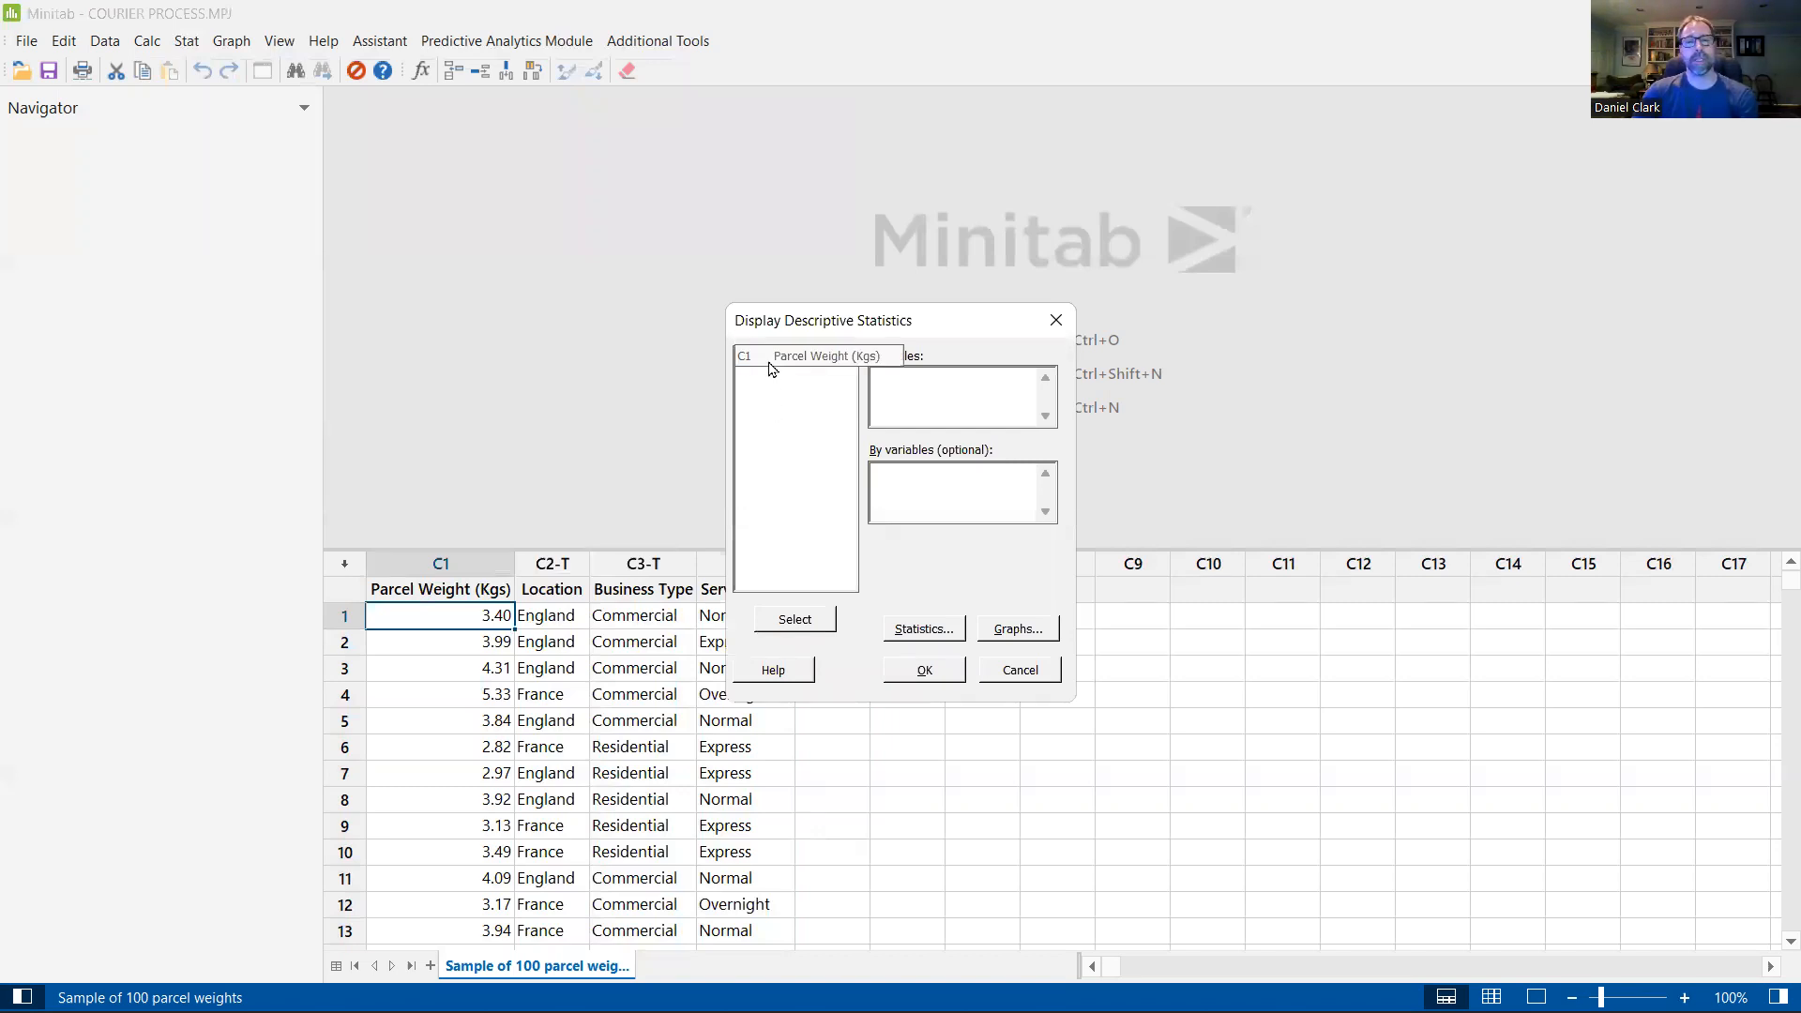
pyautogui.click(901, 385)
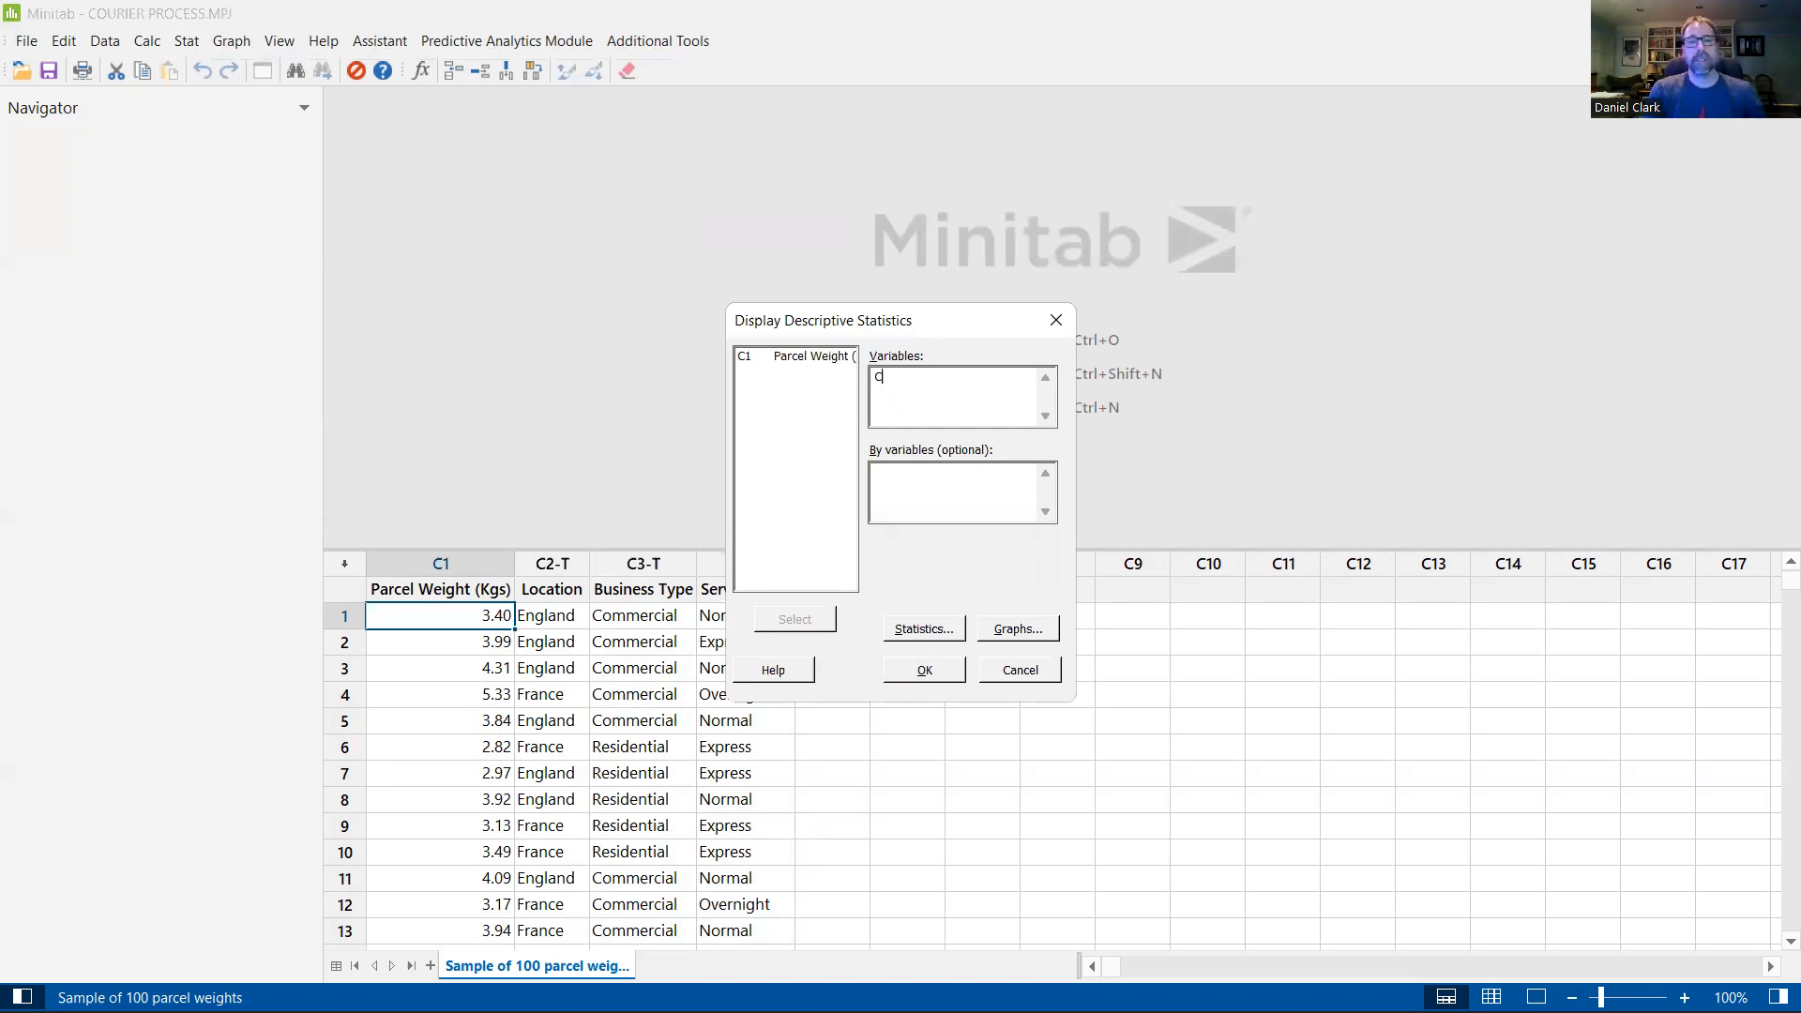
pyautogui.press('Tab')
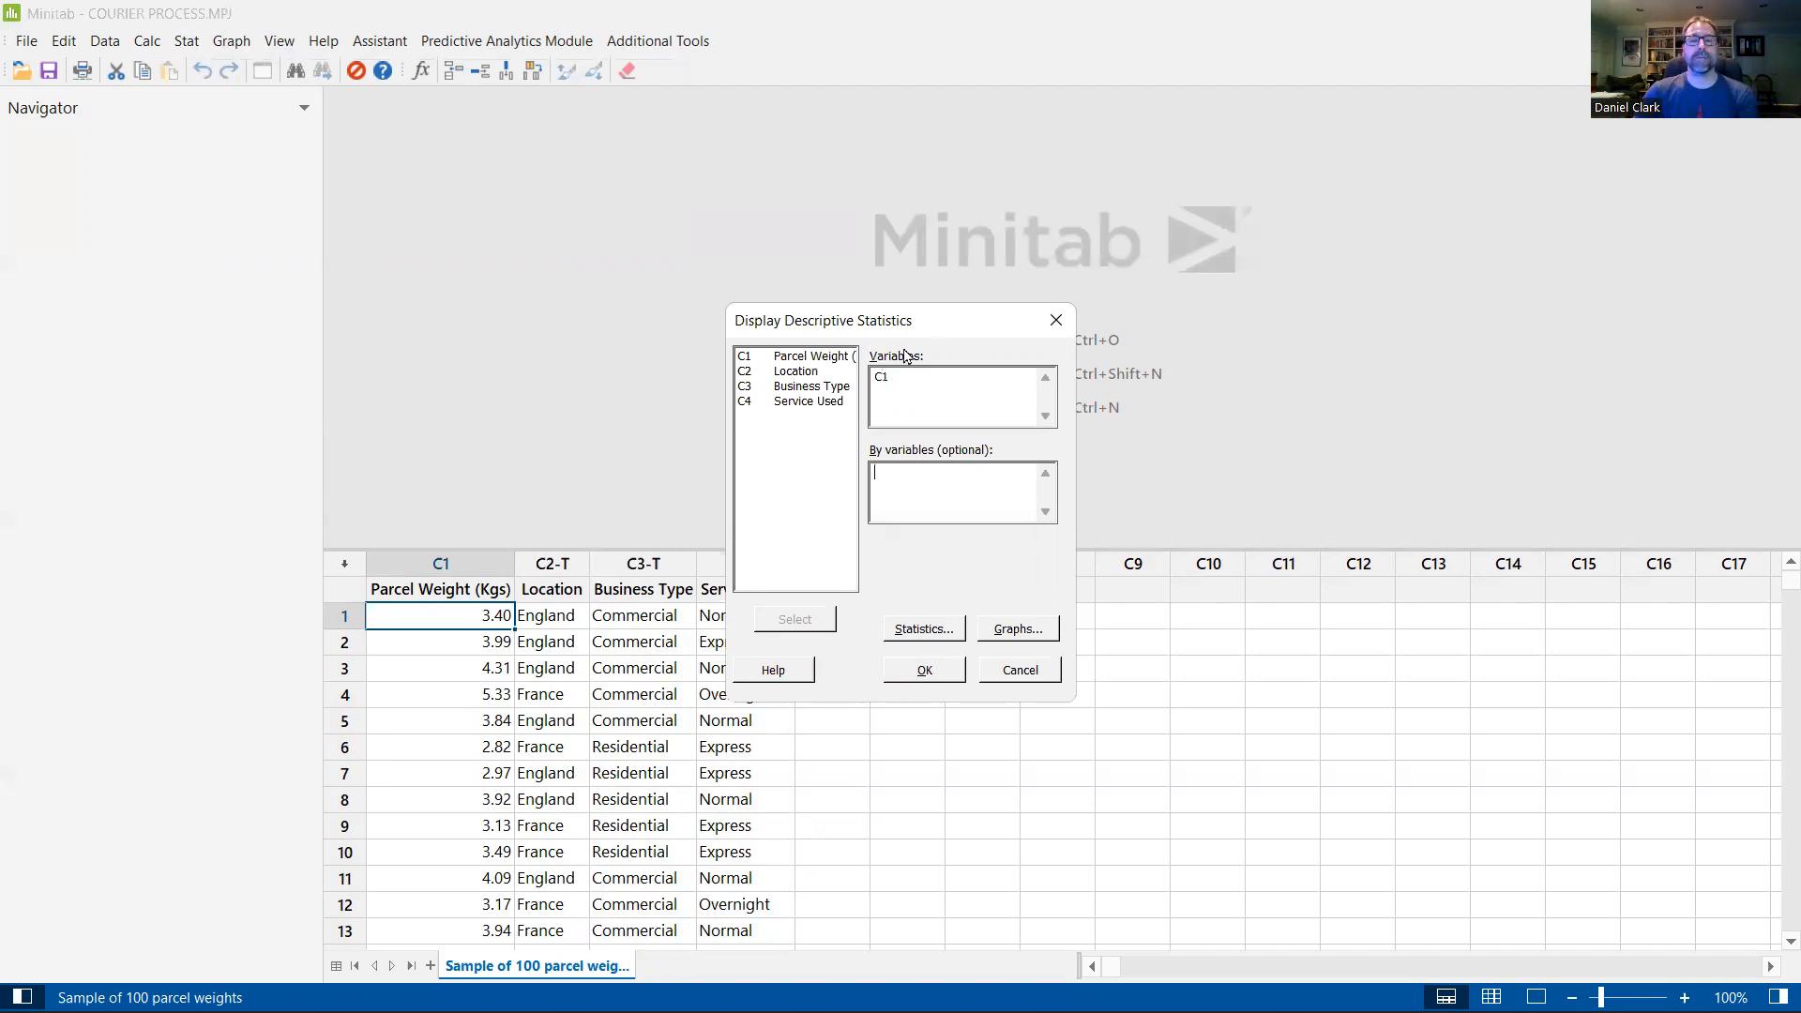
pyautogui.hotkey('shift', 'Tab')
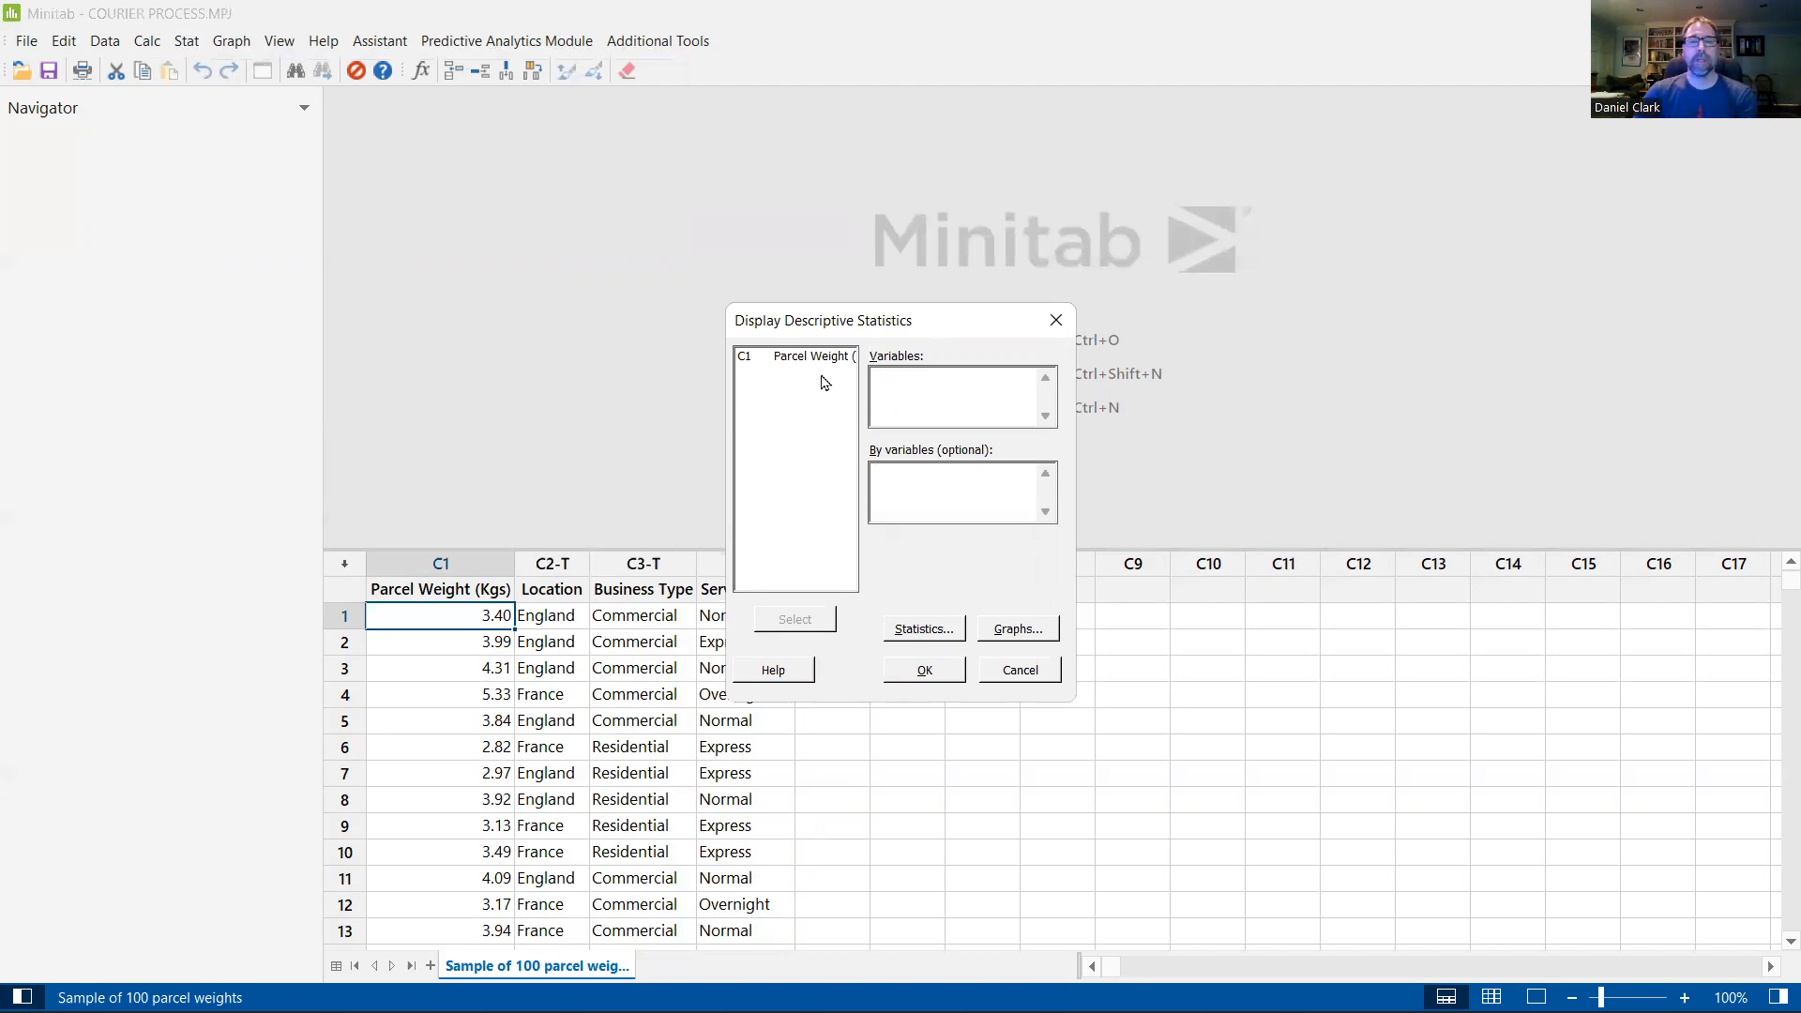
pyautogui.doubleClick(783, 358)
pyautogui.click(968, 488)
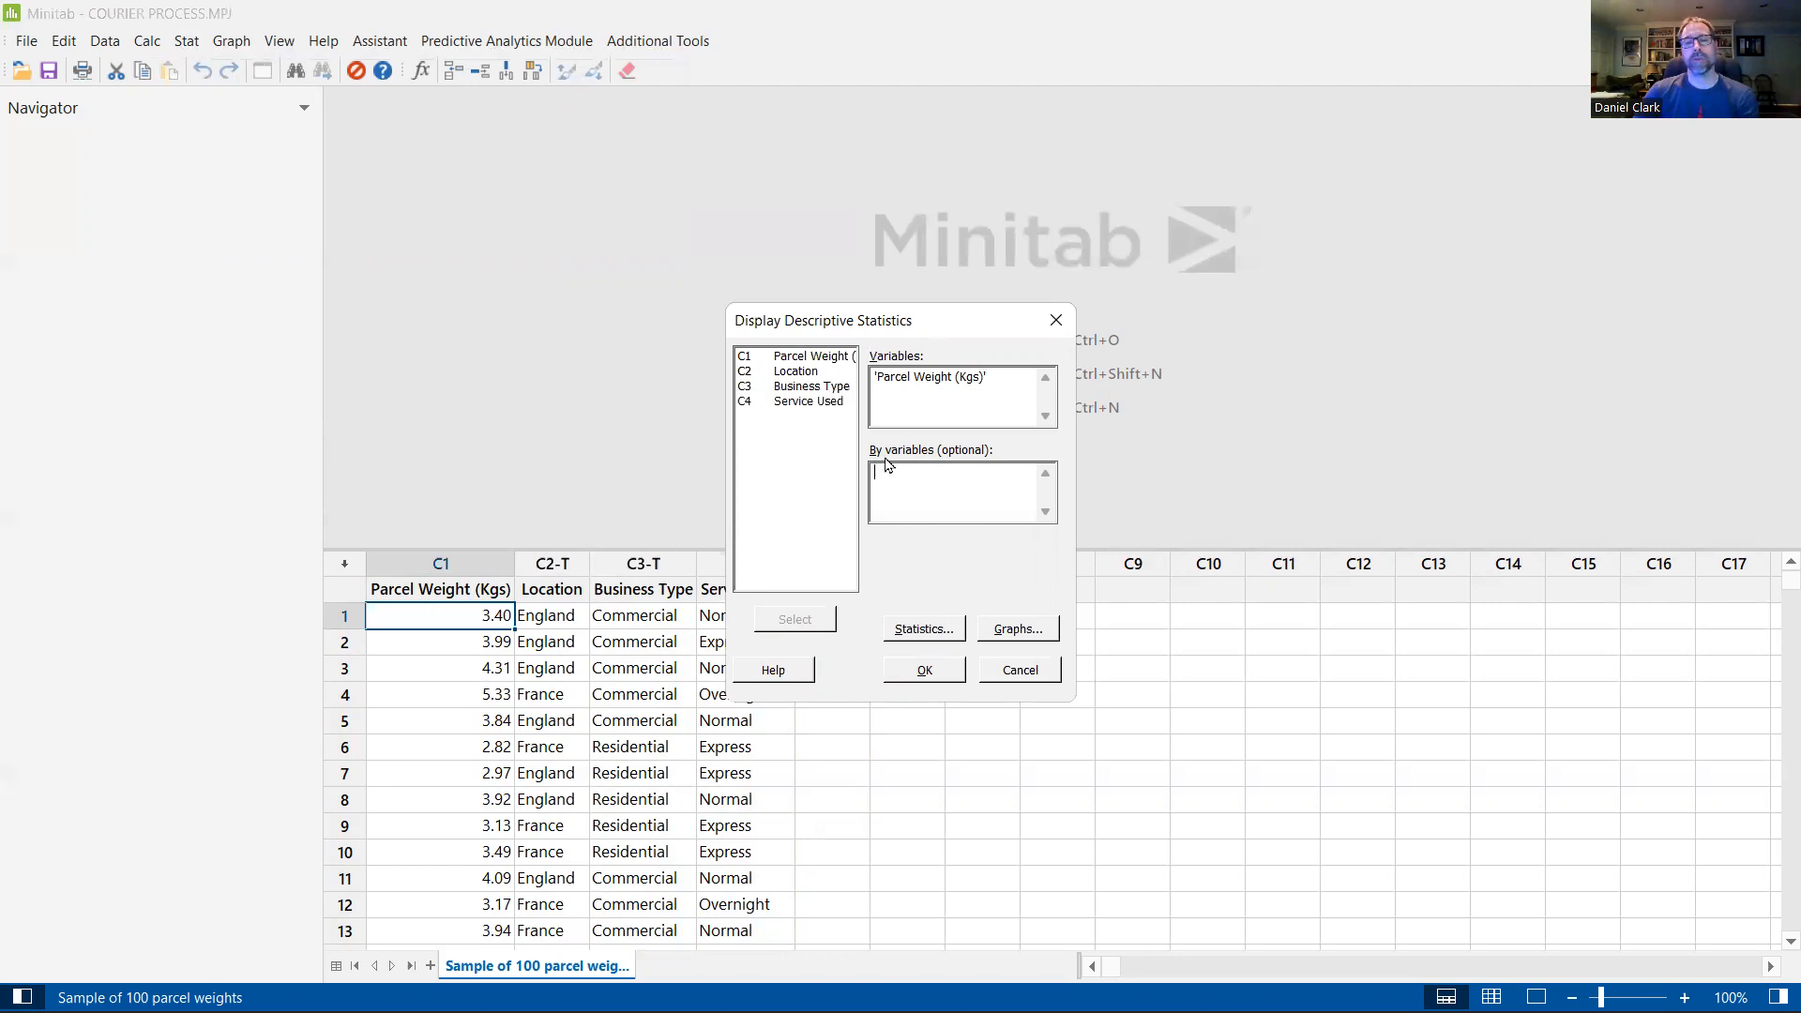
pyautogui.click(1020, 373)
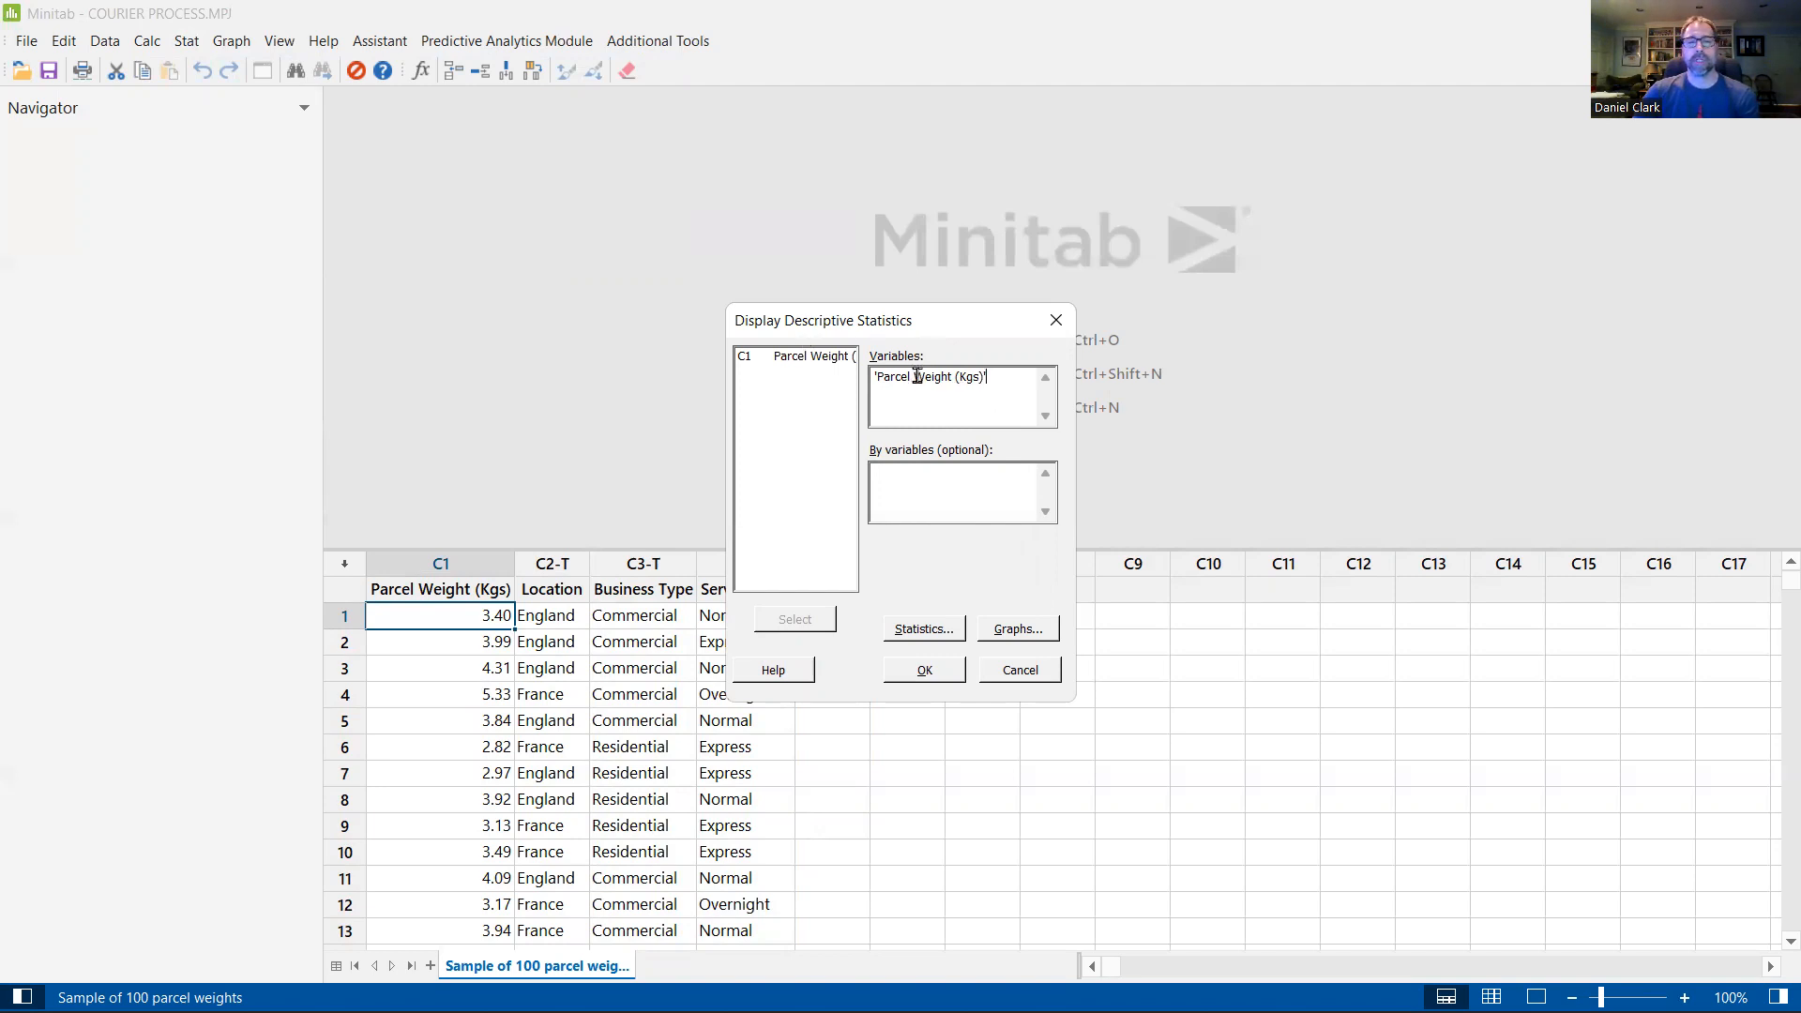
pyautogui.click(924, 668)
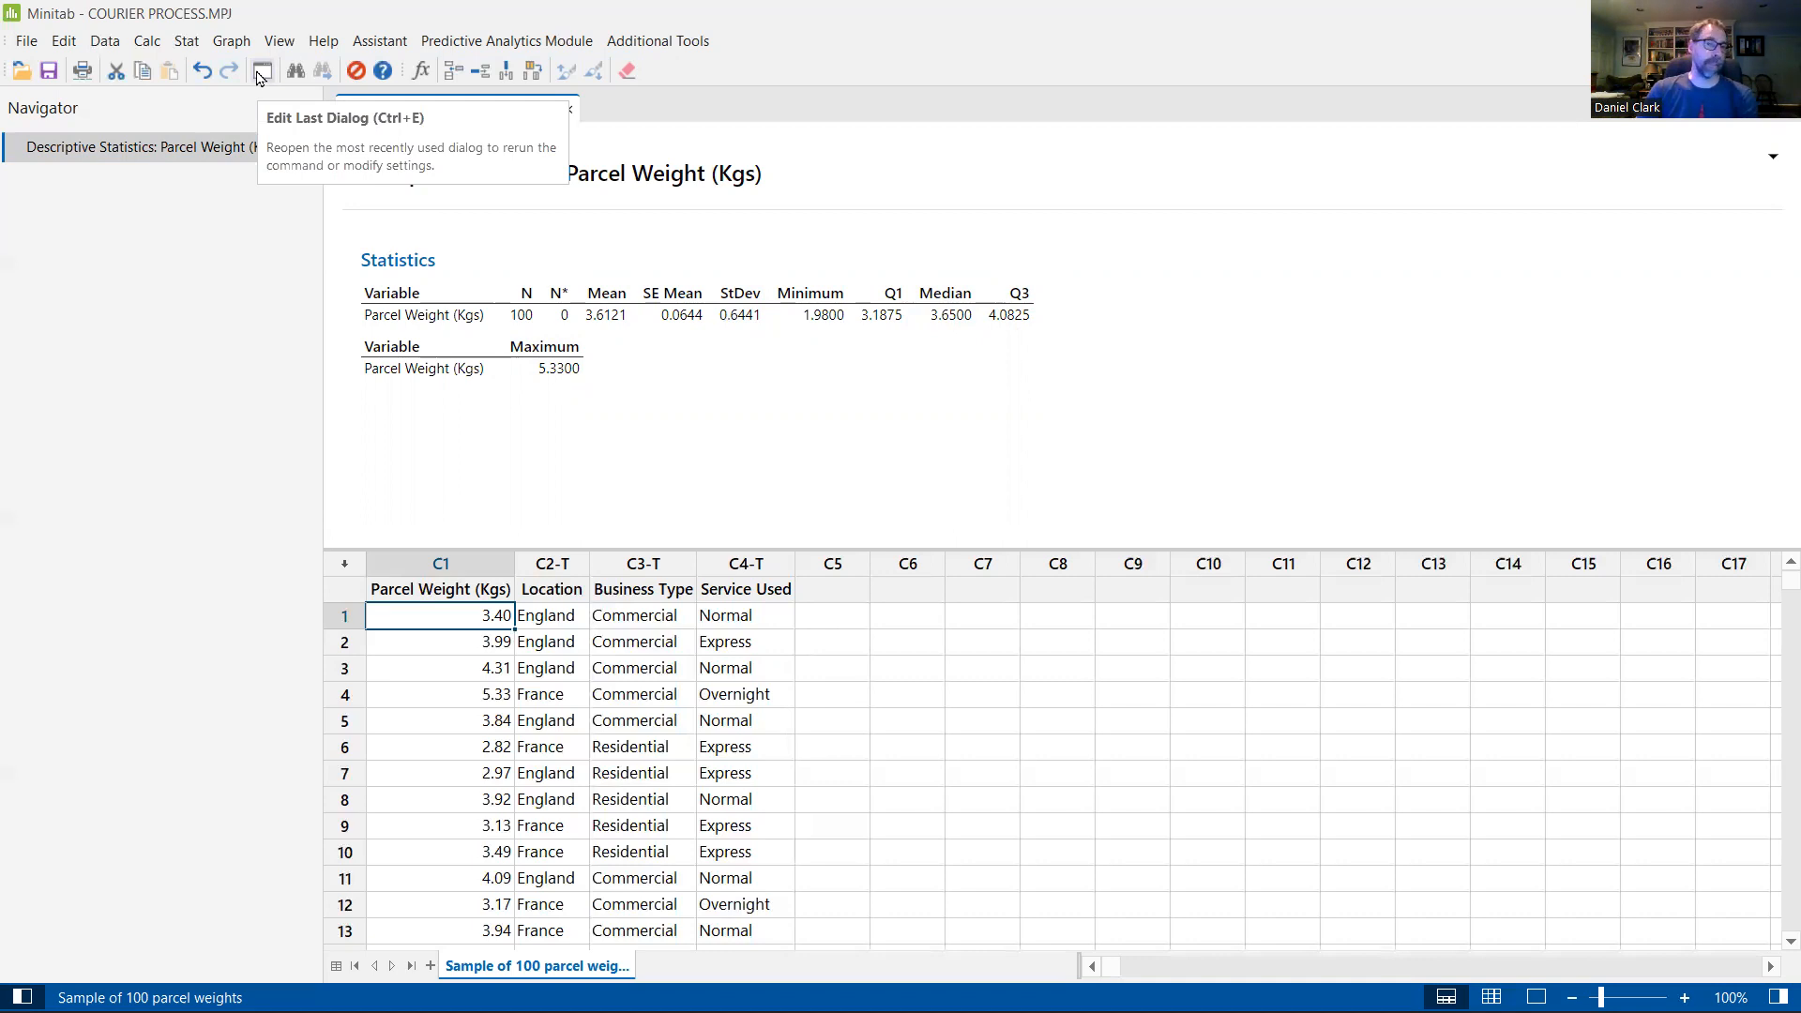
pyautogui.click(188, 43)
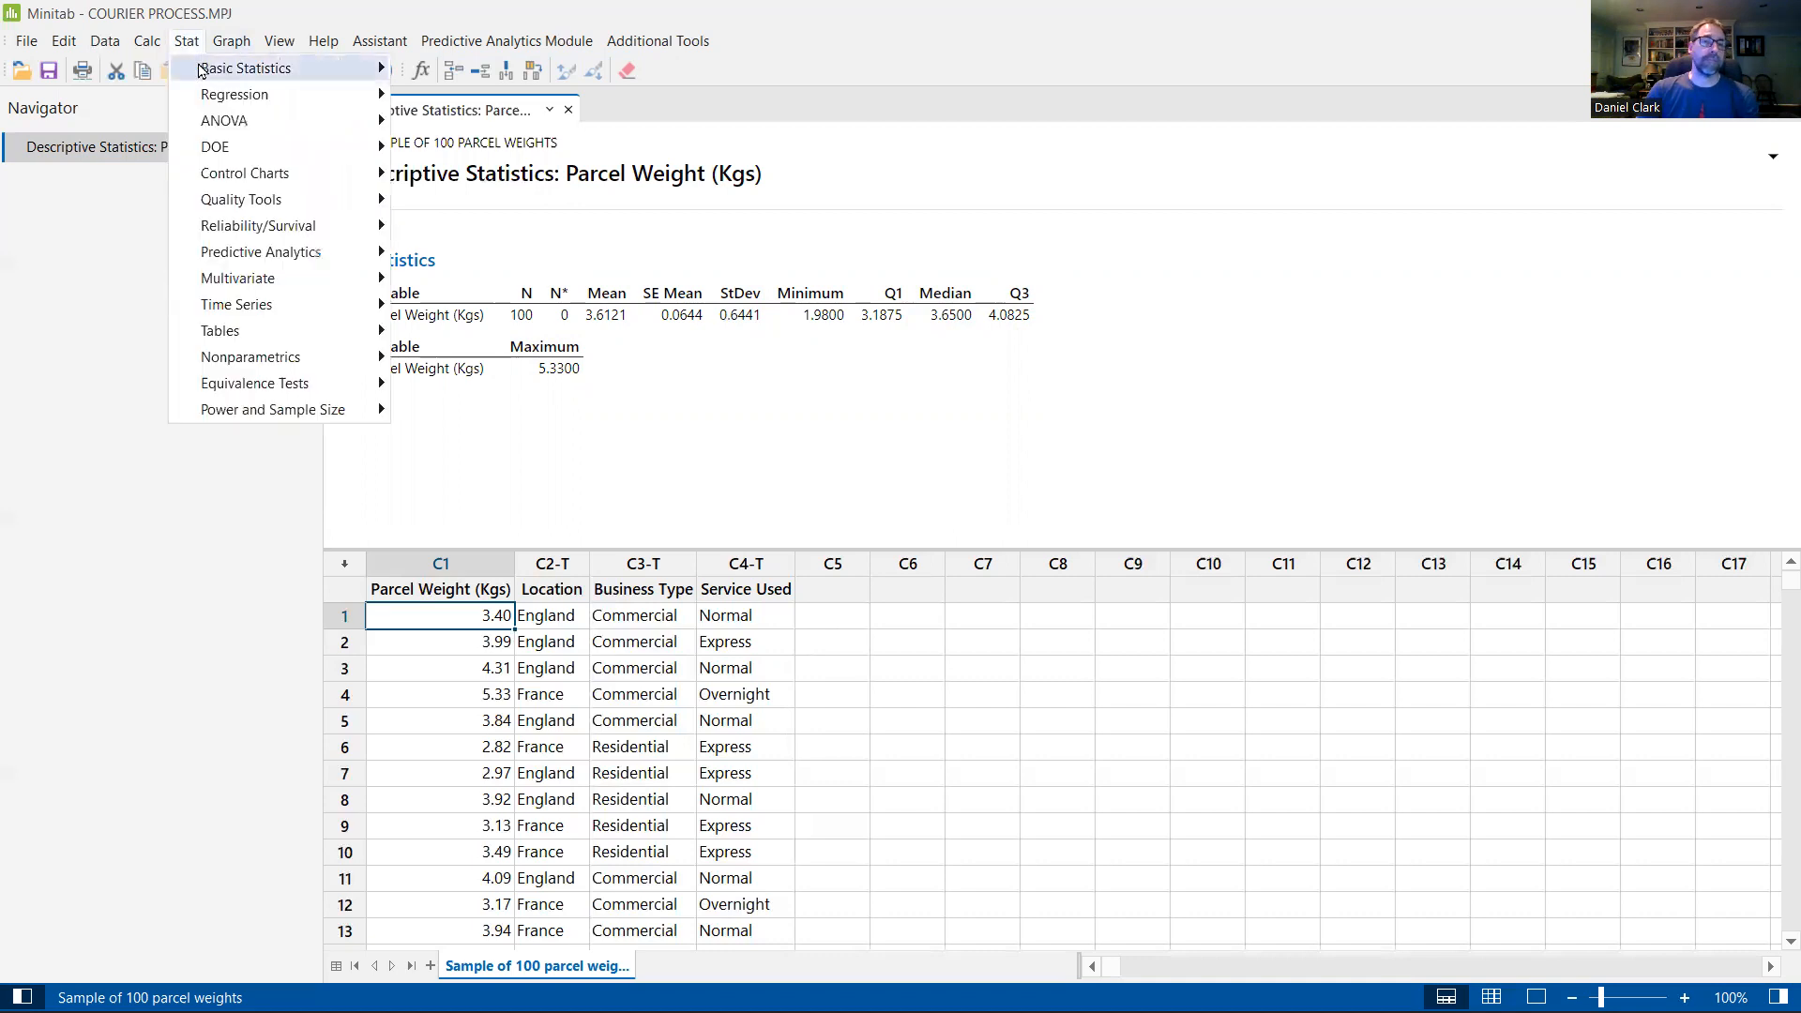
pyautogui.moveTo(201, 68)
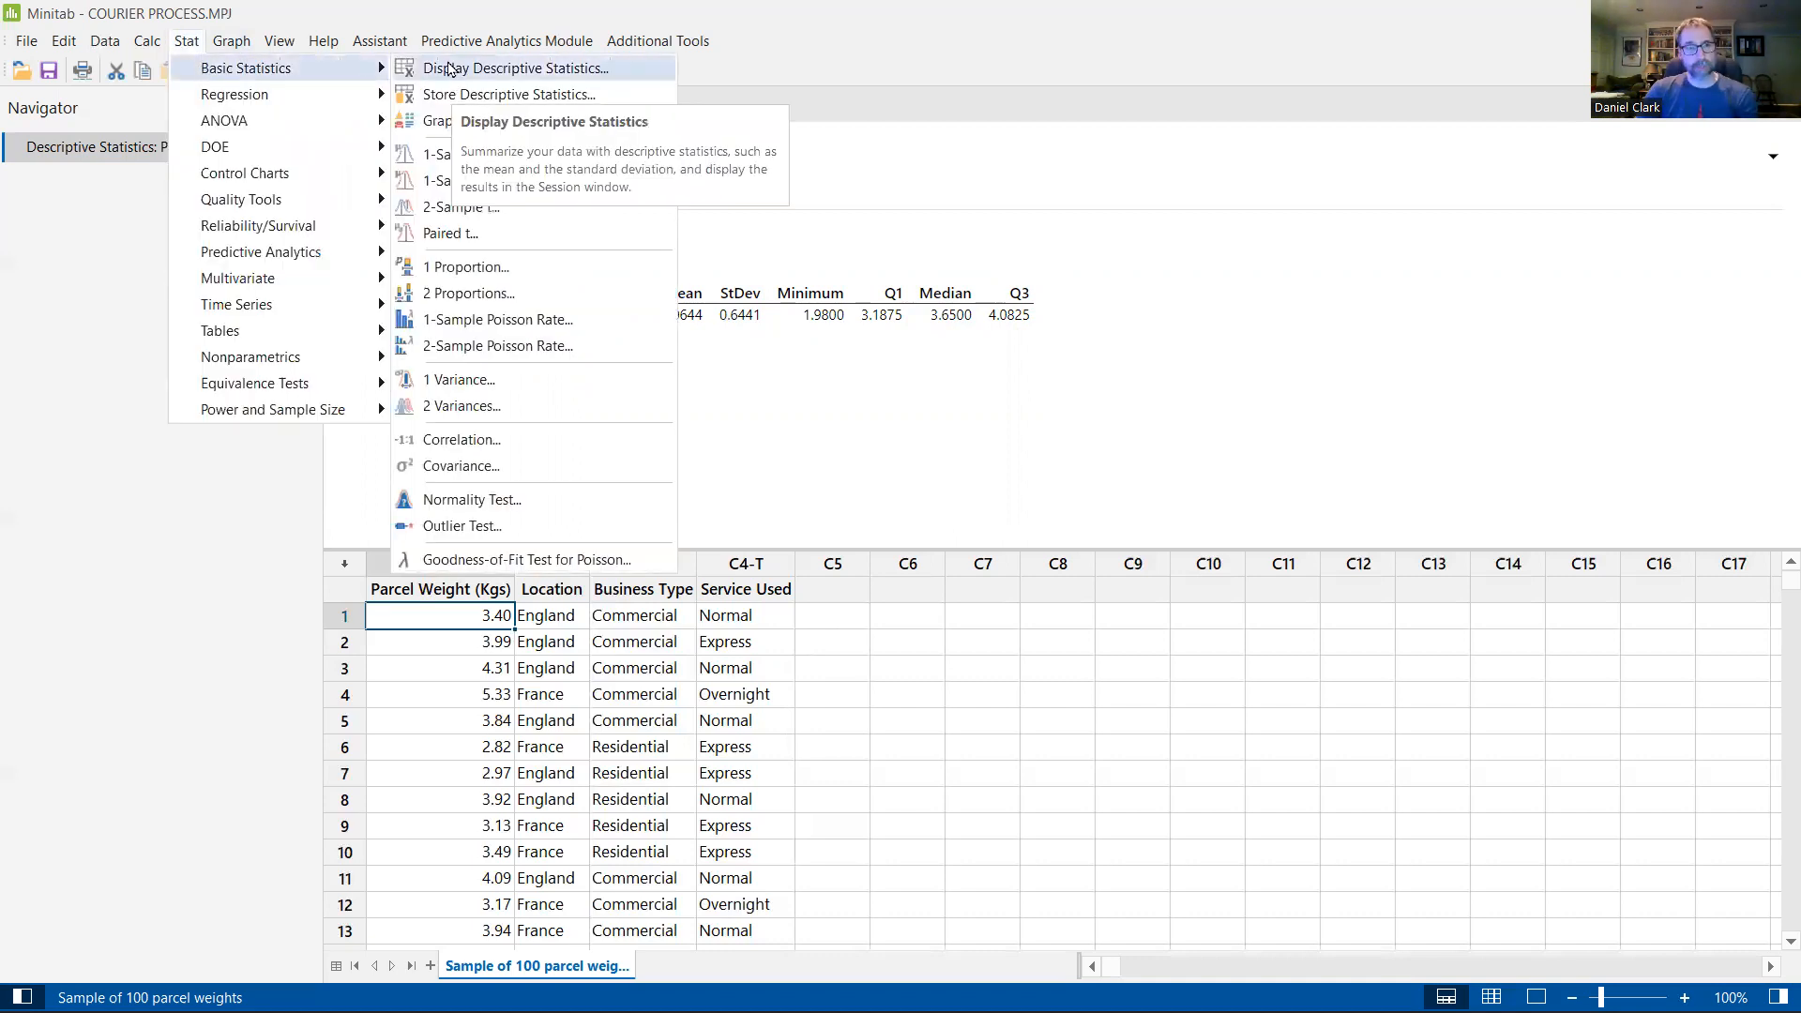
pyautogui.click(443, 9)
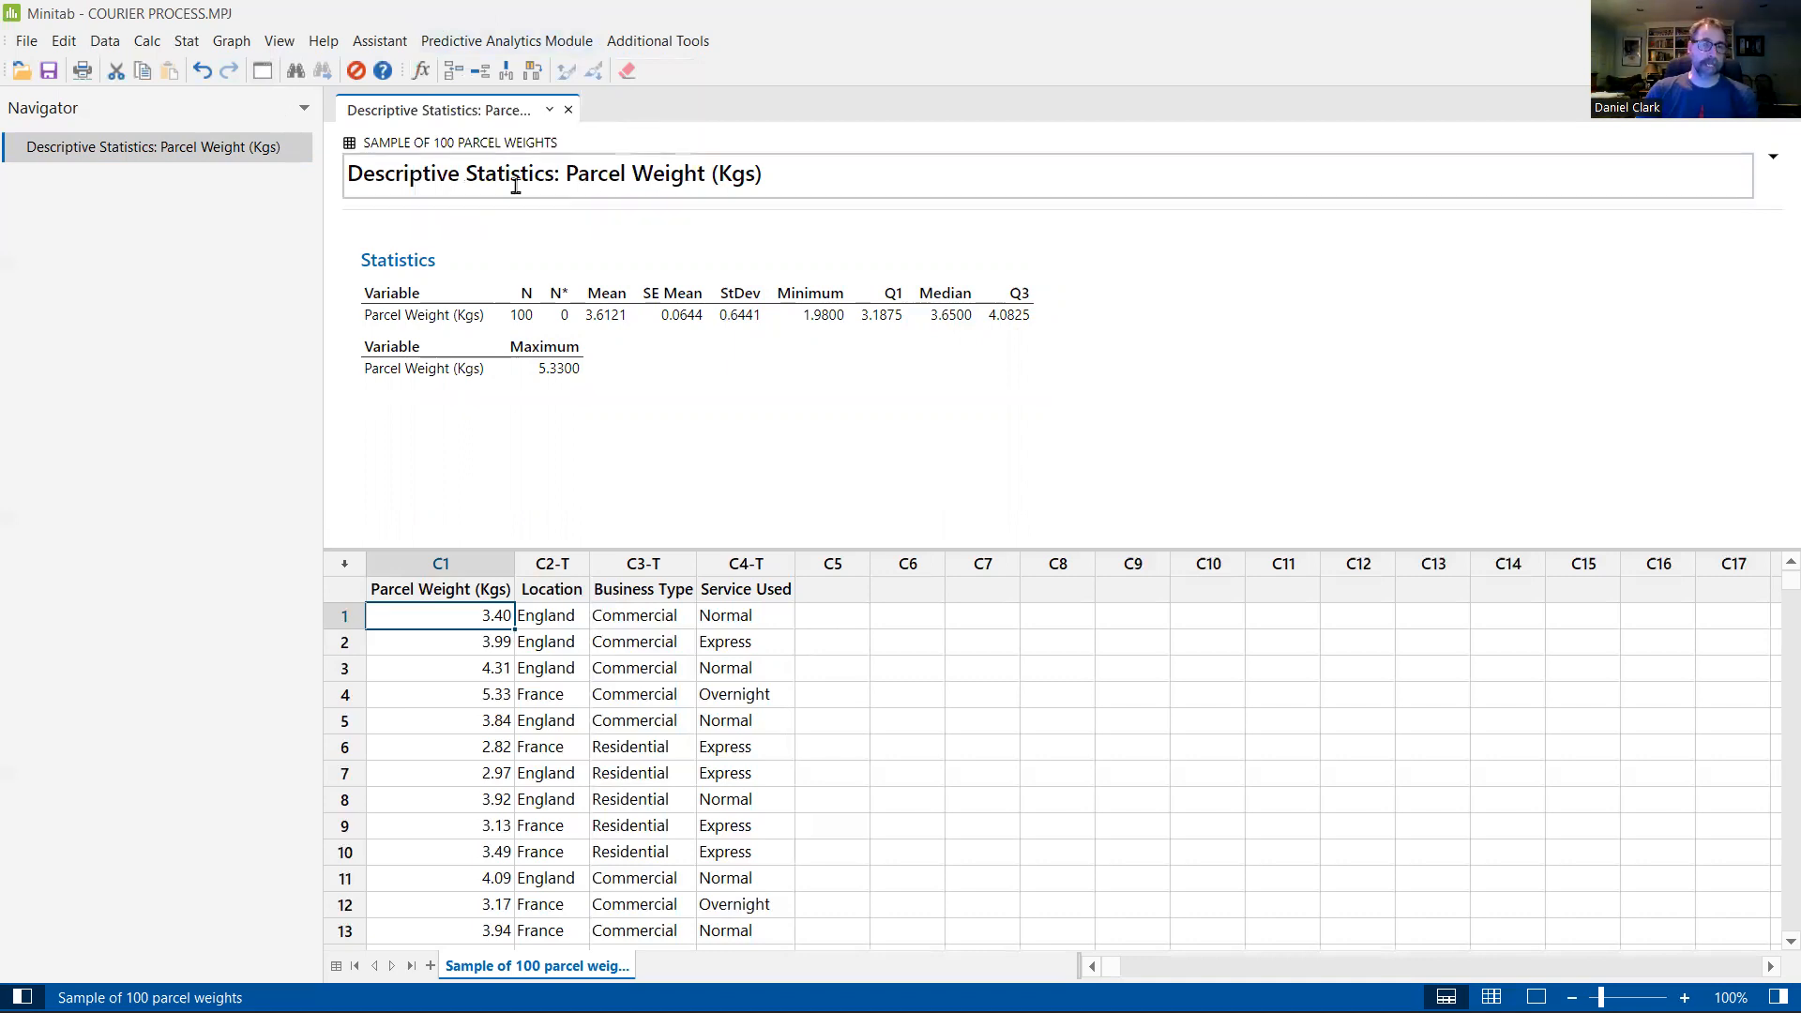
# Step: Display descriptive statistics for Parcel Weight (Kgs) again, leaving out SE of mean and N missing and adding Range
pyautogui.click(262, 72)
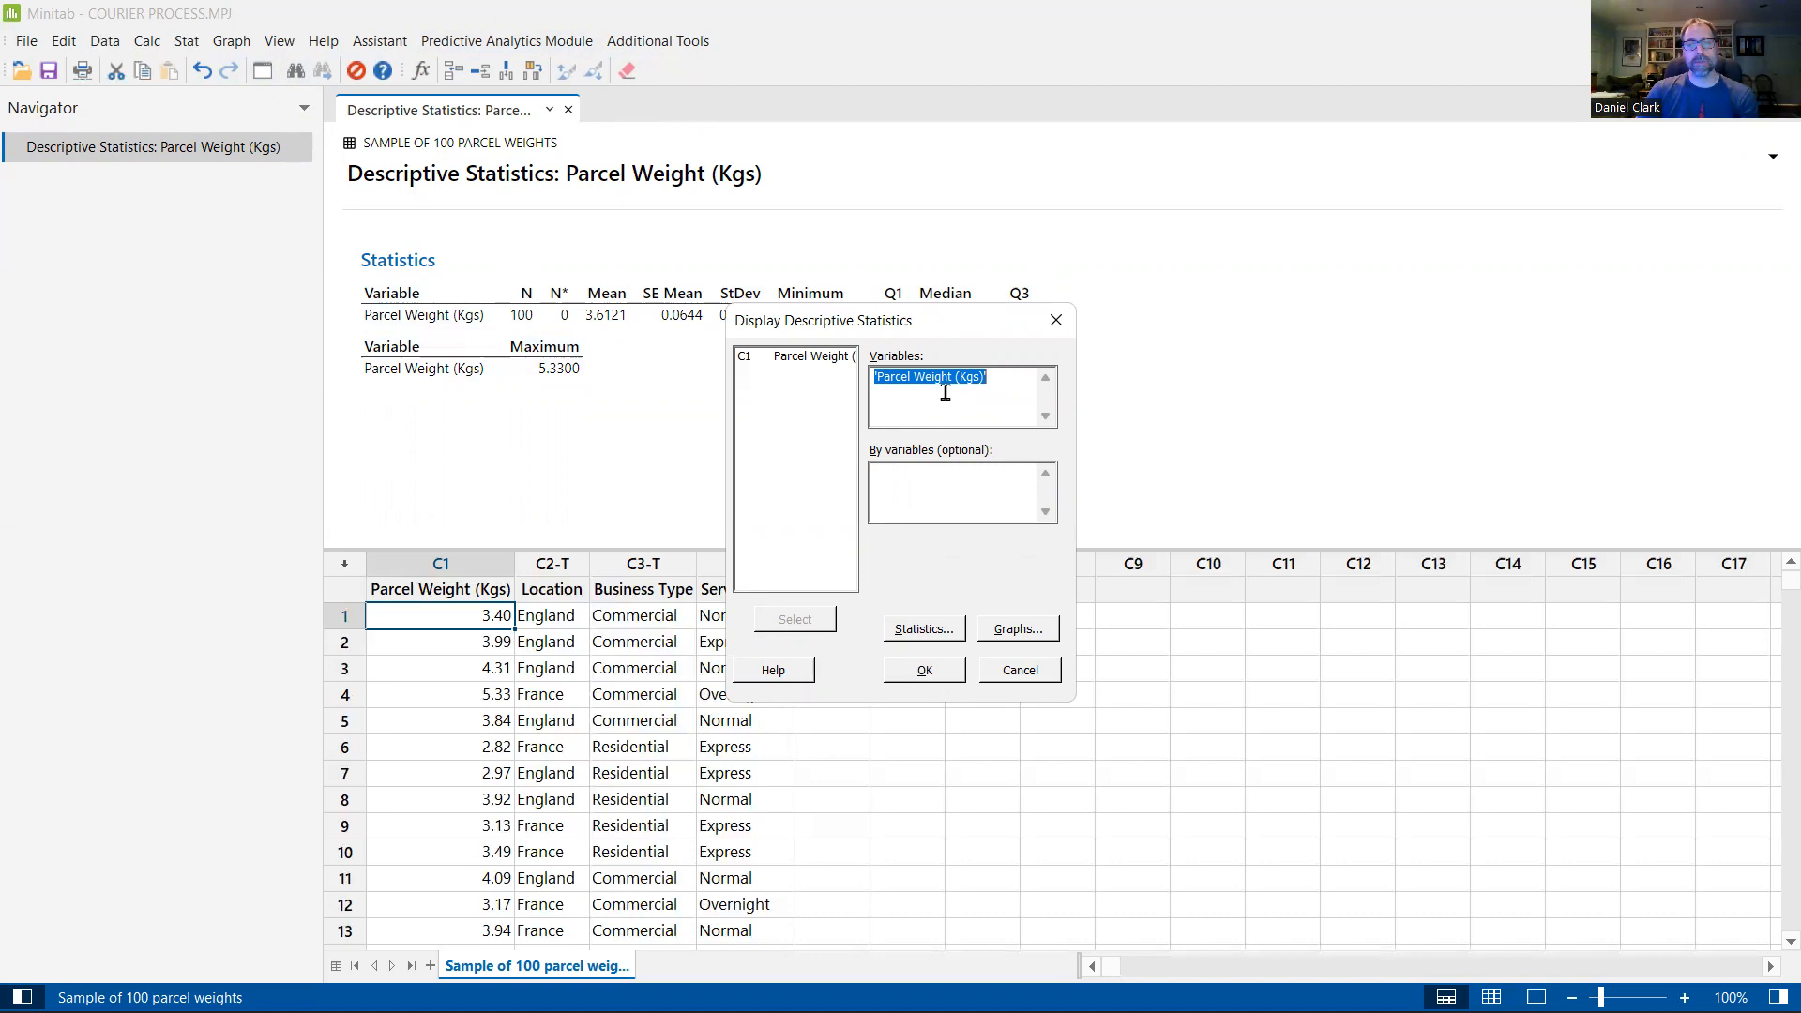
pyautogui.click(923, 630)
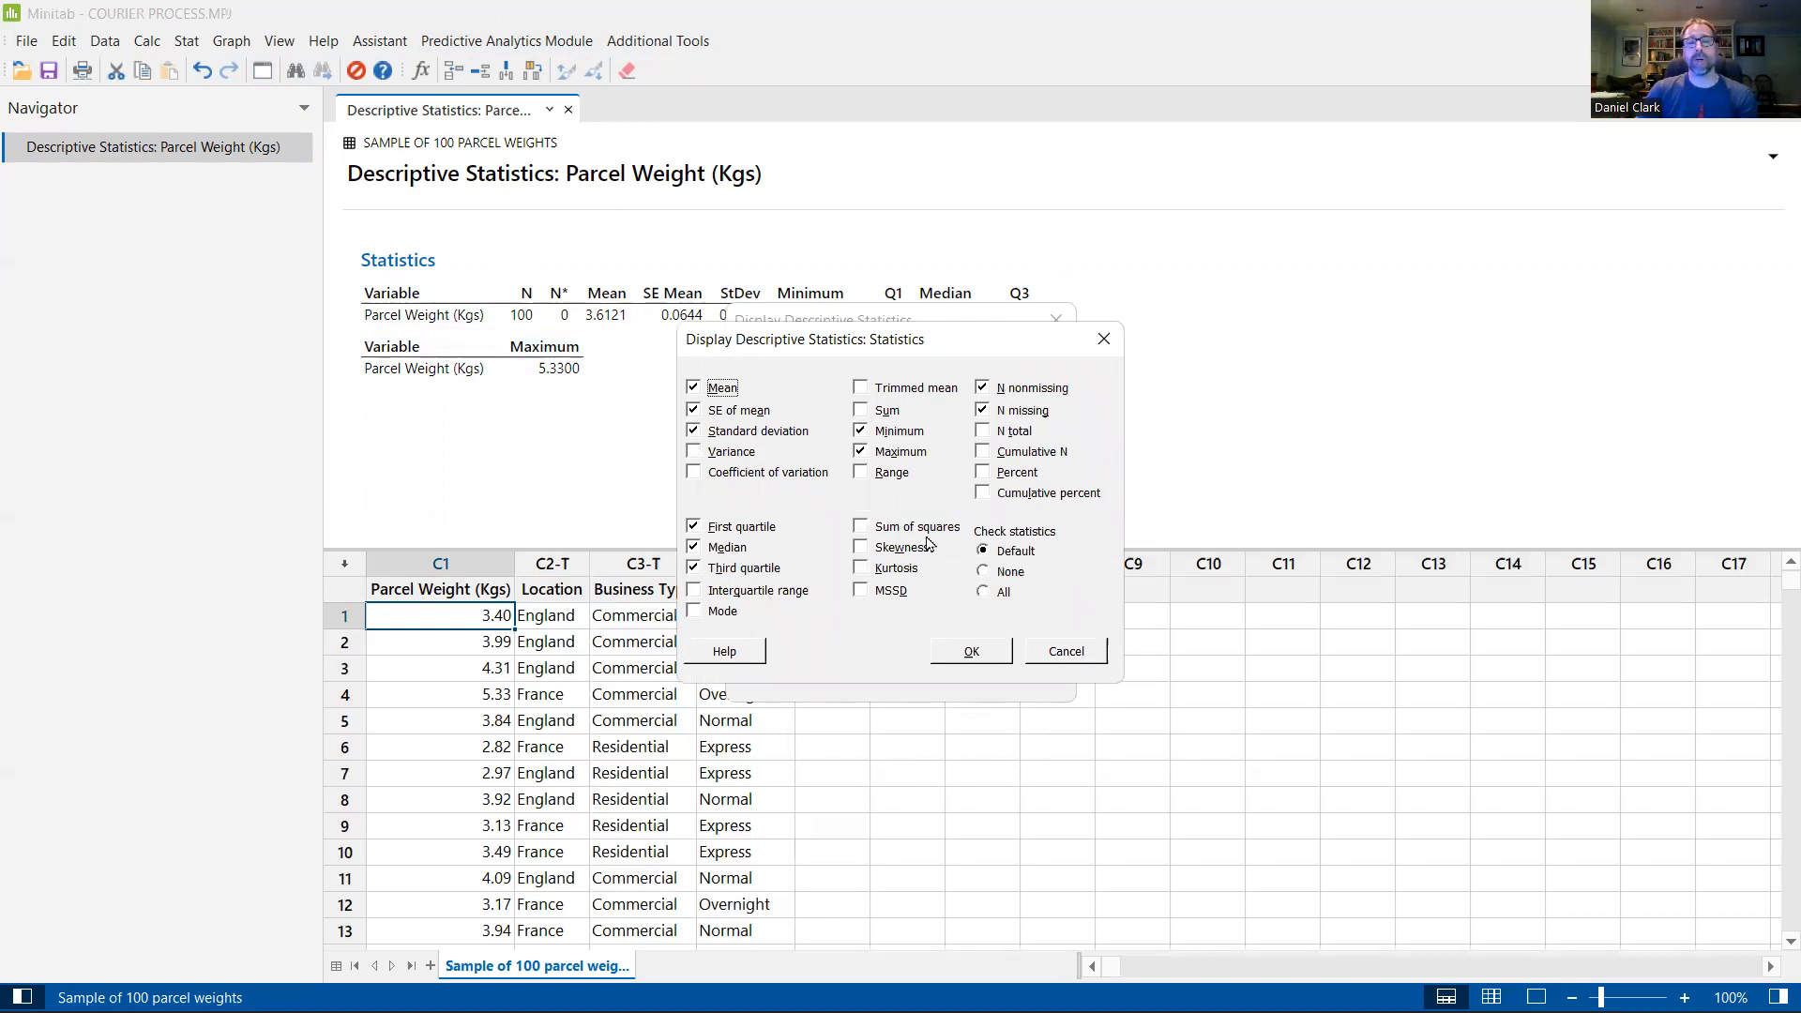
pyautogui.click(694, 410)
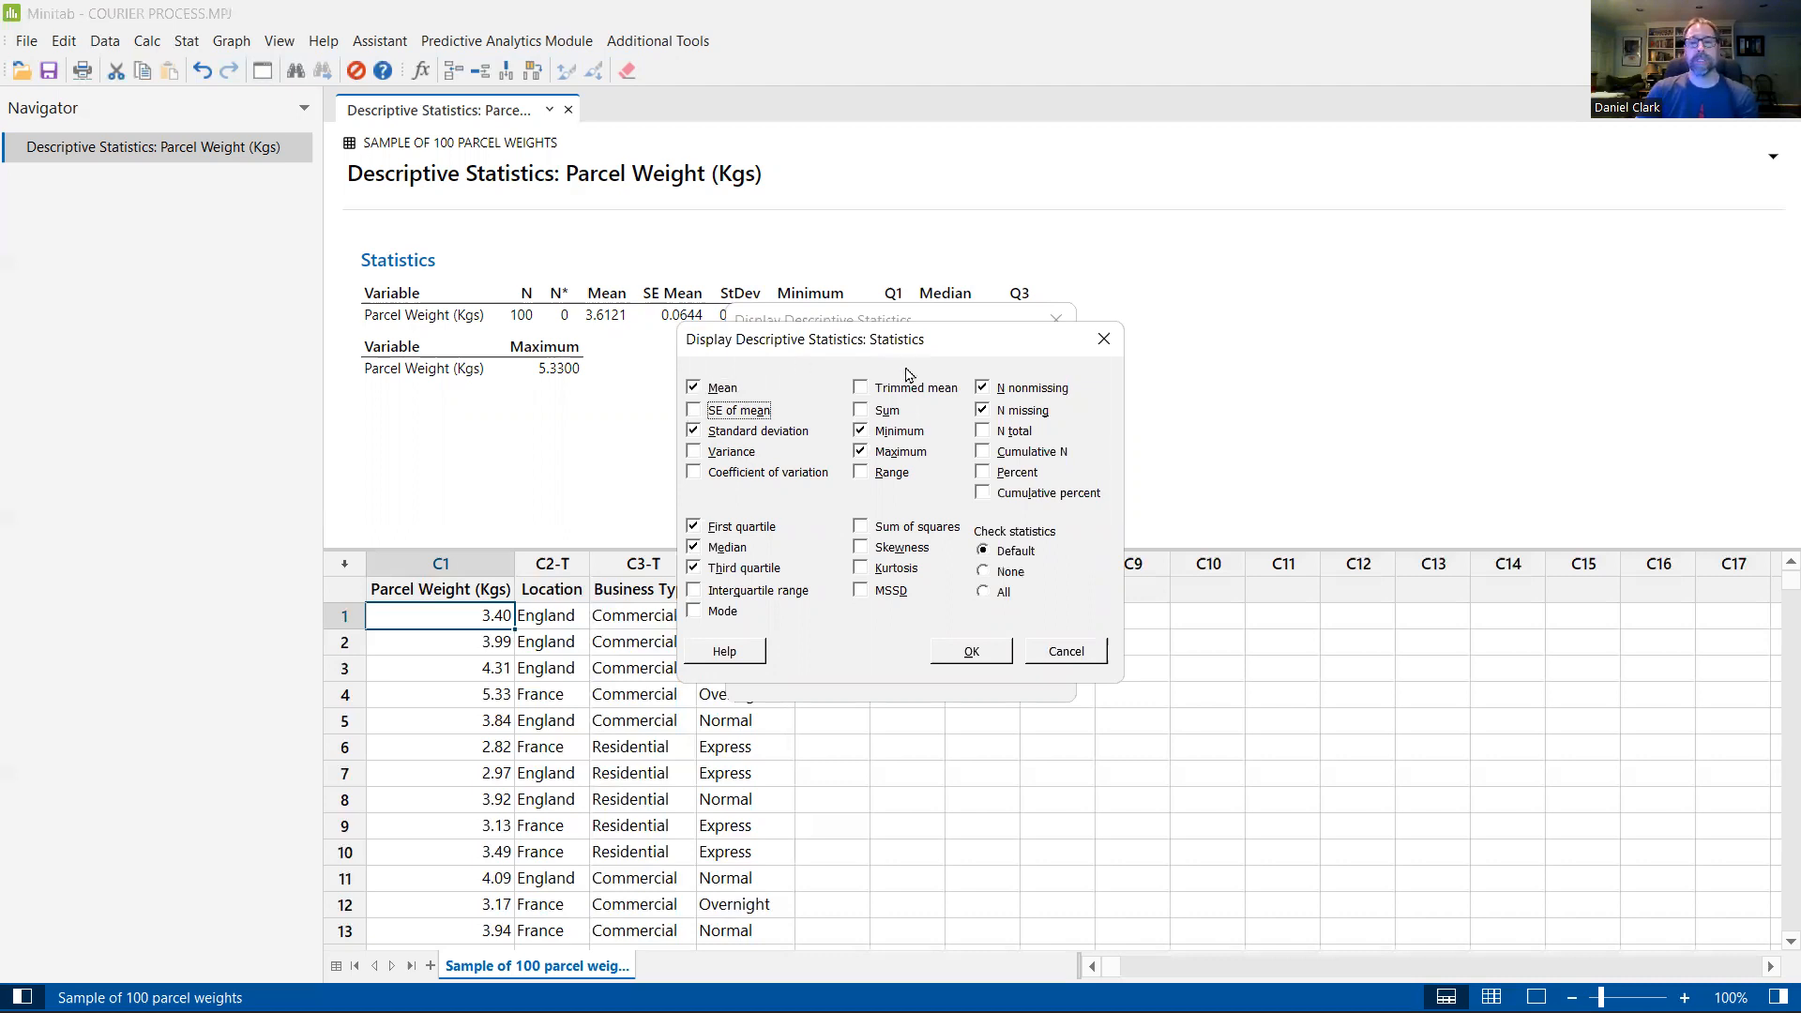
pyautogui.click(983, 411)
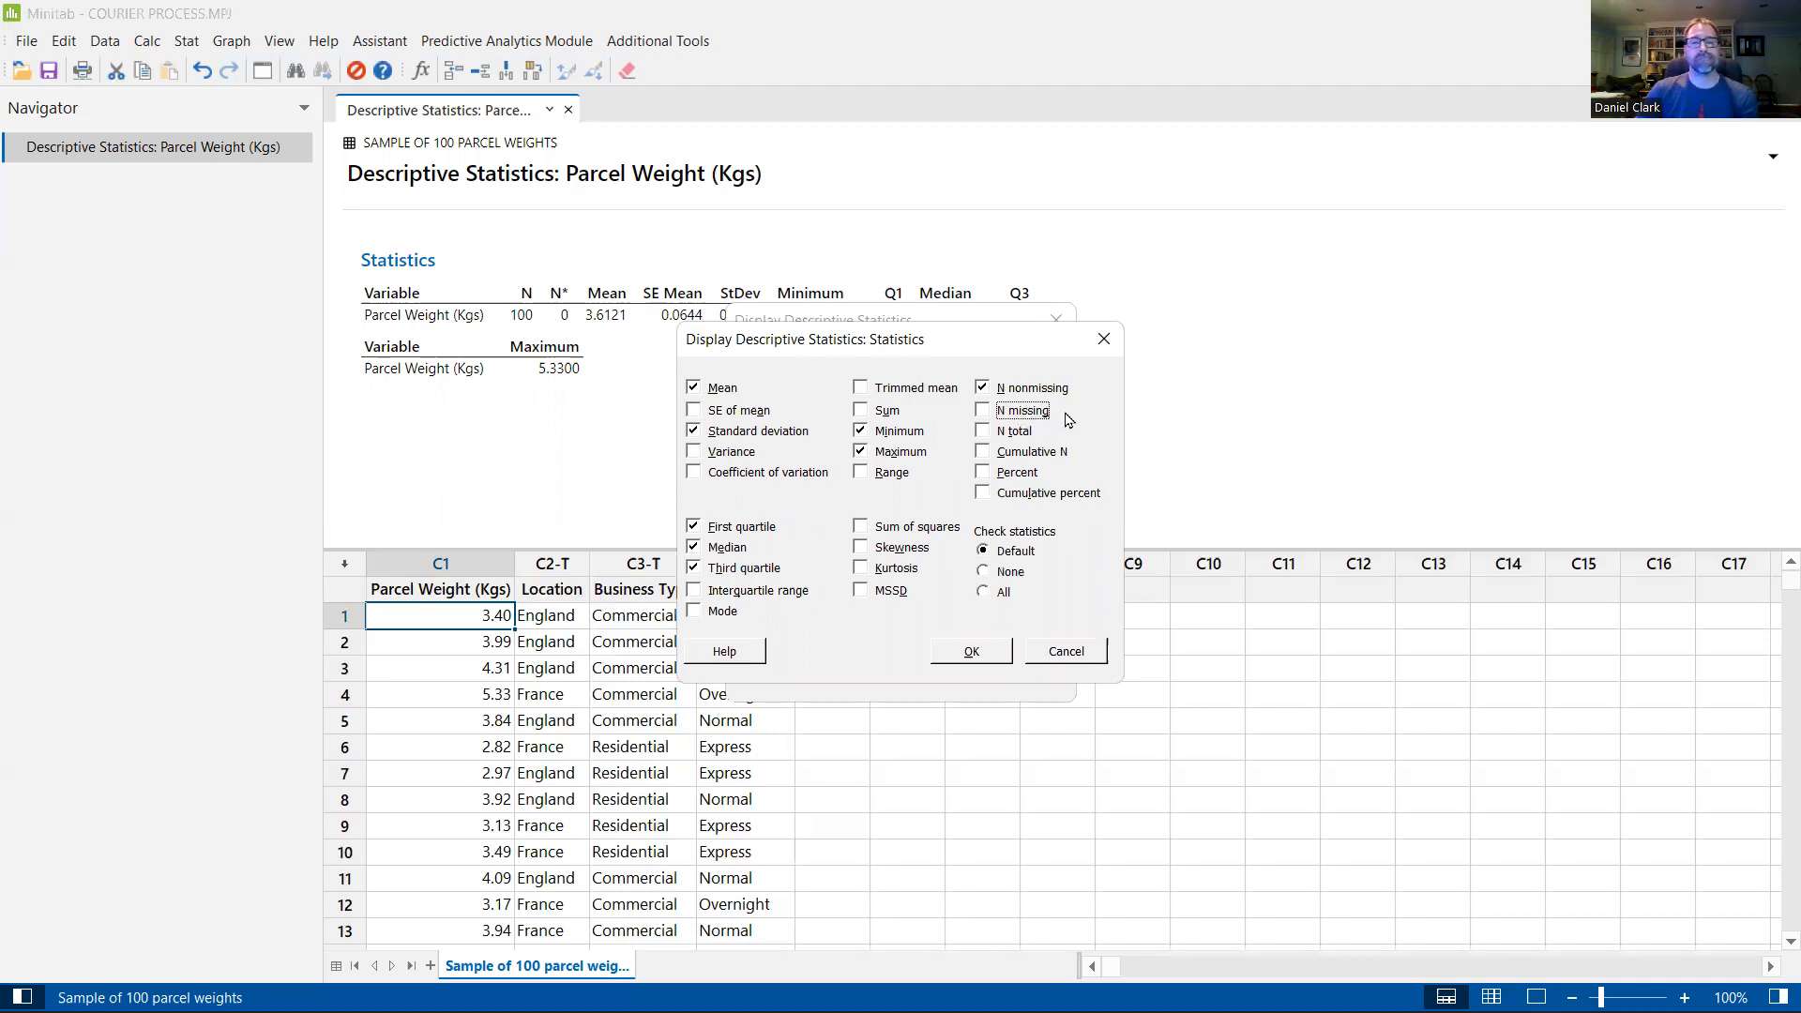
pyautogui.click(860, 474)
pyautogui.click(976, 658)
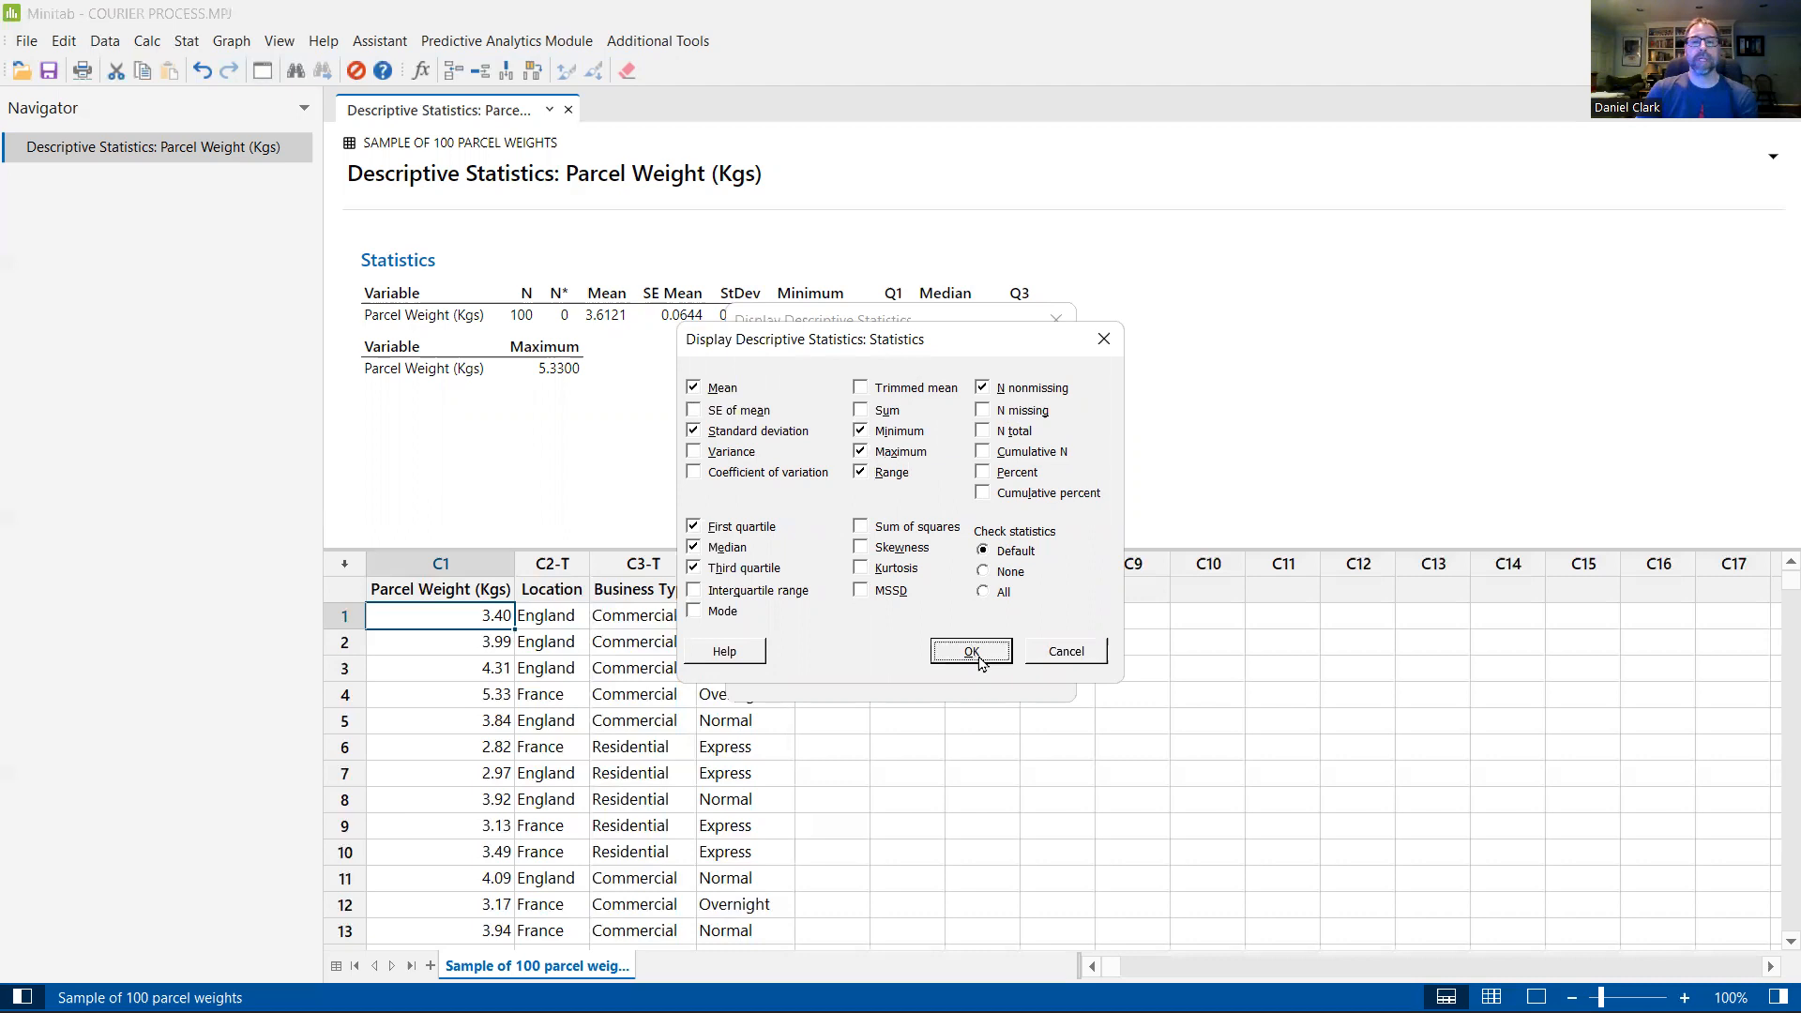
pyautogui.click(956, 669)
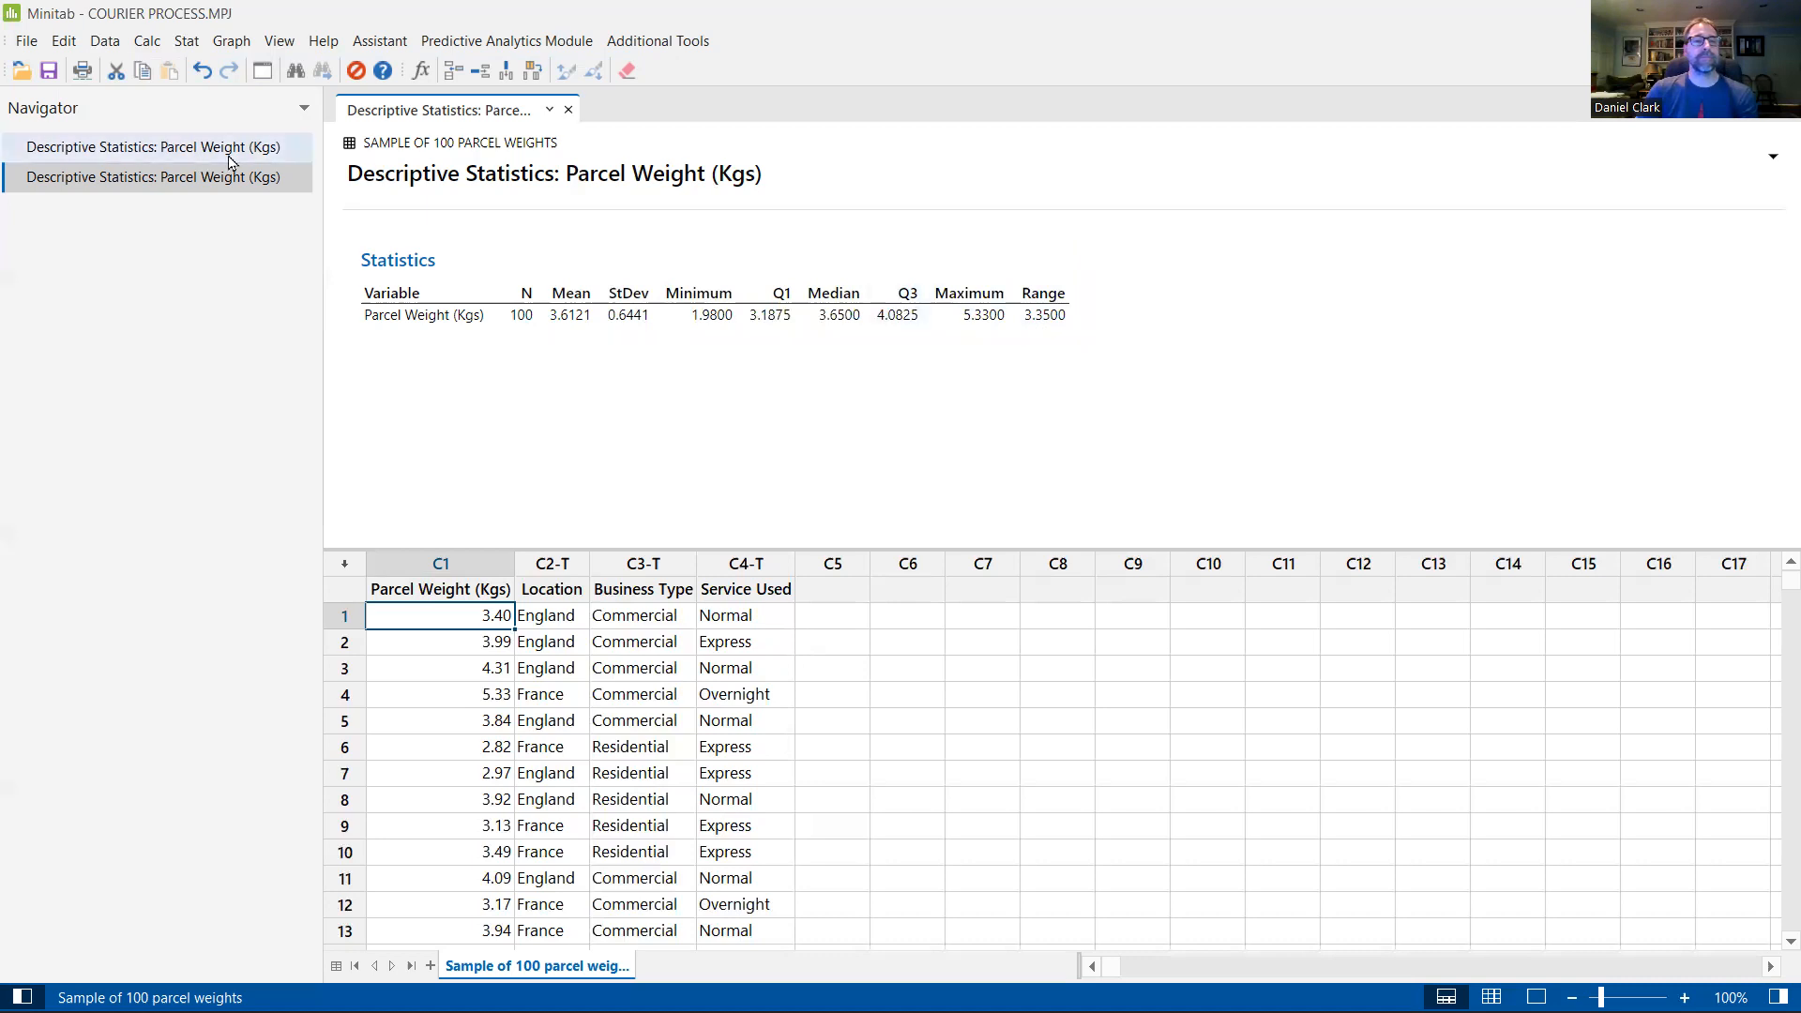
# Step: Append "(includes range)" to the title of the second descriptive statistics output and widen the Navigator to fit the full title
pyautogui.click(181, 148)
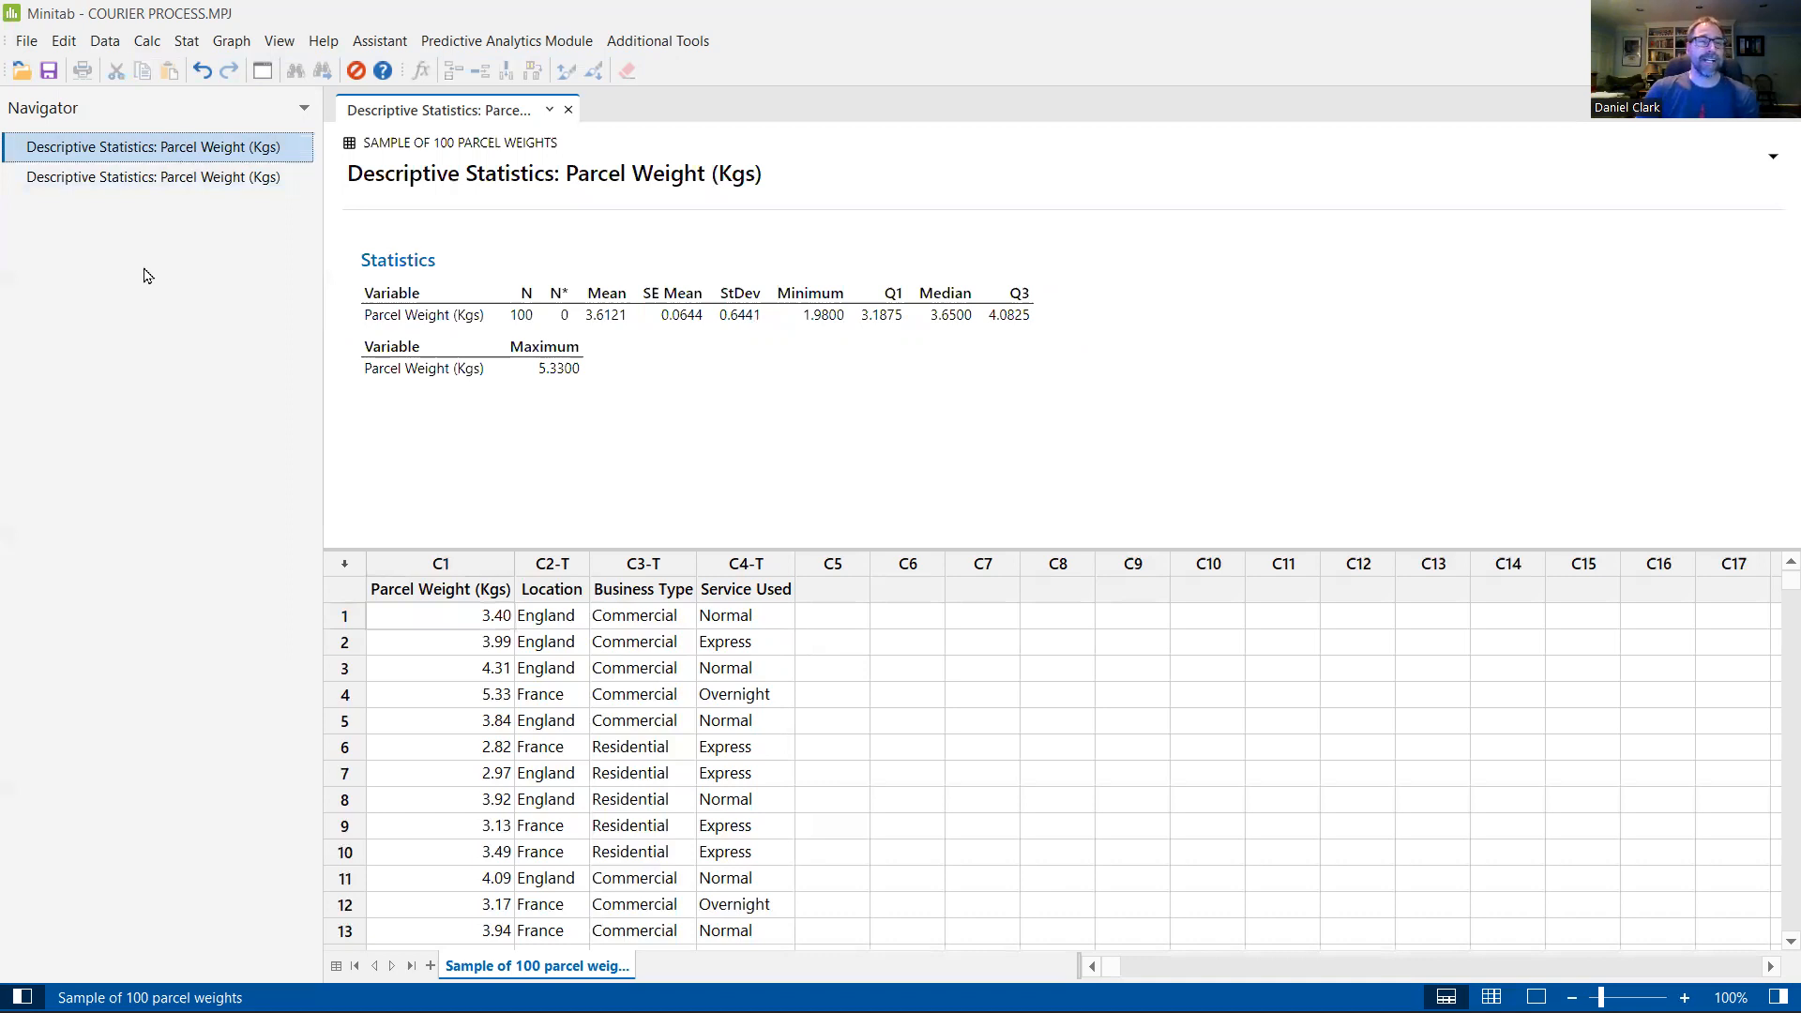
pyautogui.click(201, 178)
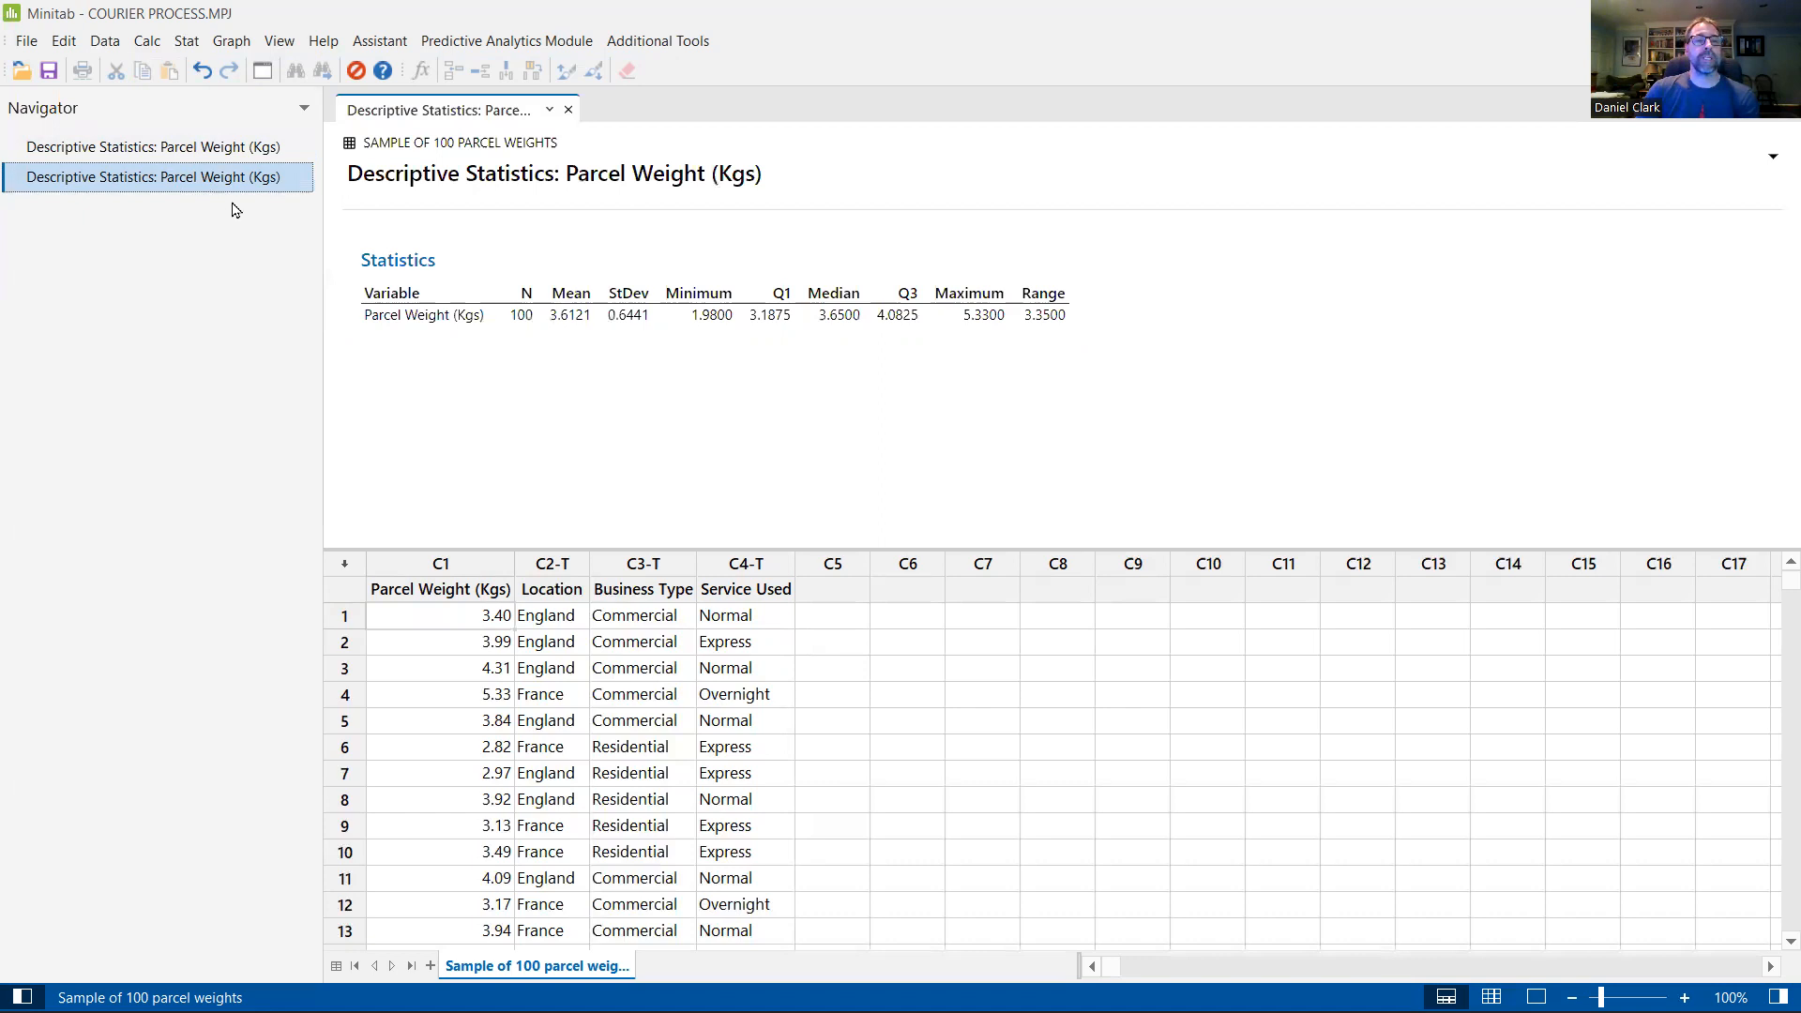
pyautogui.click(765, 176)
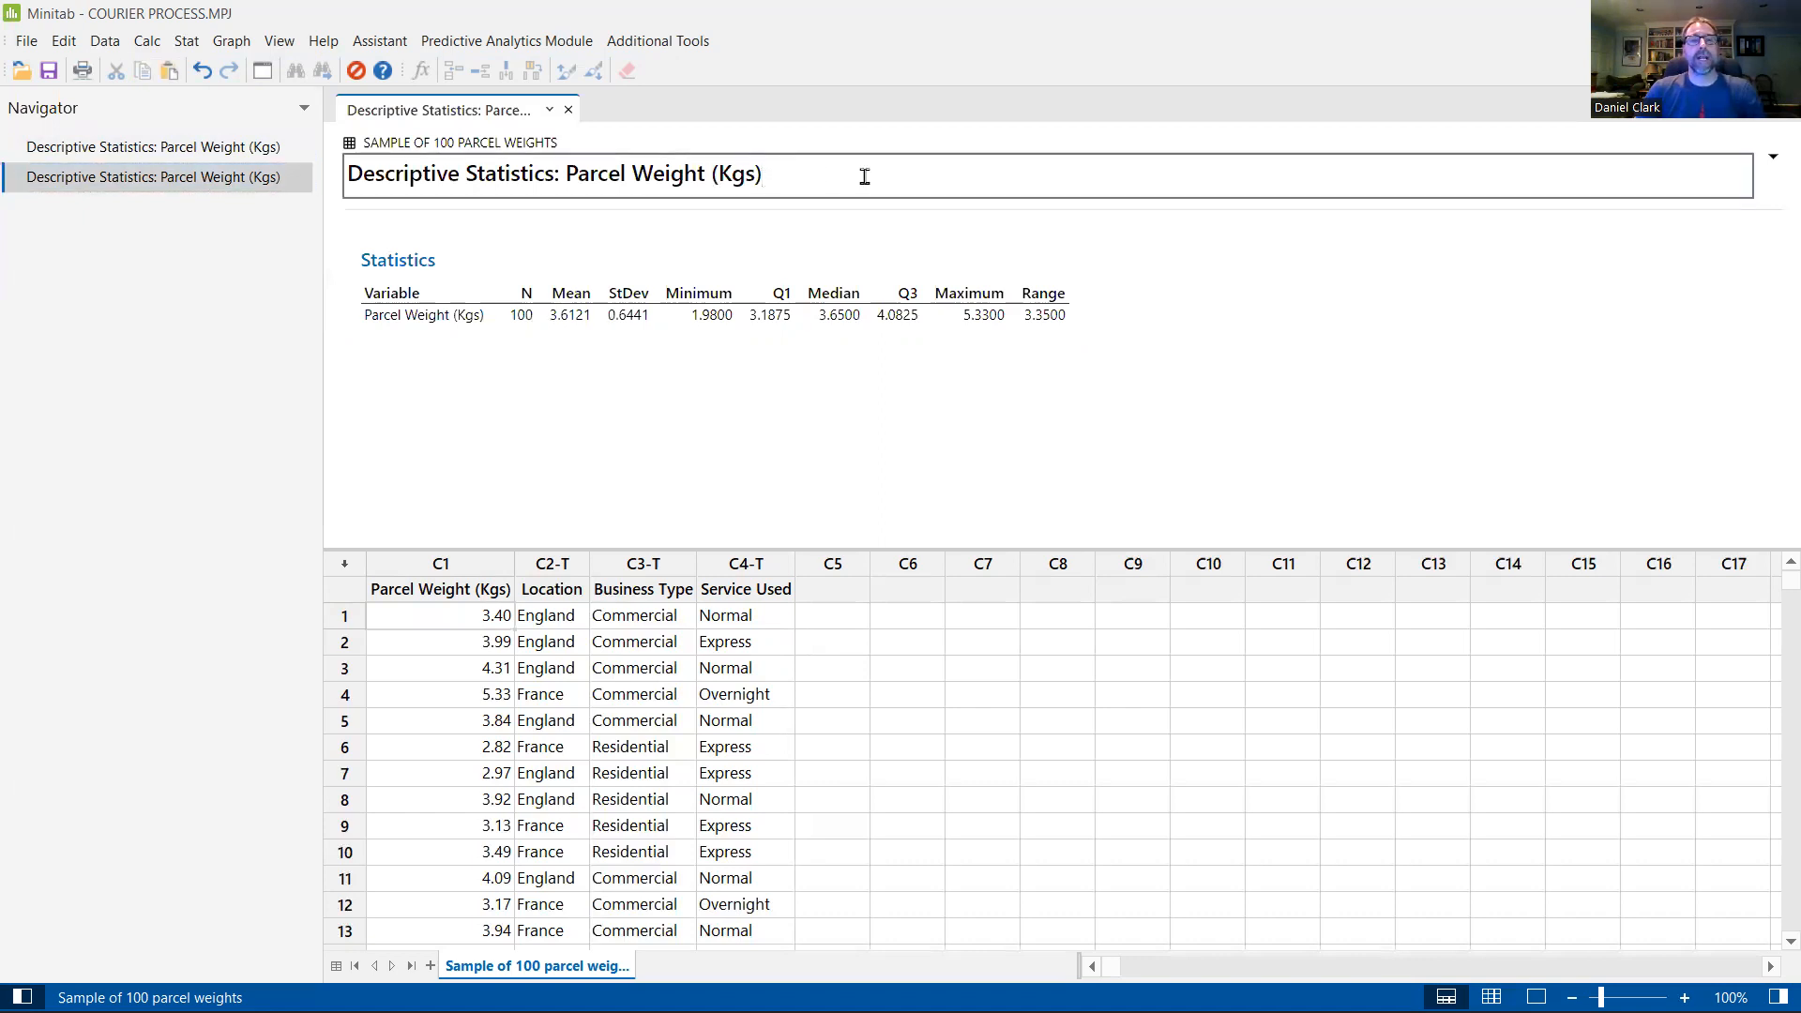
pyautogui.write('(in')
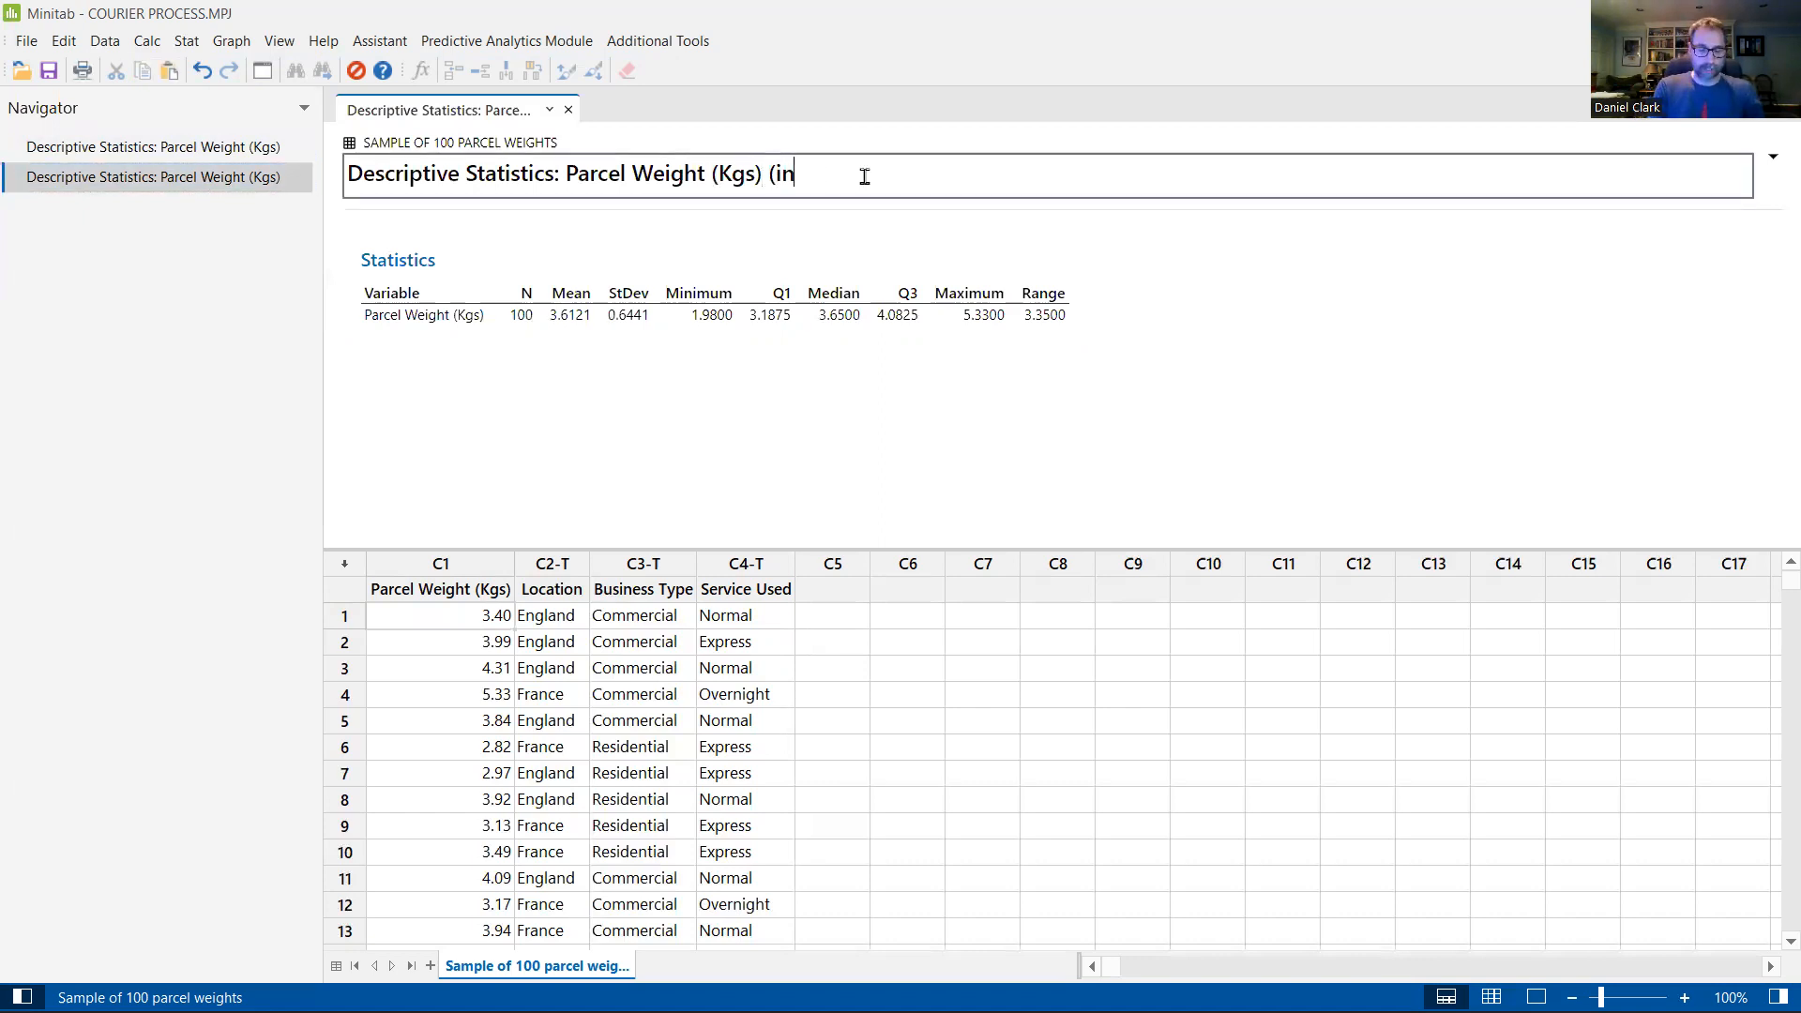
pyautogui.write('cludes')
pyautogui.write(' ranges)')
pyautogui.press('BackSpace')
pyautogui.press('BackSpace')
pyautogui.press('Return')
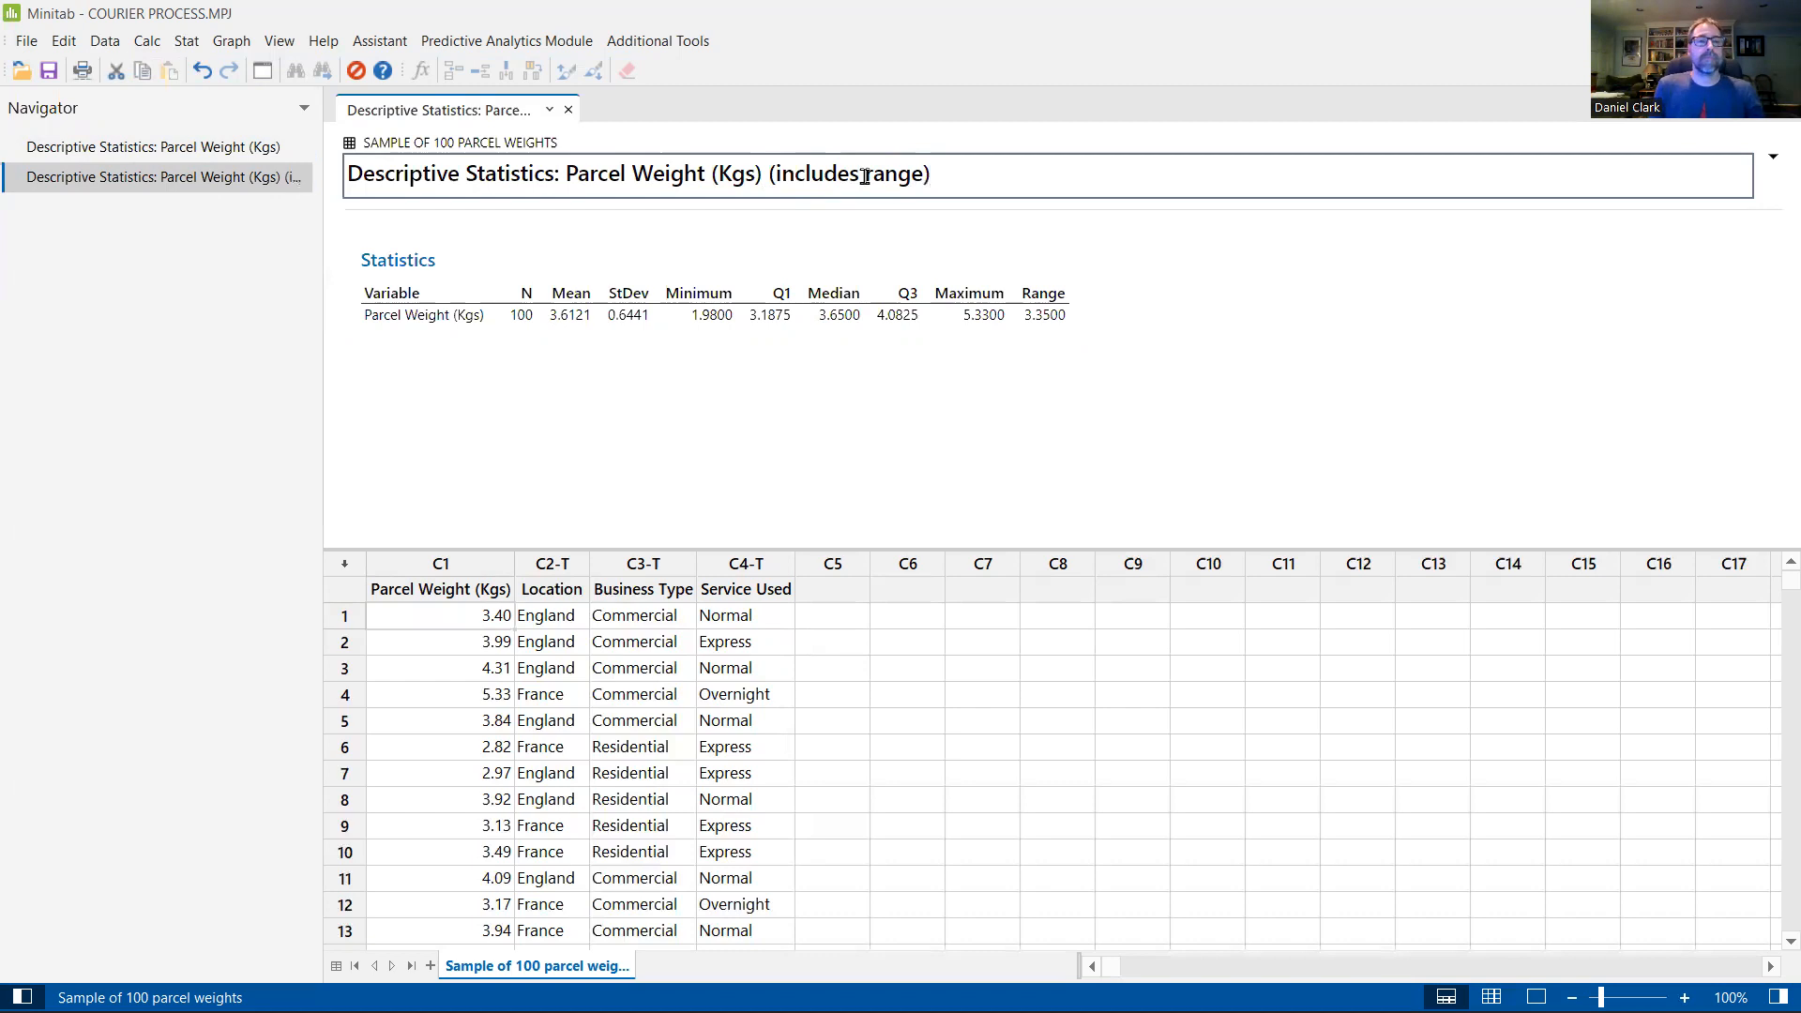
pyautogui.moveTo(320, 183); pyautogui.dragTo(445, 188)
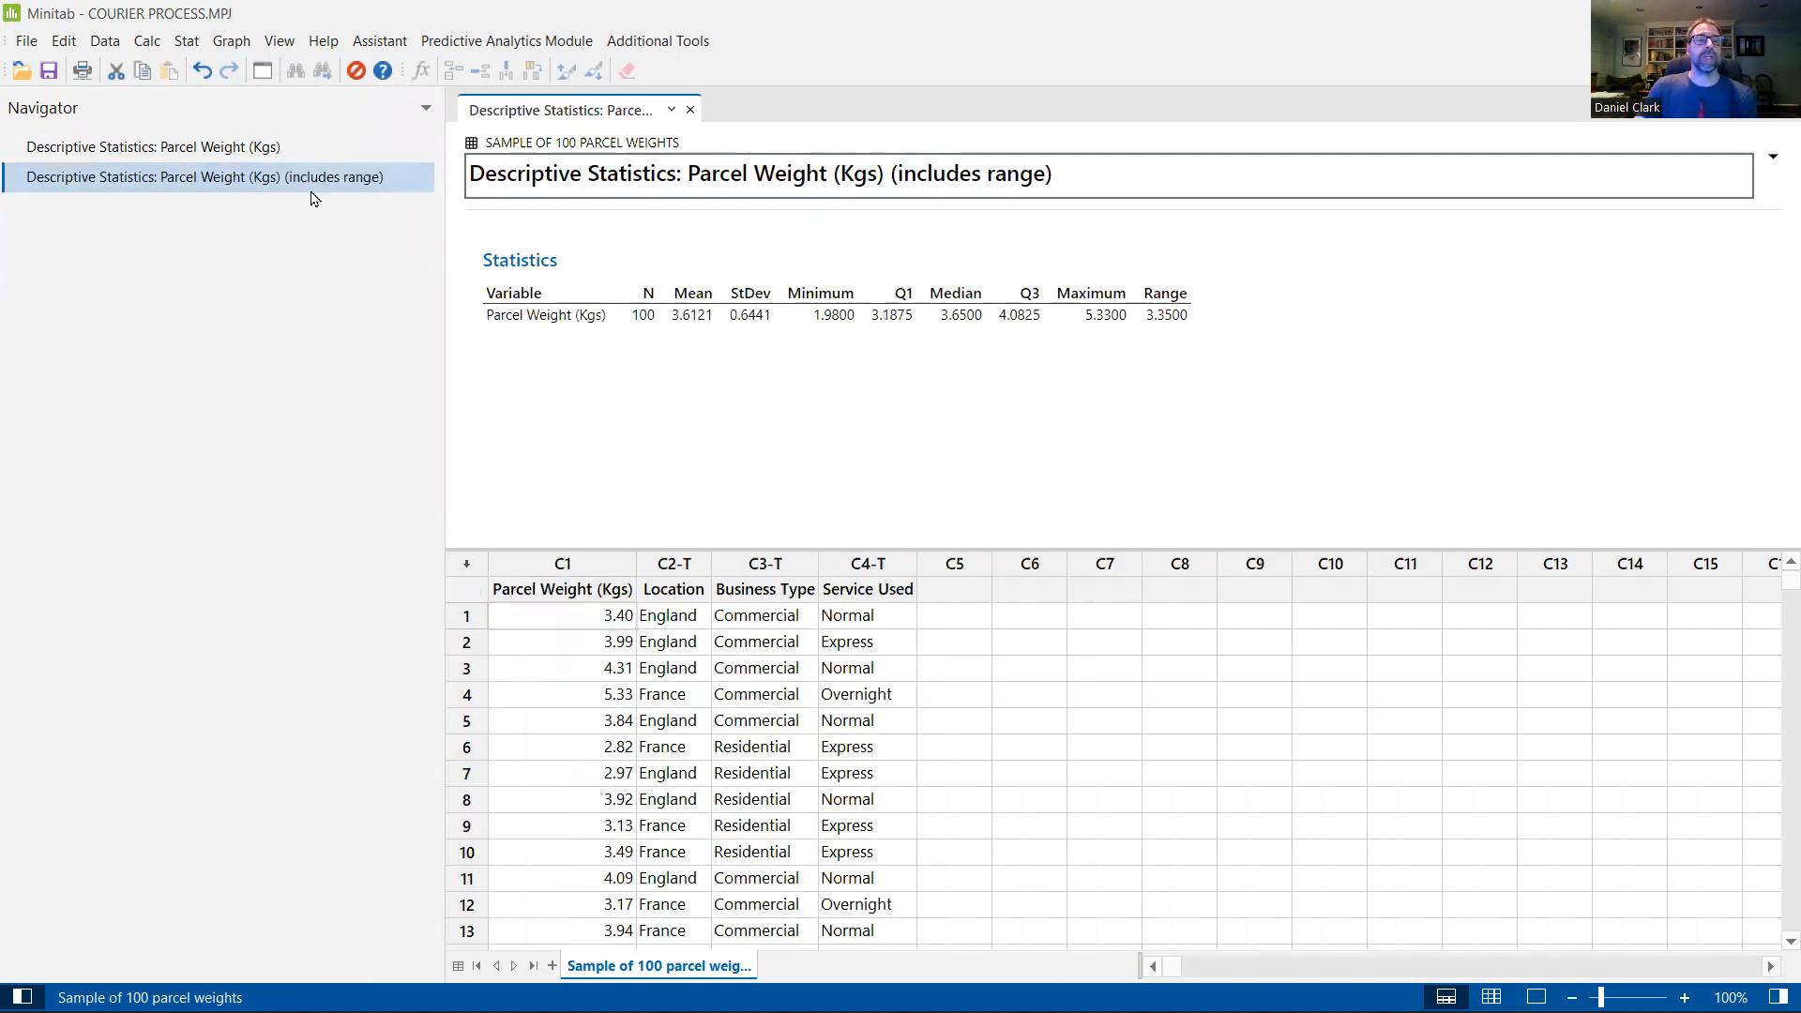
# Step: Compare the two outputs and delete the original Descriptive Statistics: Parcel Weight (Kgs) output that lacks the range
pyautogui.click(233, 148)
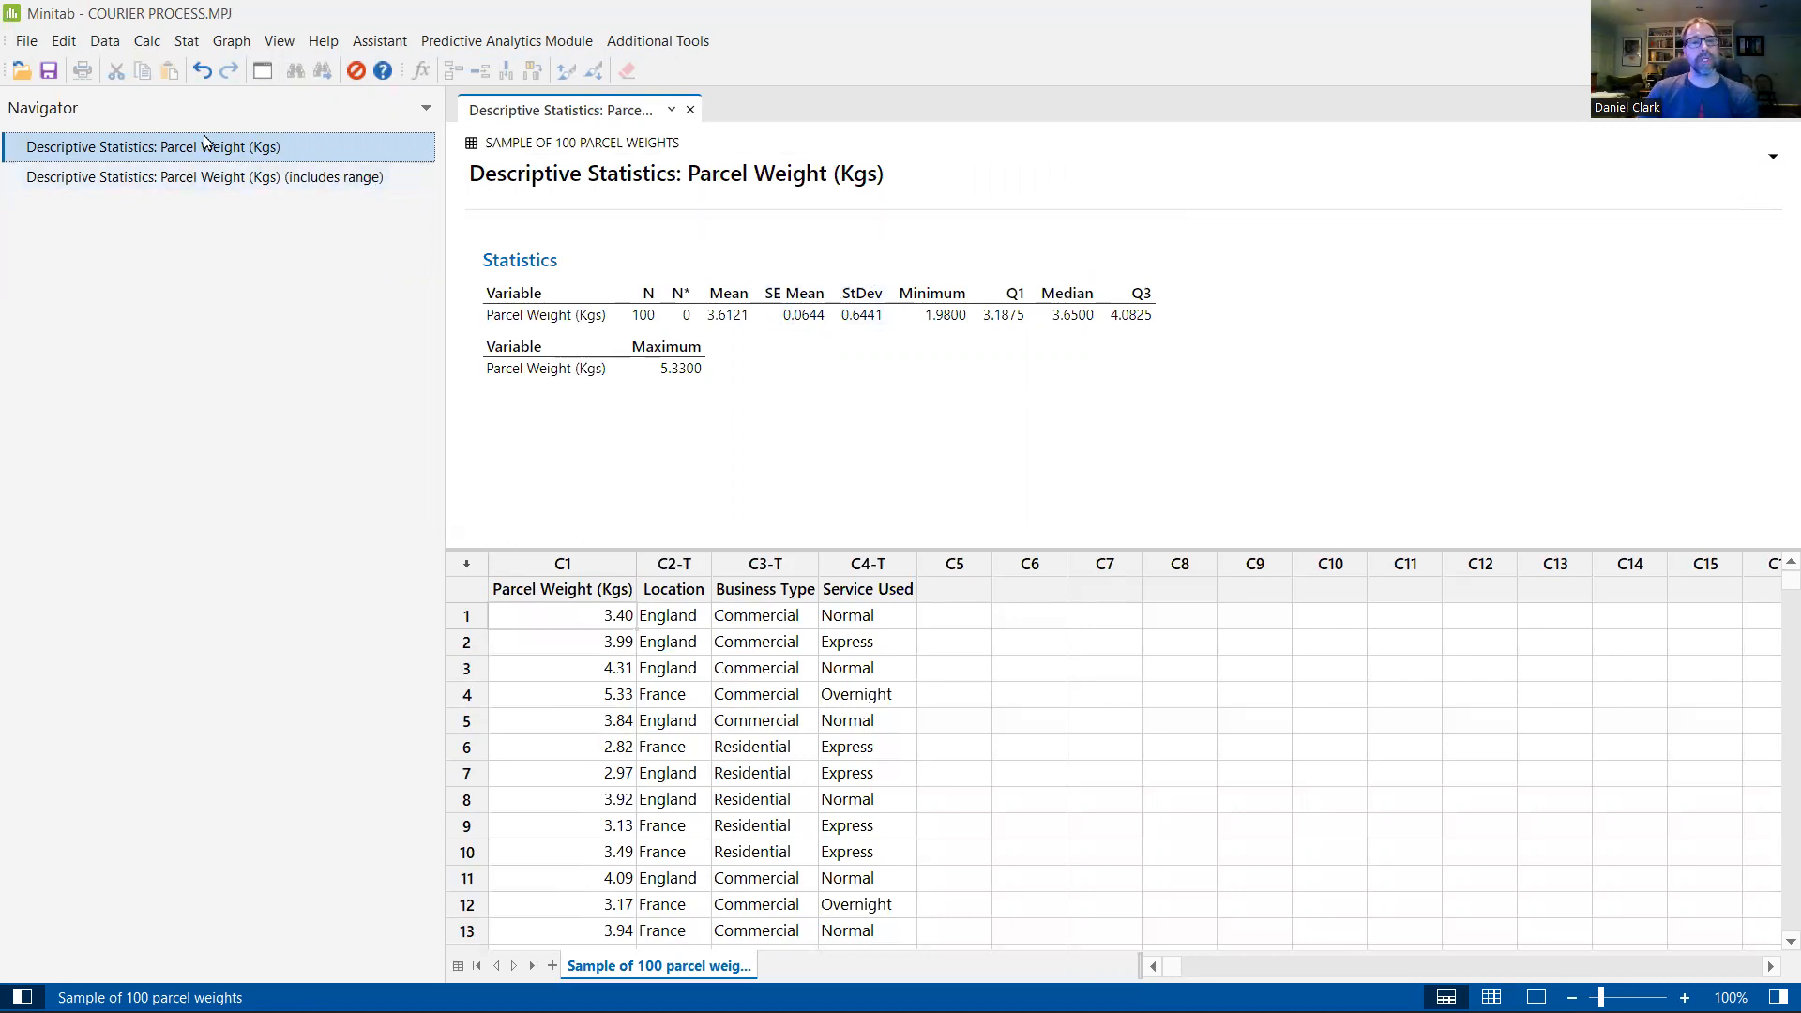
pyautogui.click(234, 189)
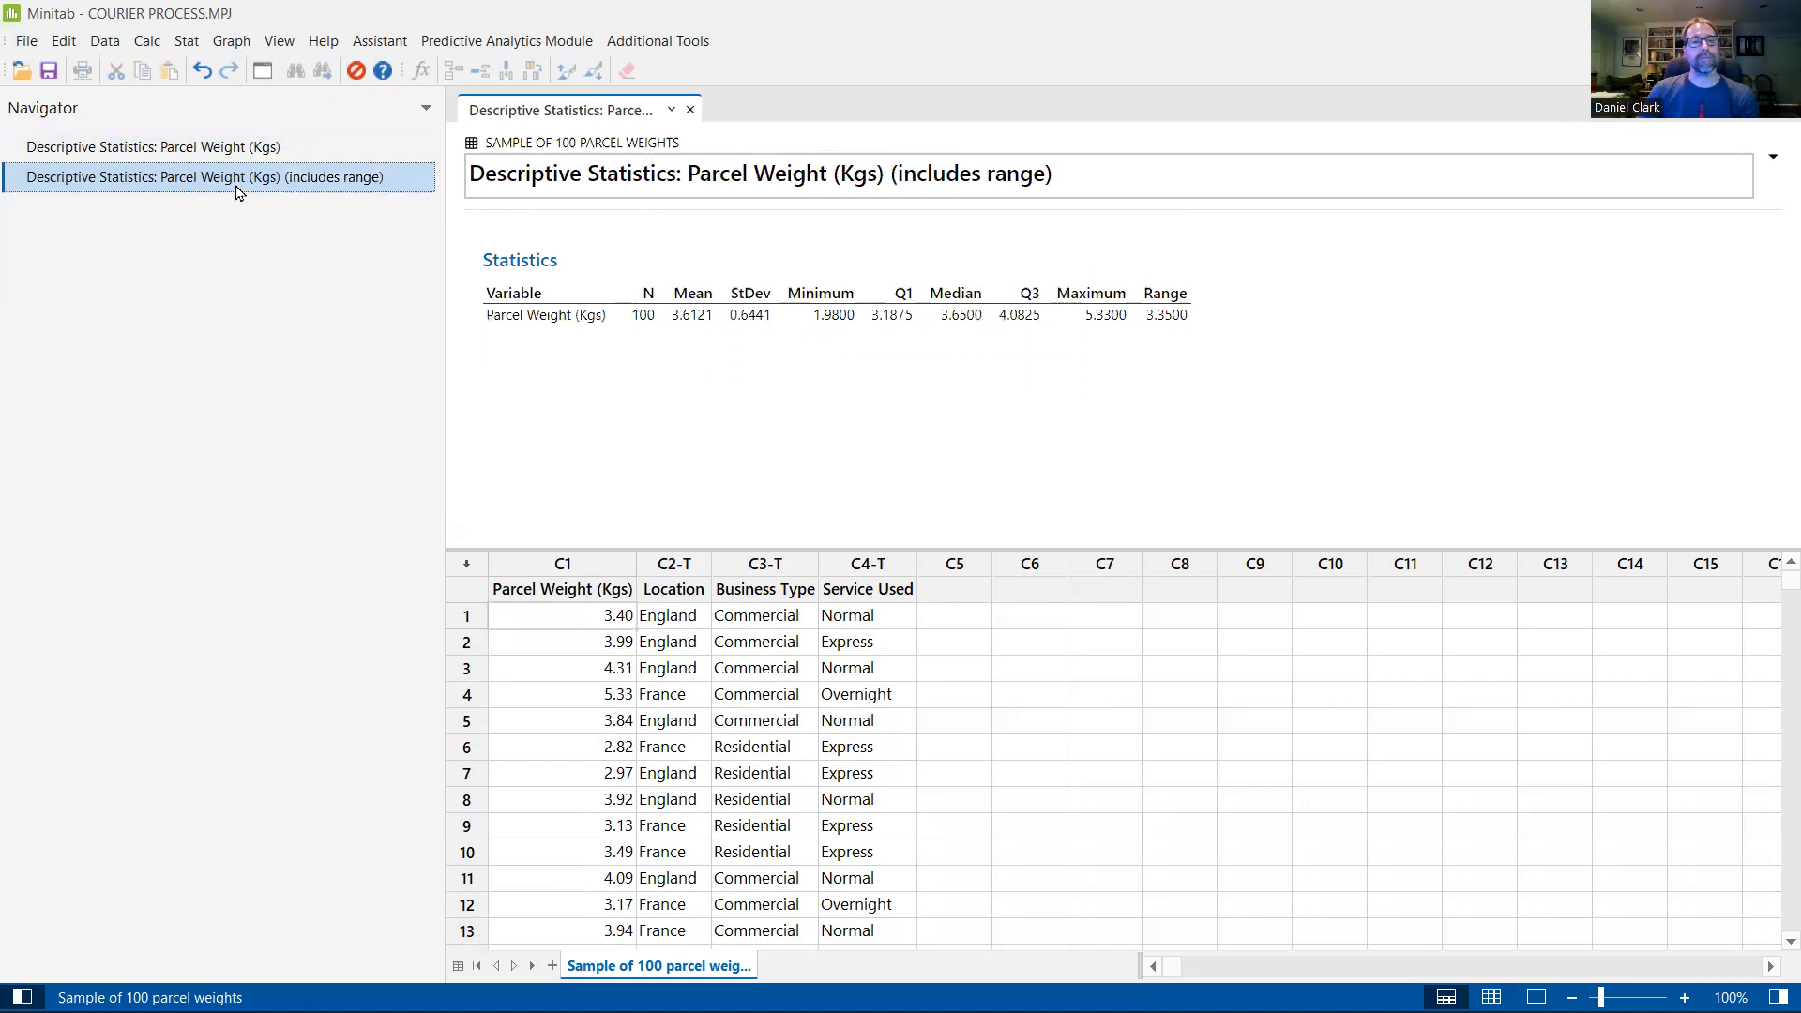
pyautogui.click(245, 155)
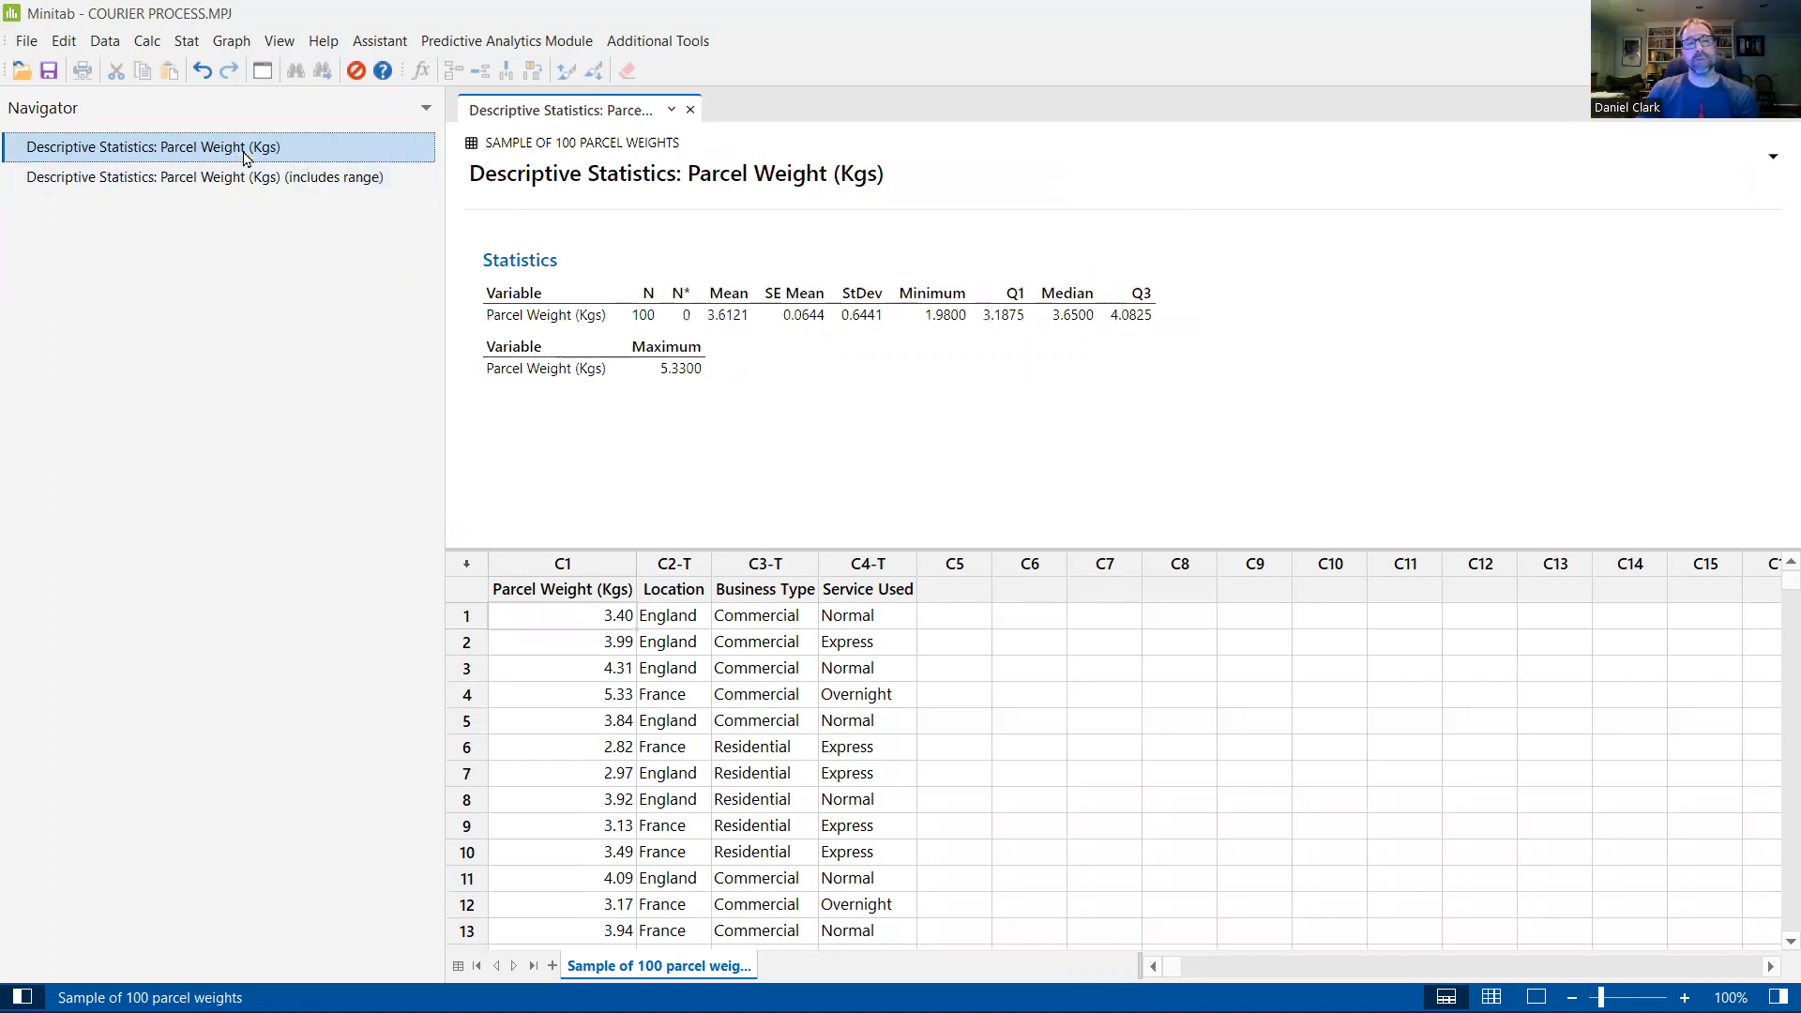
pyautogui.rightClick(245, 154)
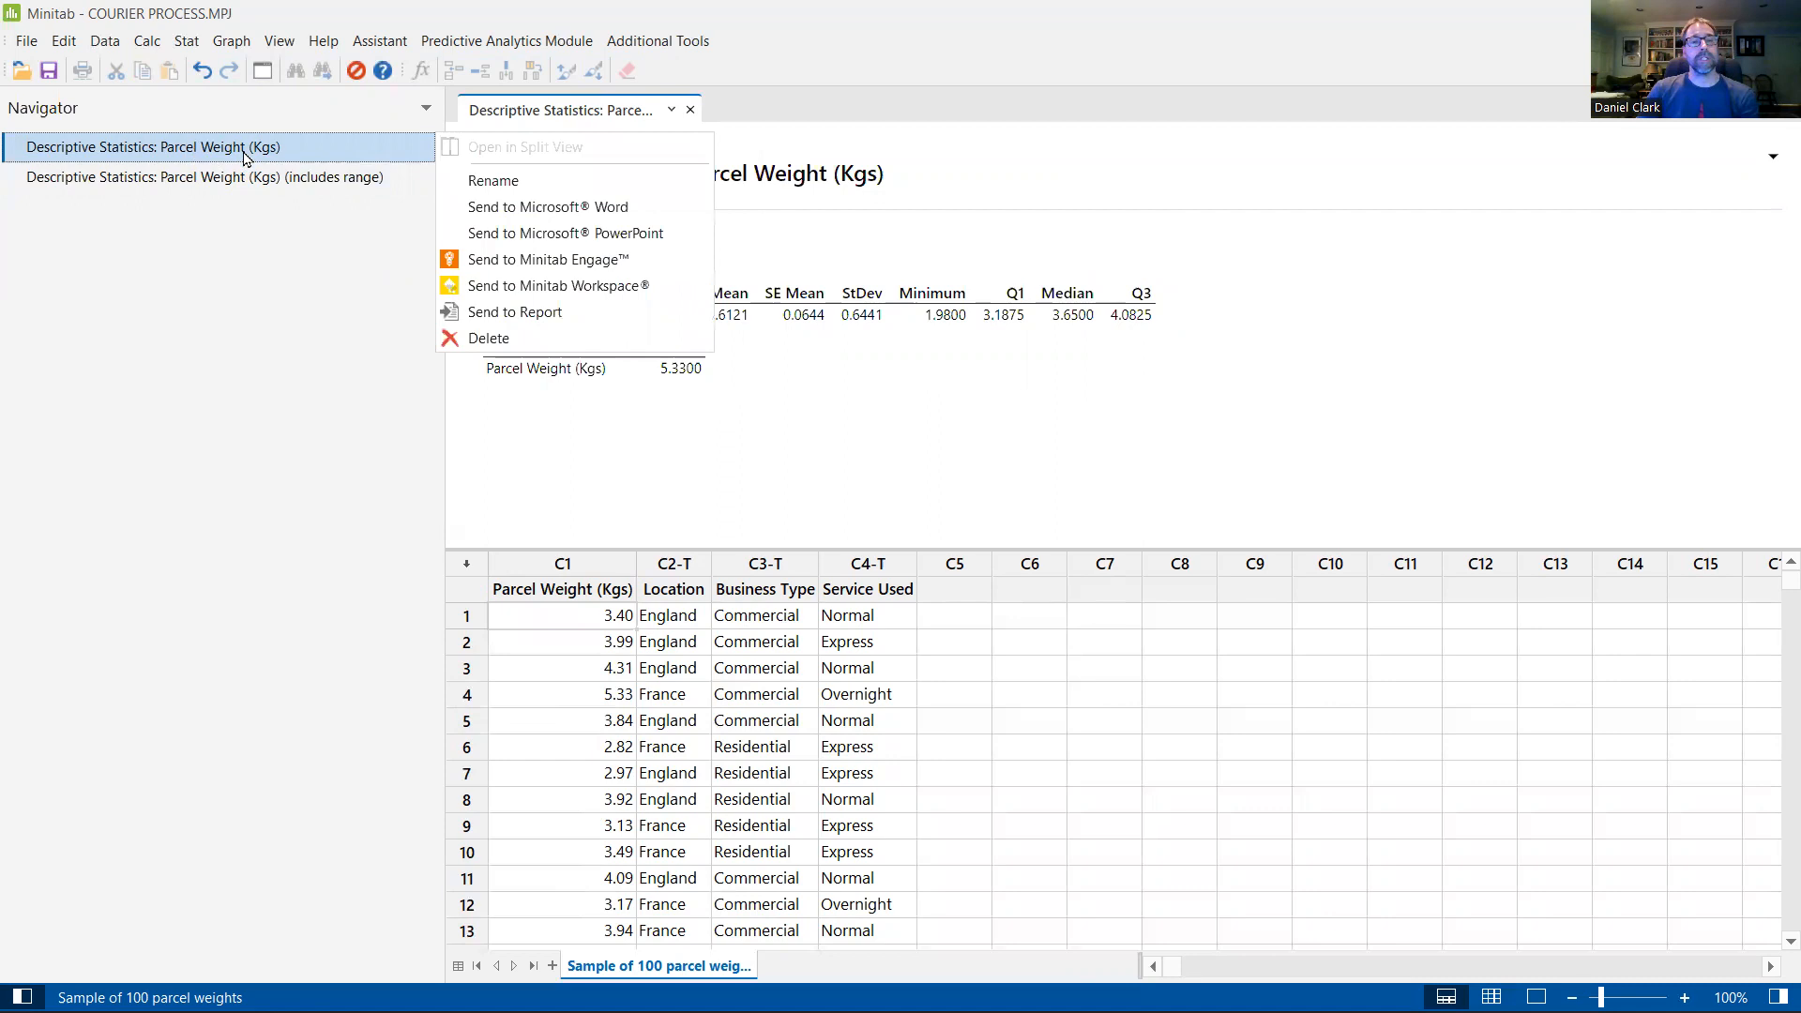
pyautogui.click(489, 337)
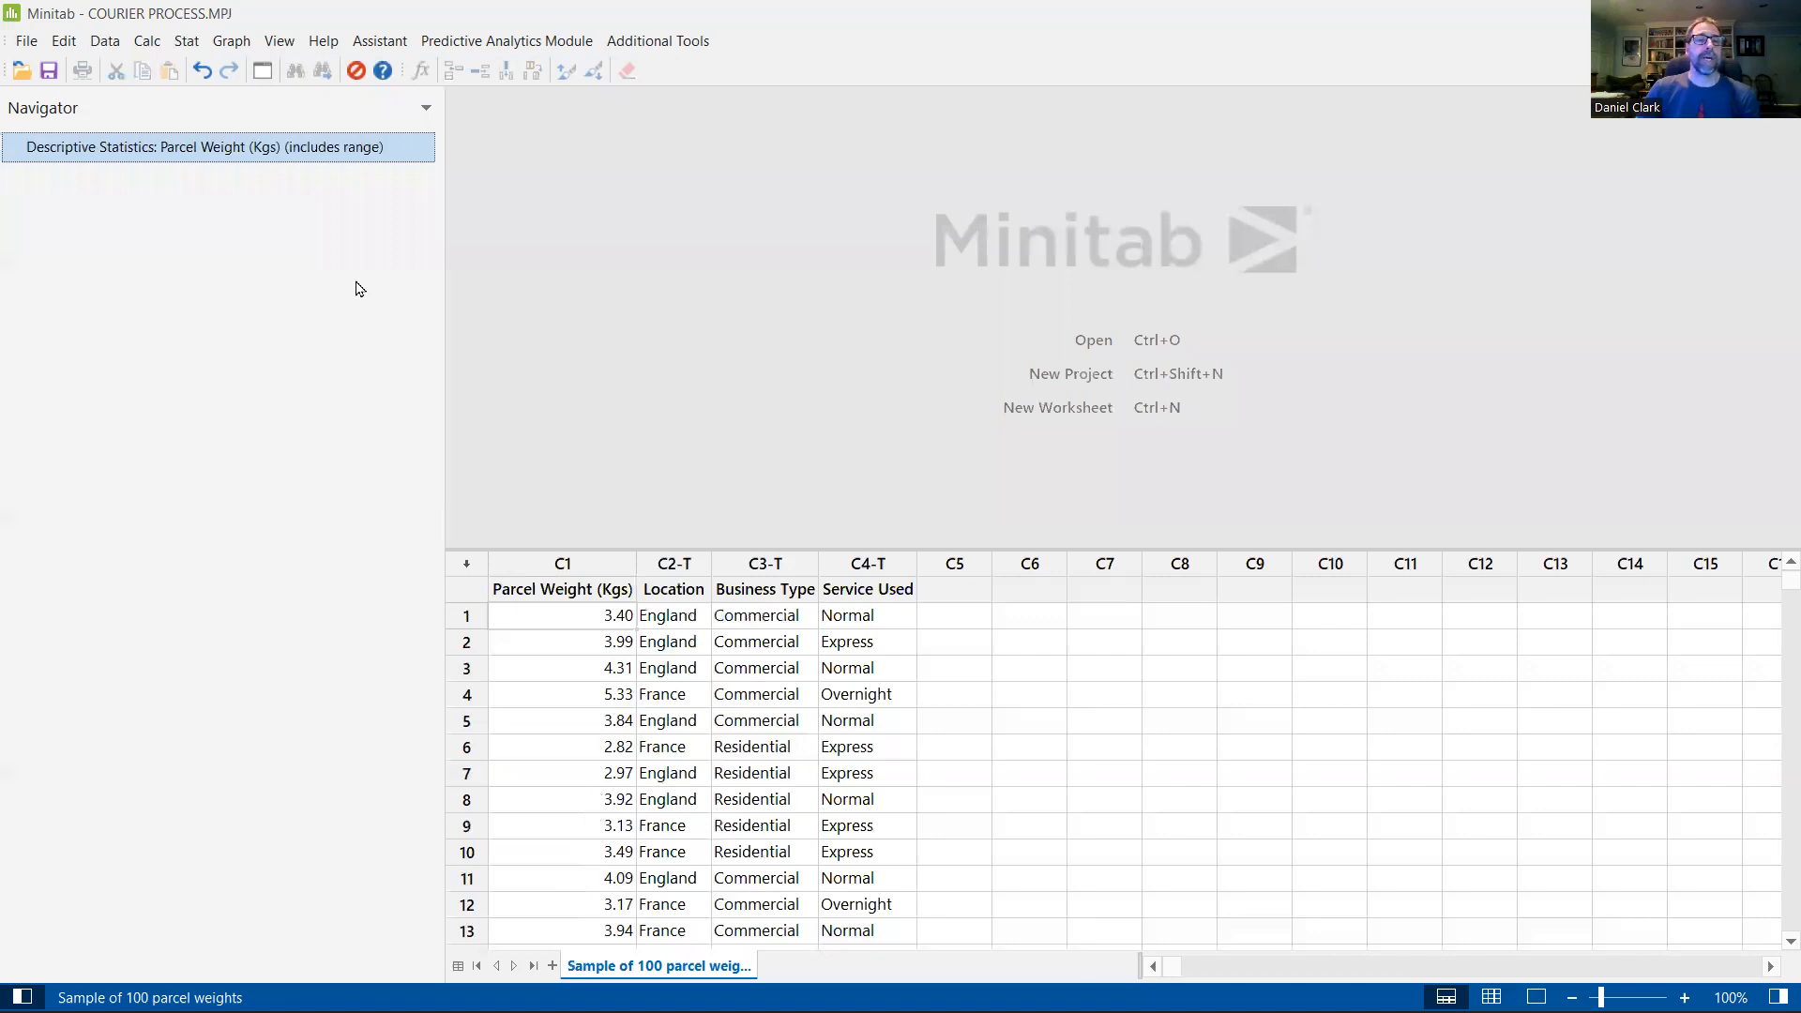
# Step: Display descriptive statistics for Parcel Weight (Kgs) grouped by Business Type, keeping the same selection of statistics
pyautogui.click(264, 74)
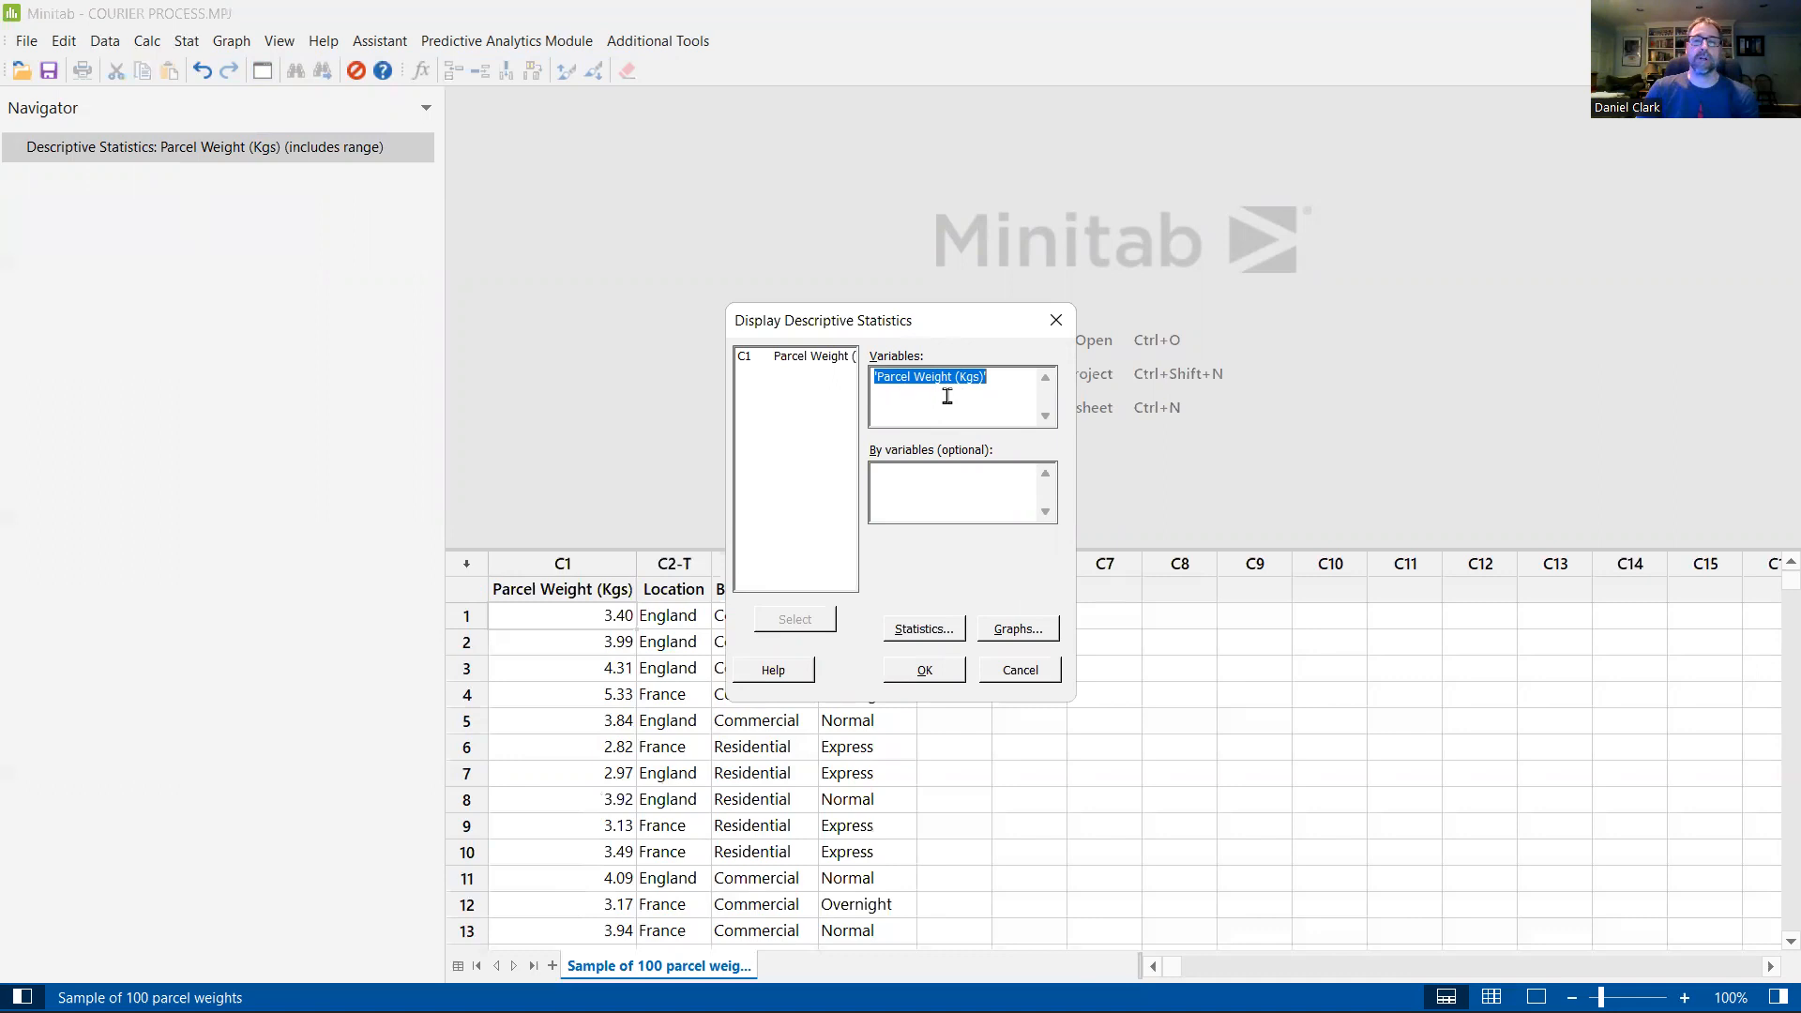
pyautogui.click(960, 485)
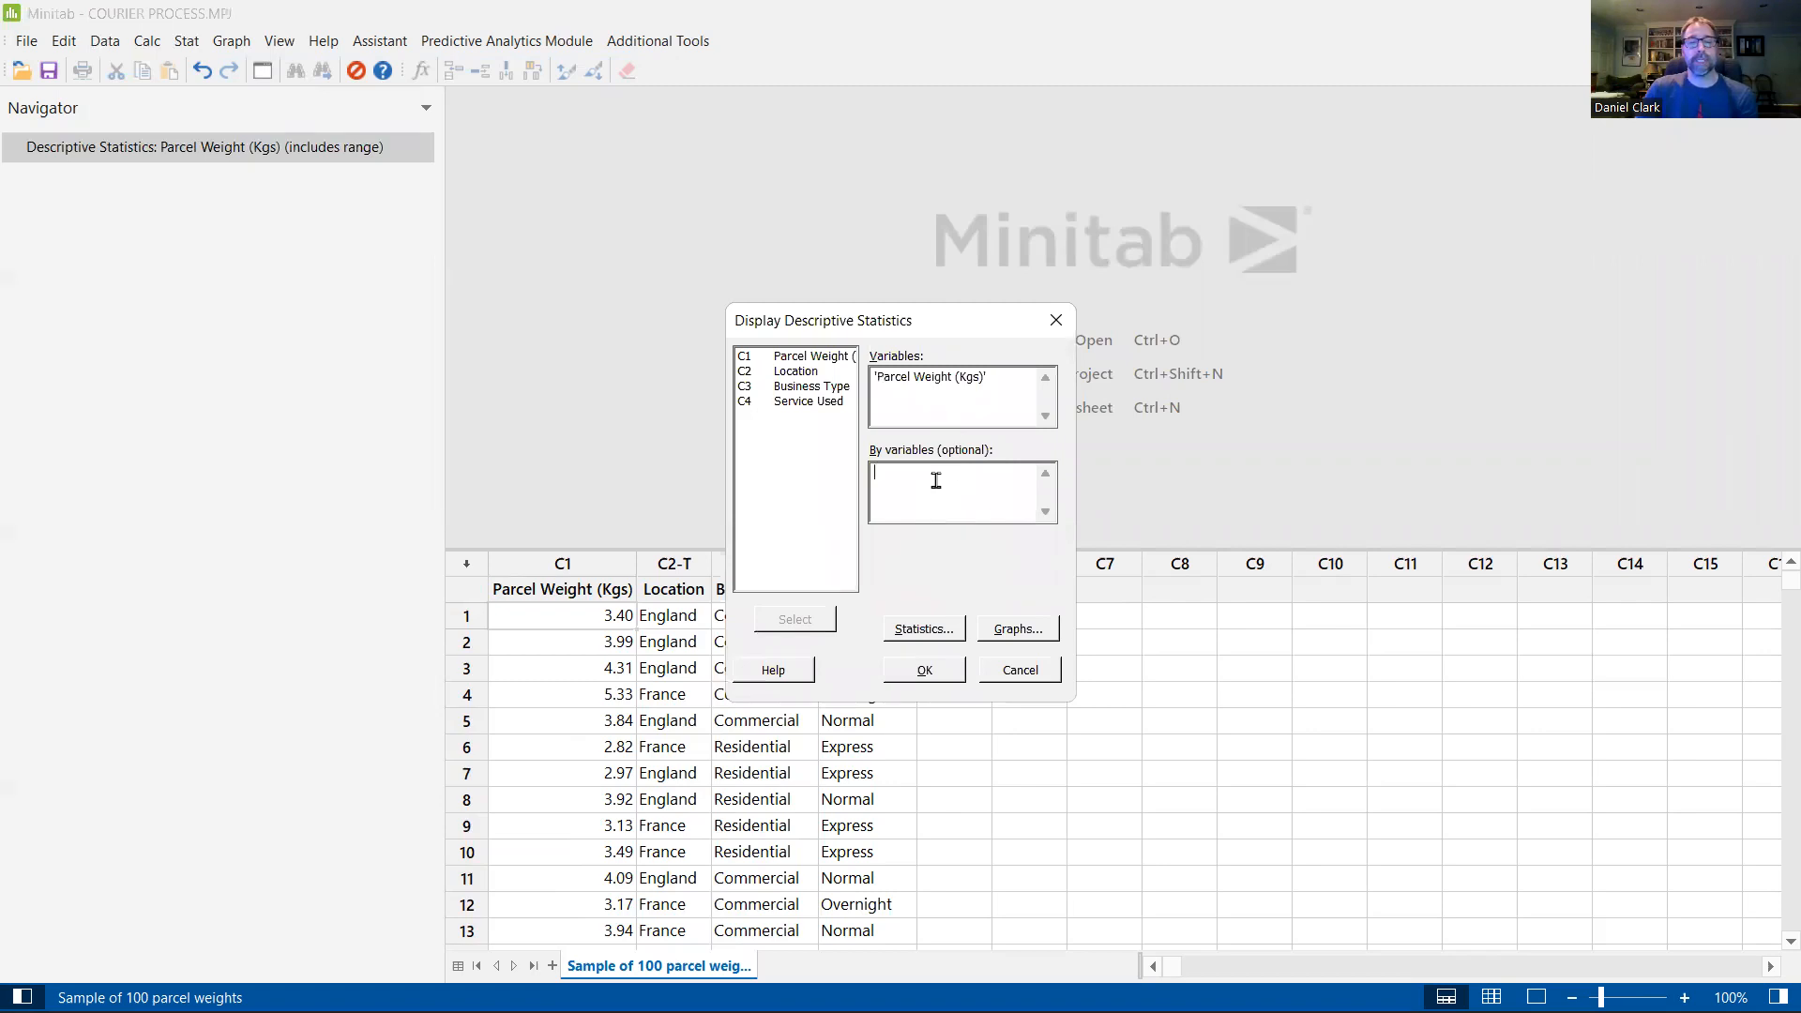
pyautogui.doubleClick(796, 387)
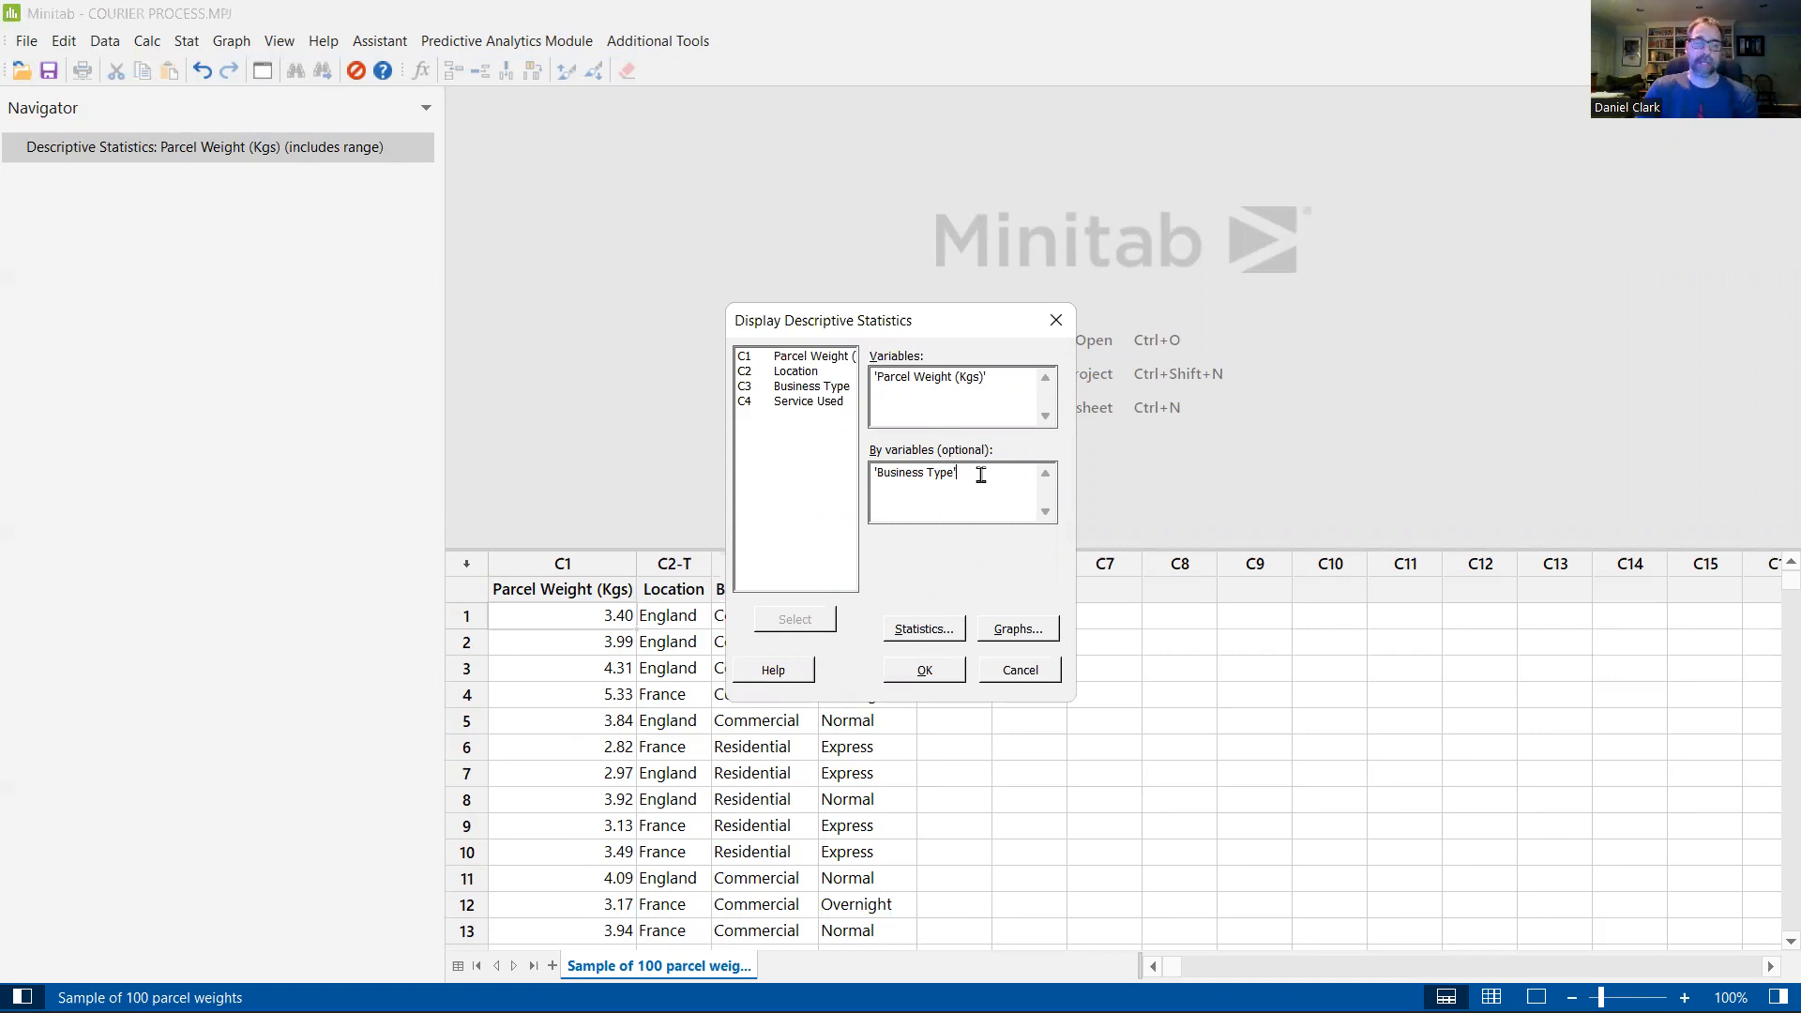
pyautogui.click(924, 628)
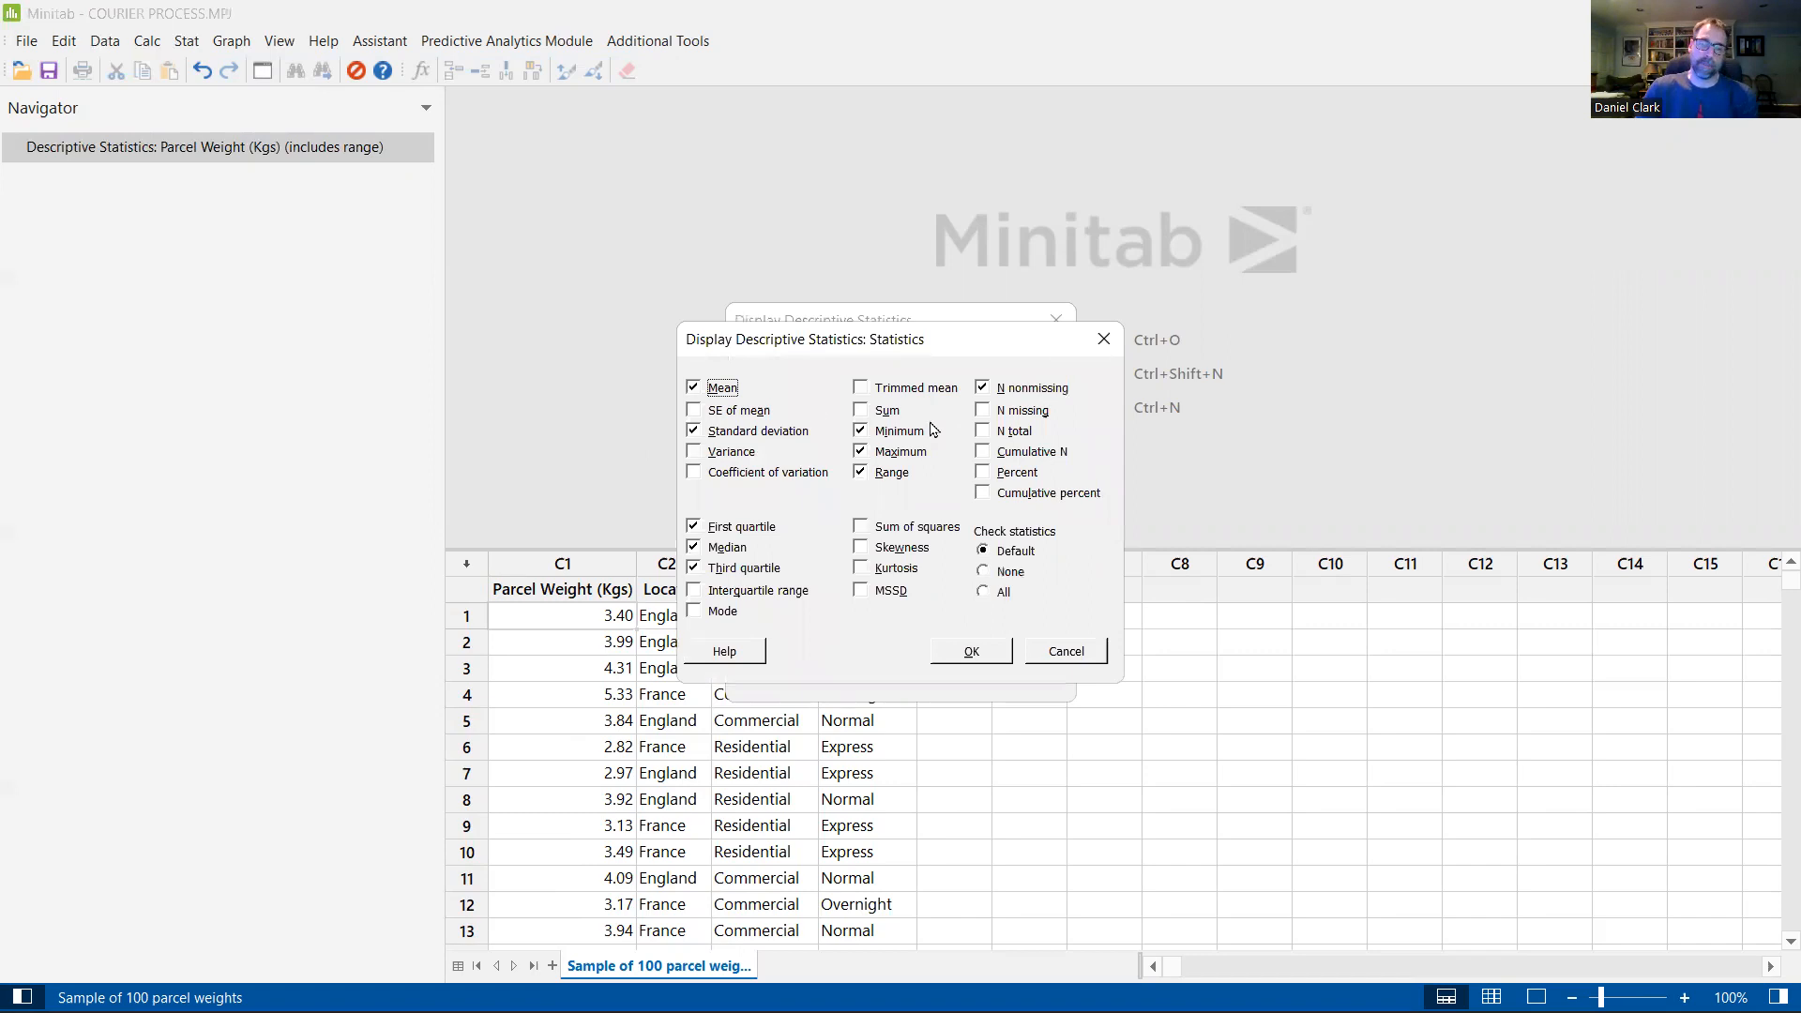
pyautogui.click(966, 651)
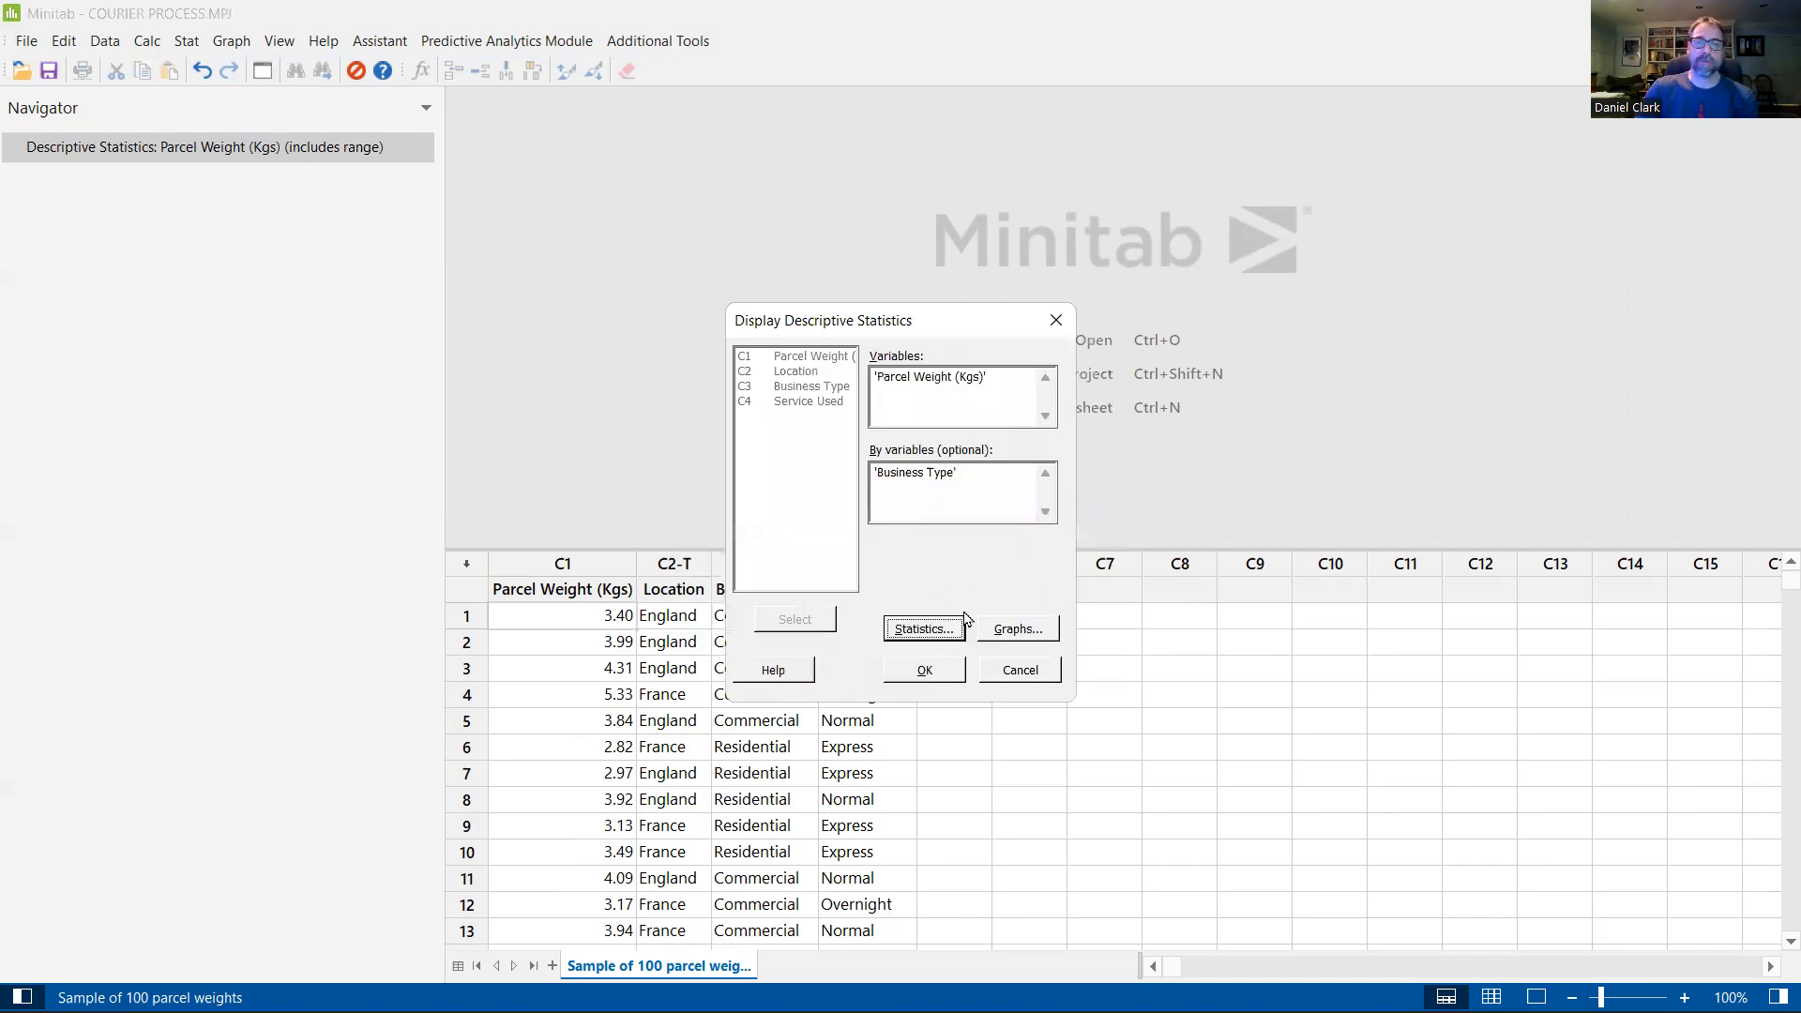
pyautogui.click(927, 669)
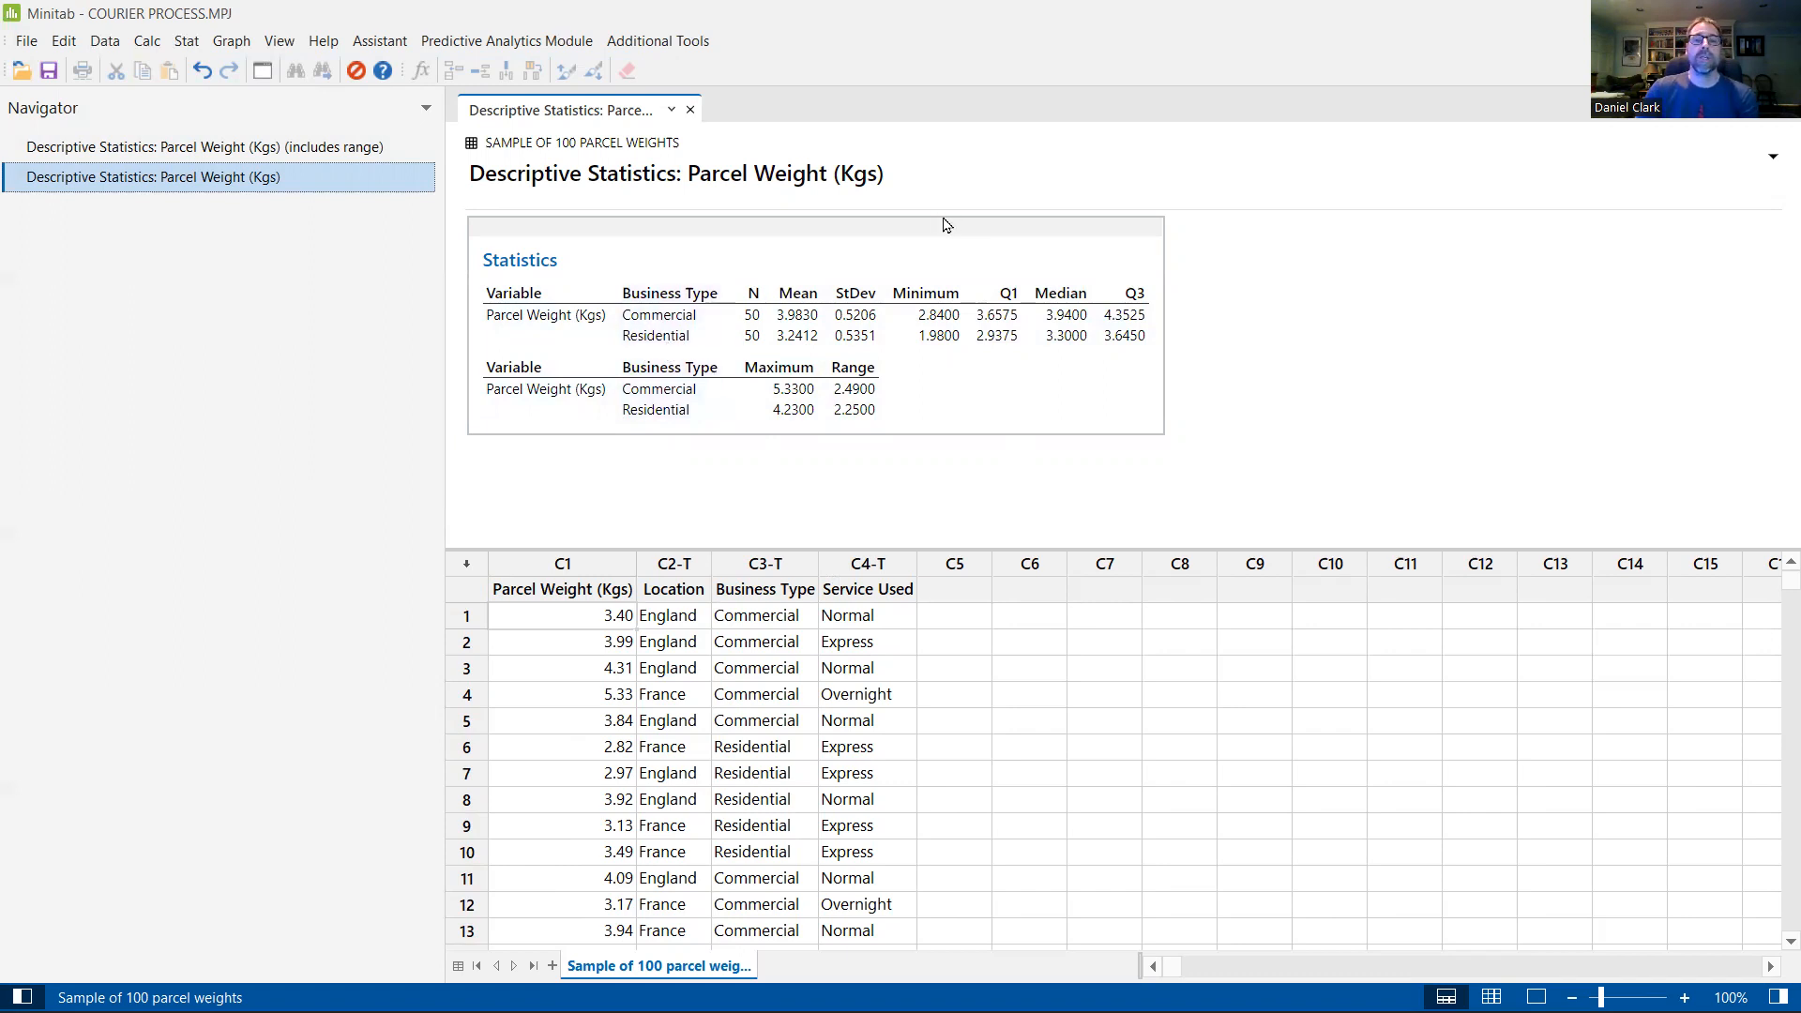
# Step: Append "(by business type)" to the title of the grouped descriptive statistics output
pyautogui.click(906, 173)
pyautogui.rightClick(914, 180)
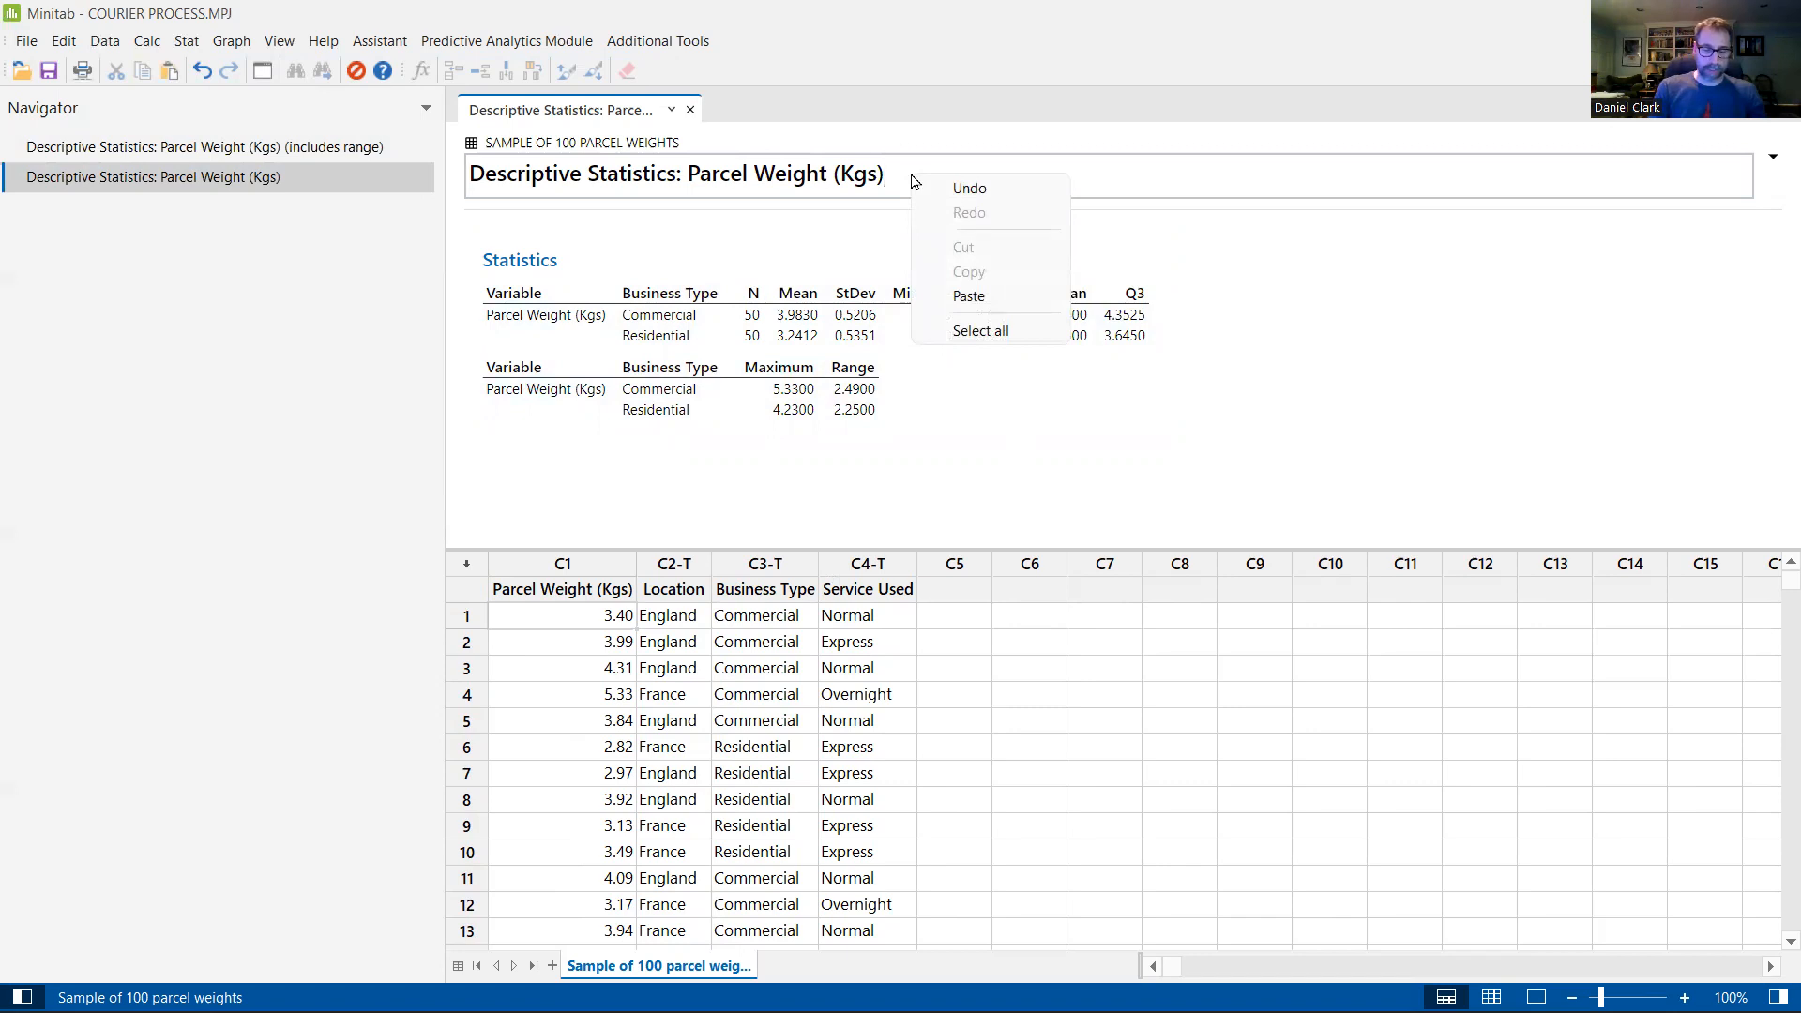
pyautogui.click(911, 173)
pyautogui.write('asdfa')
pyautogui.press('BackSpace')
pyautogui.press('BackSpace')
pyautogui.press('BackSpace')
pyautogui.press('BackSpace')
pyautogui.press('BackSpace')
pyautogui.press('BackSpace')
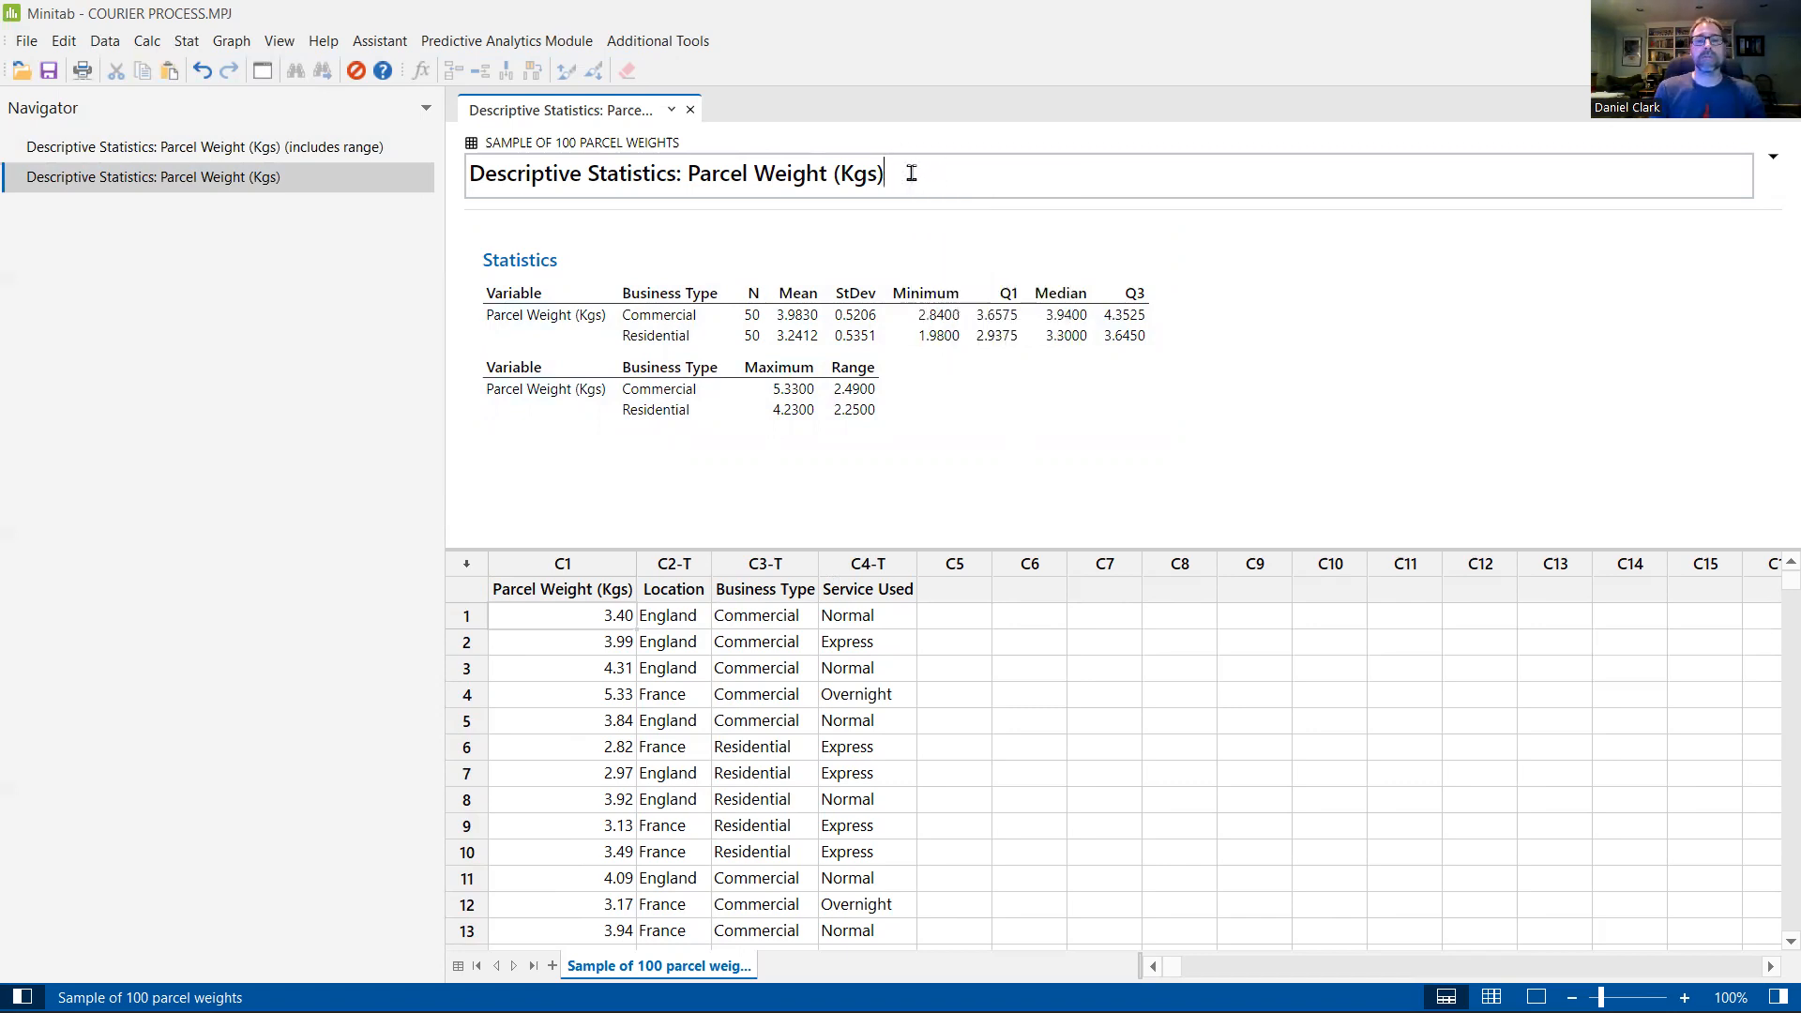
pyautogui.press('Menu')
pyautogui.press('Escape')
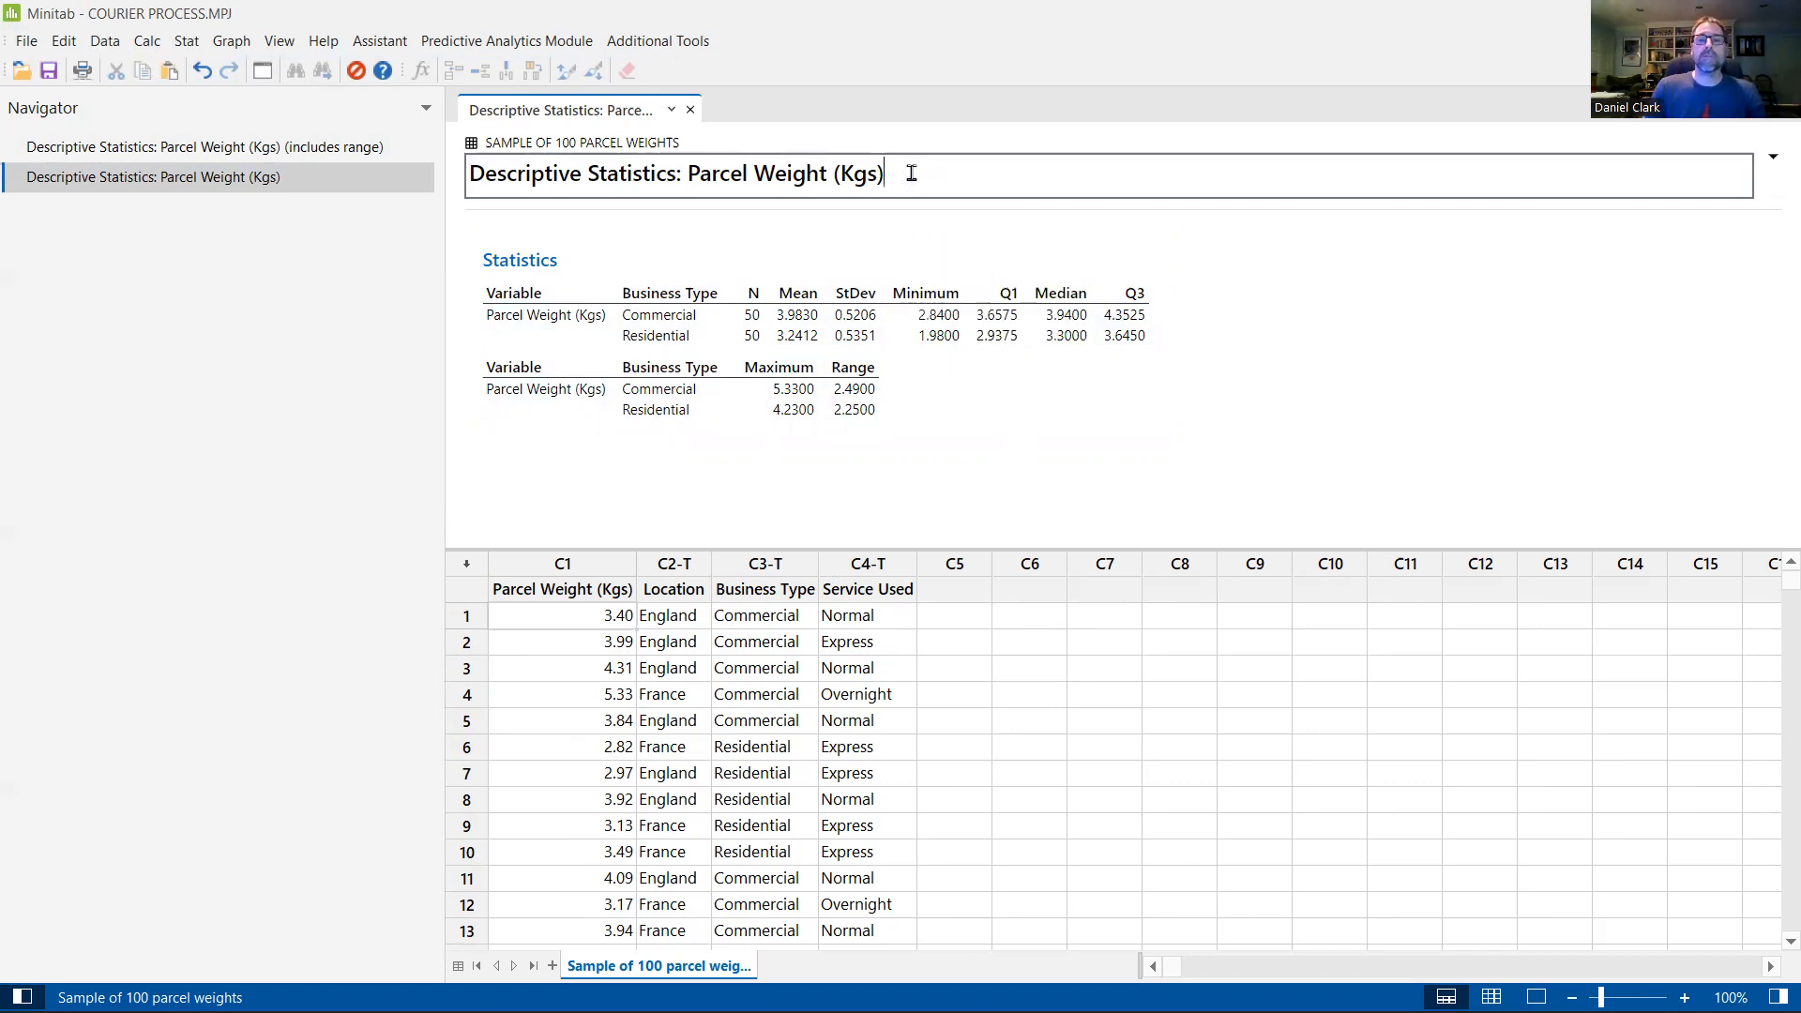
pyautogui.write('(by busine')
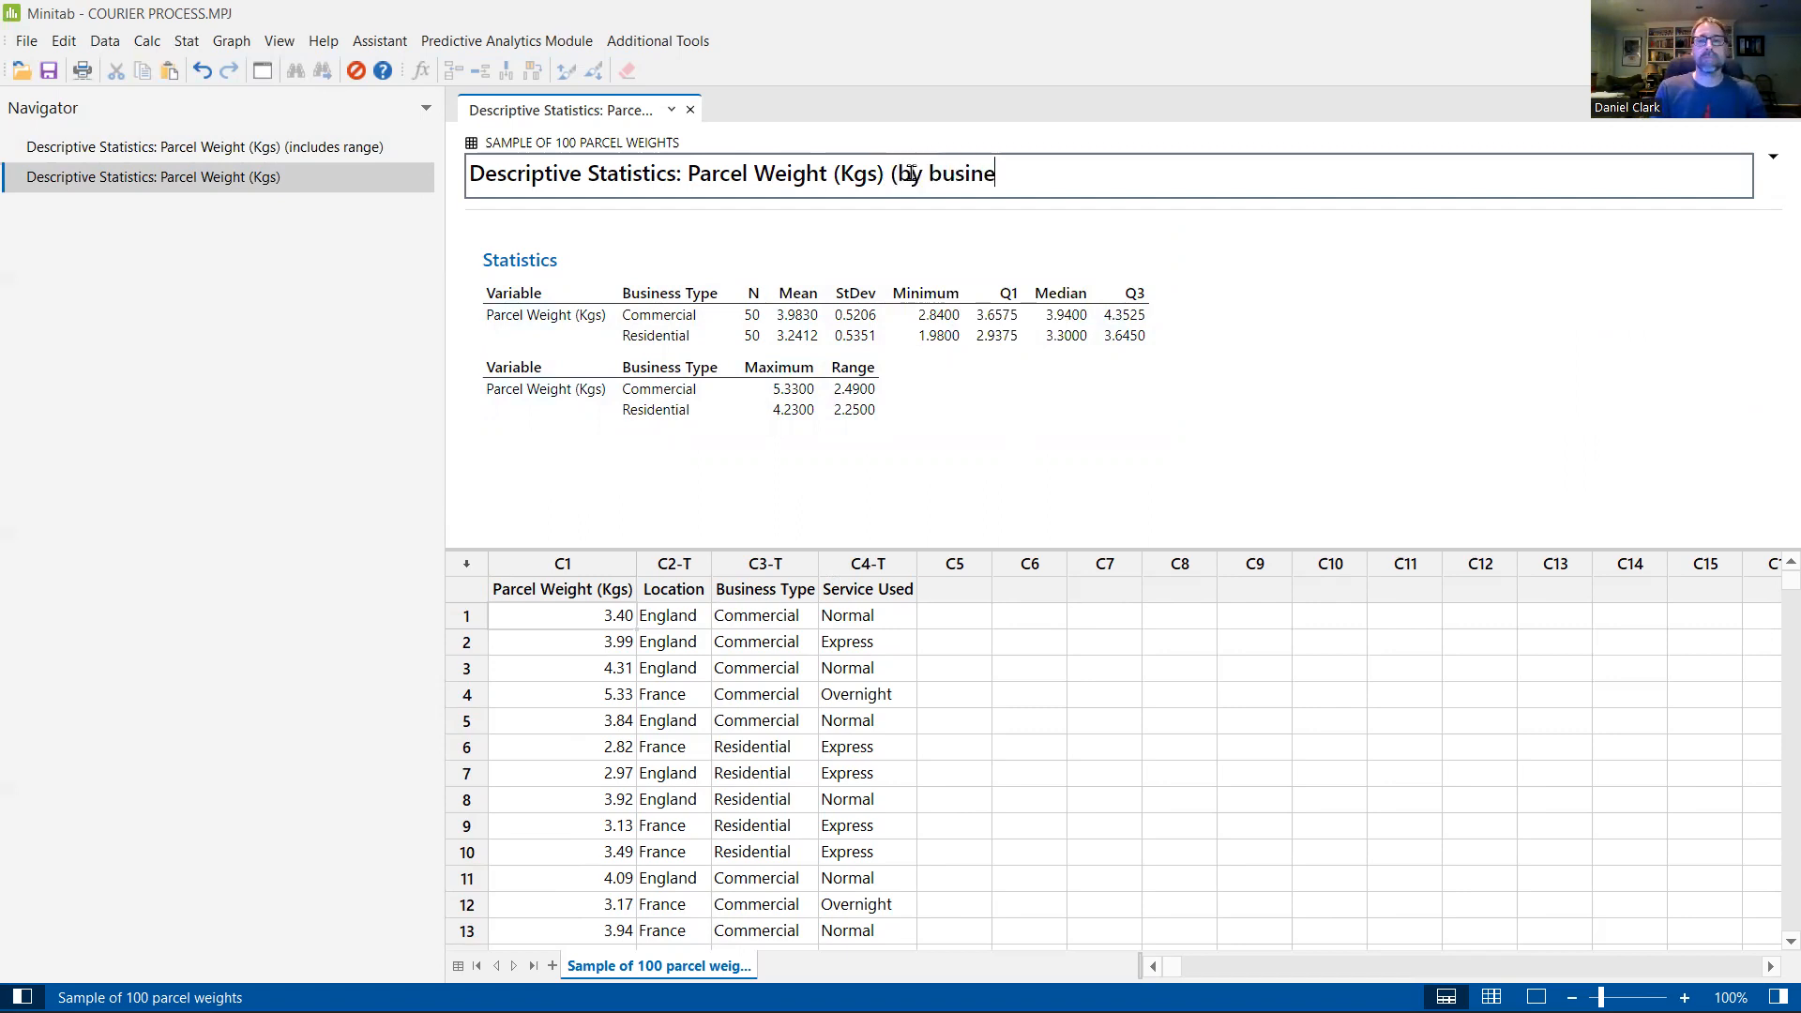
pyautogui.write('ss type)')
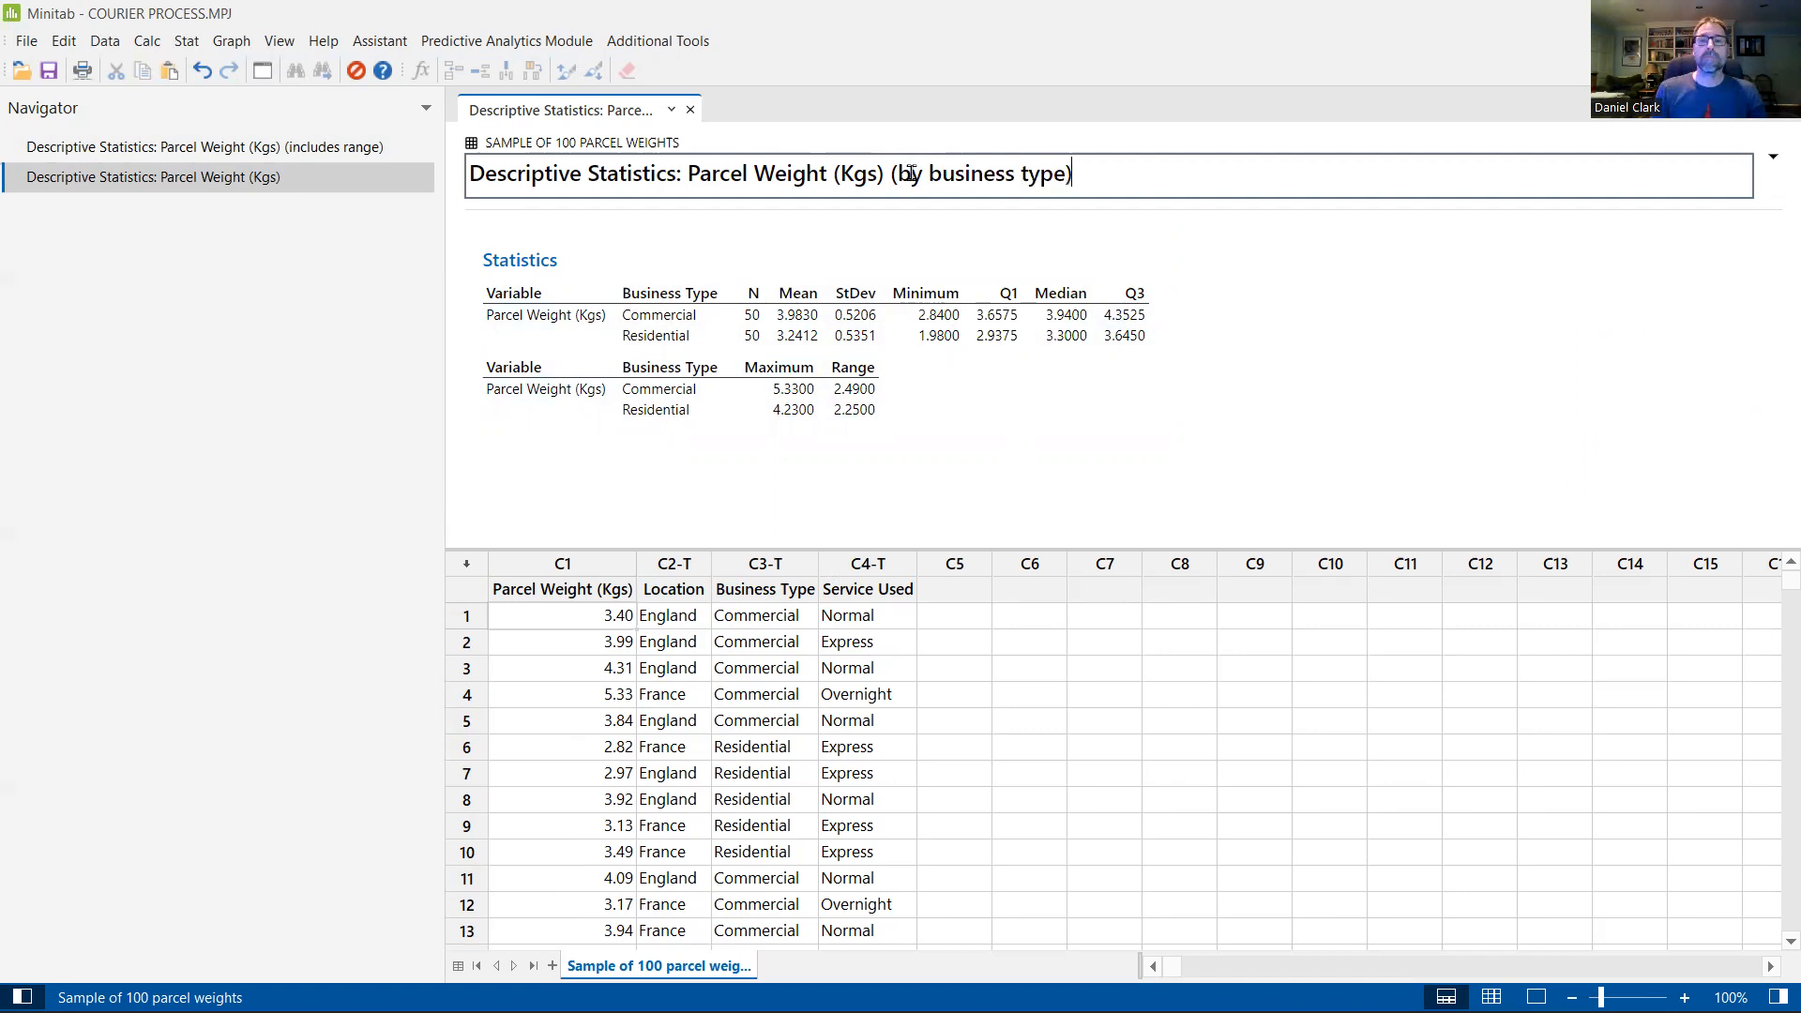
pyautogui.press('Return')
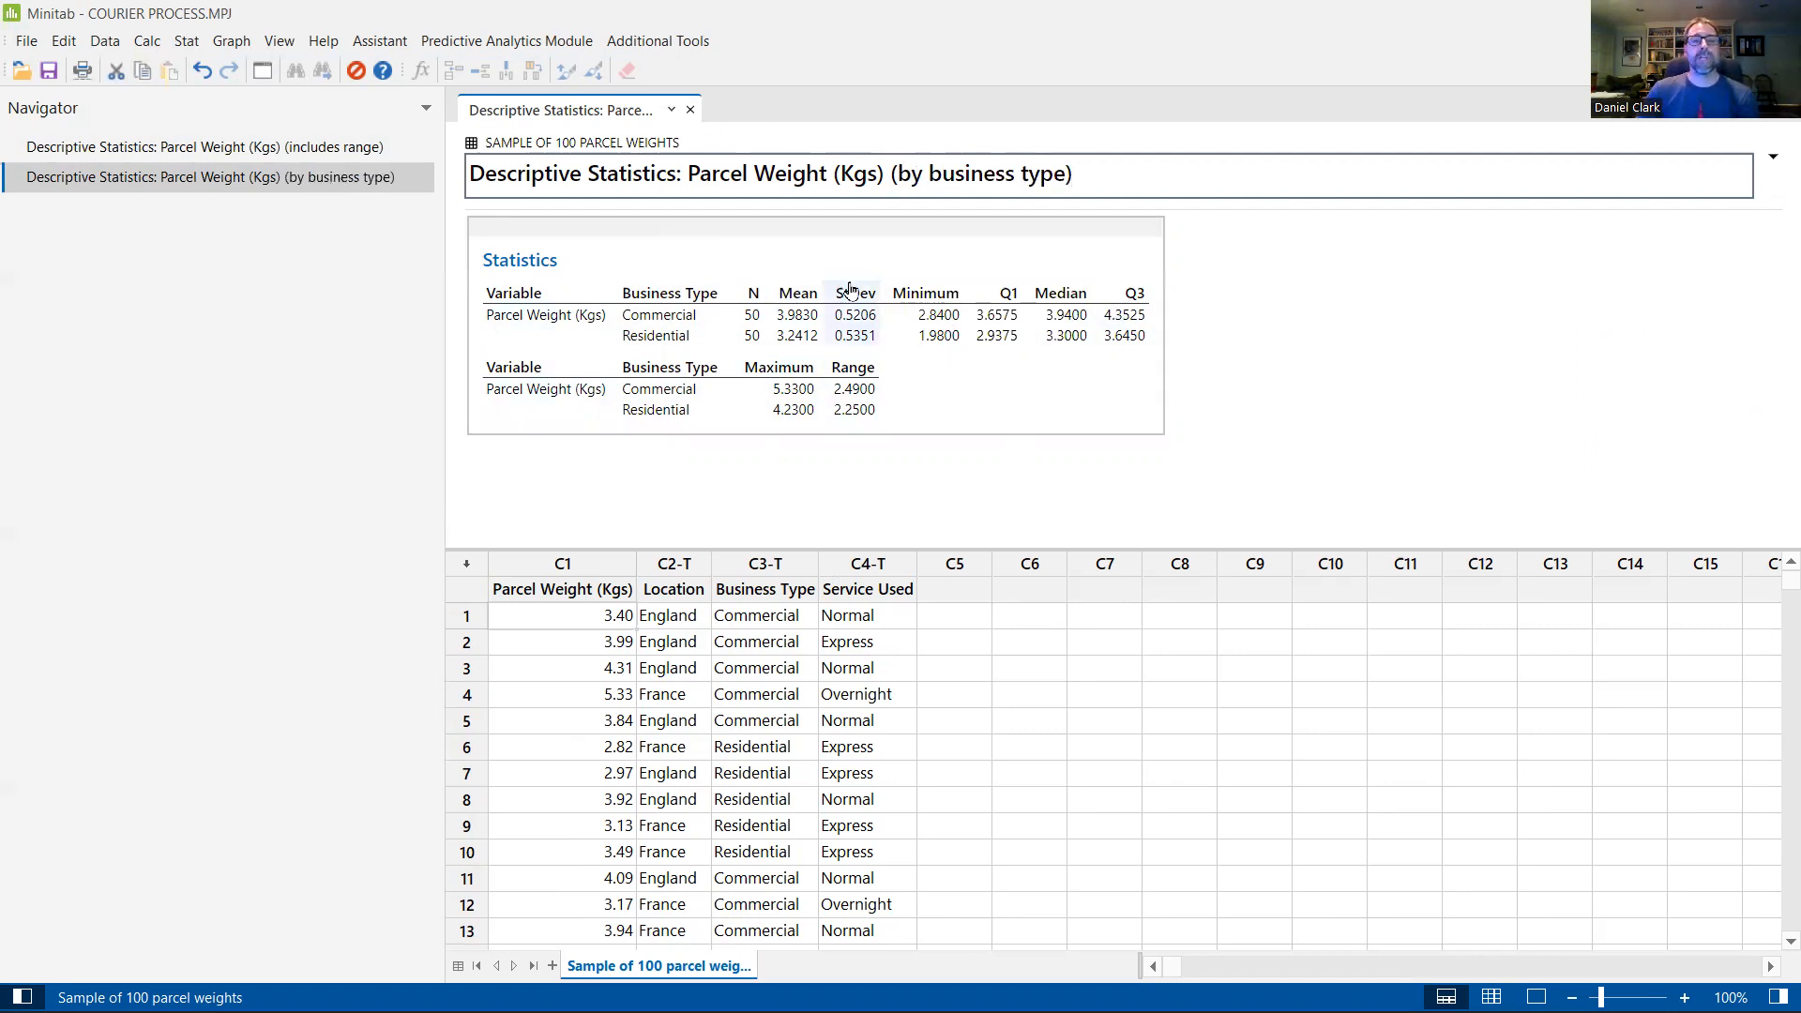
# Step: Save the project under the new name COURIER PROCESS 2022-10-02.mpx in the English Editions 3-4-5-6-V19 folder
pyautogui.click(29, 46)
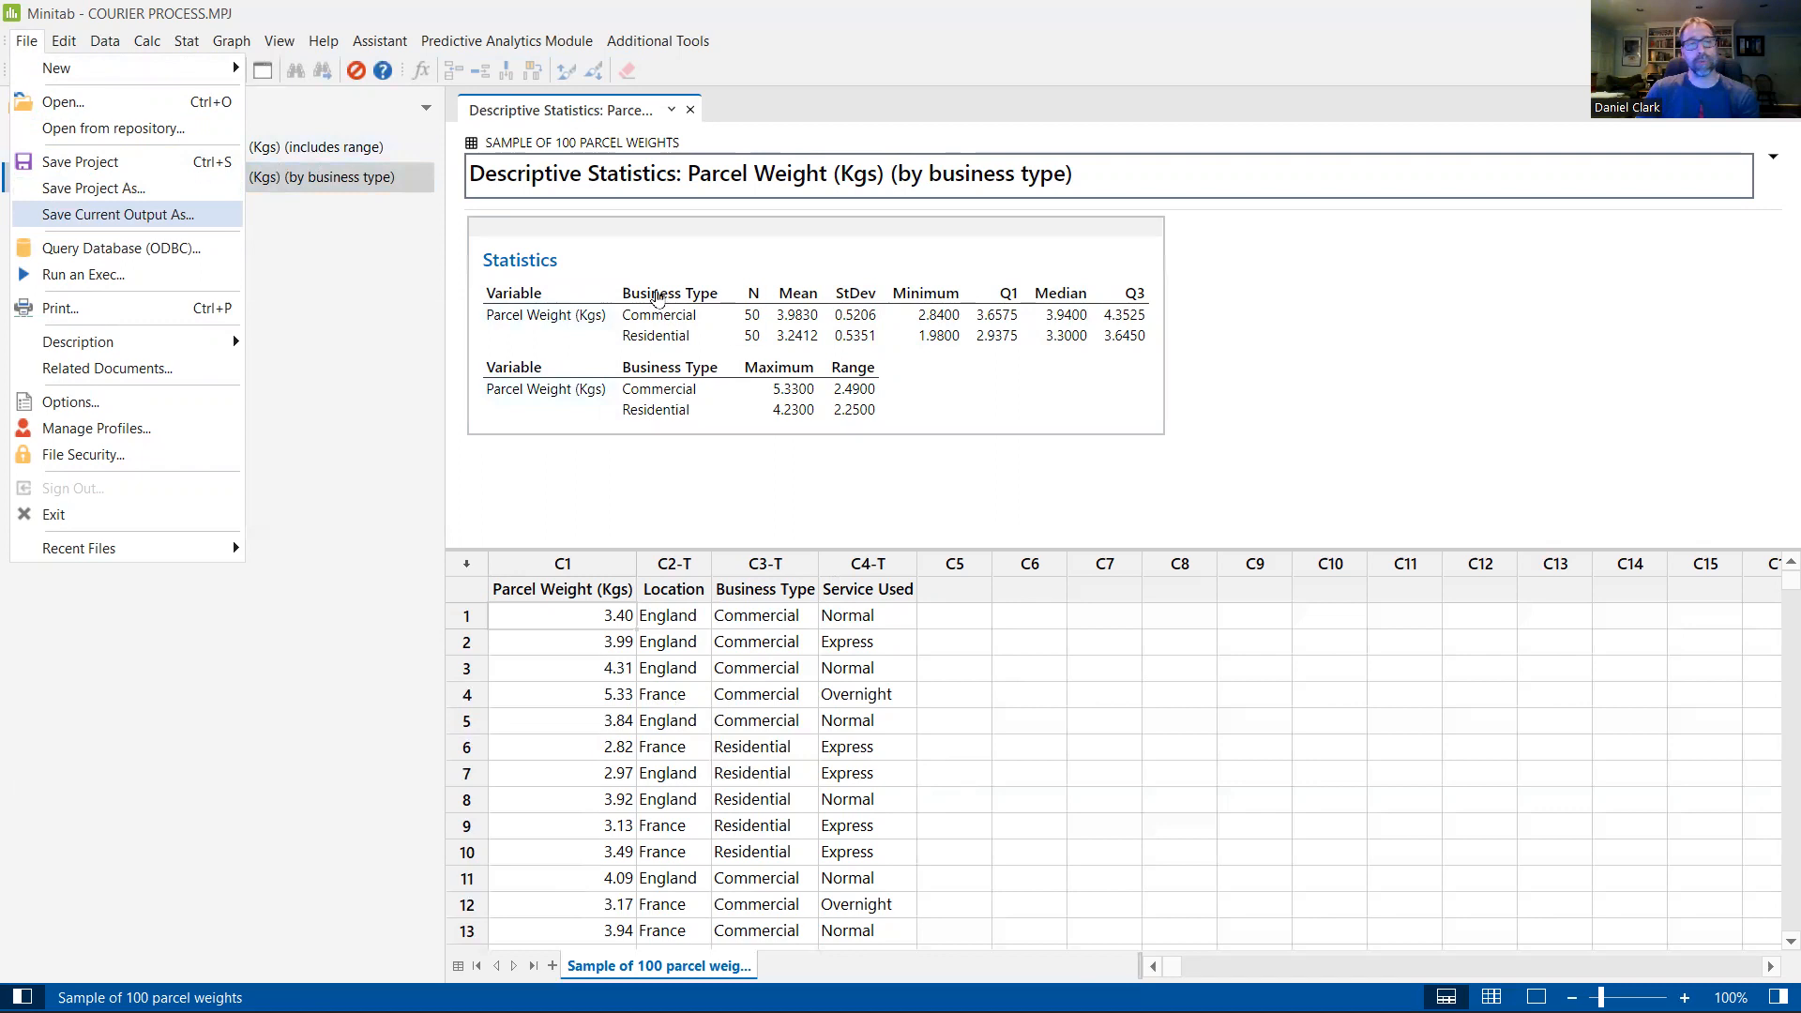
pyautogui.click(104, 188)
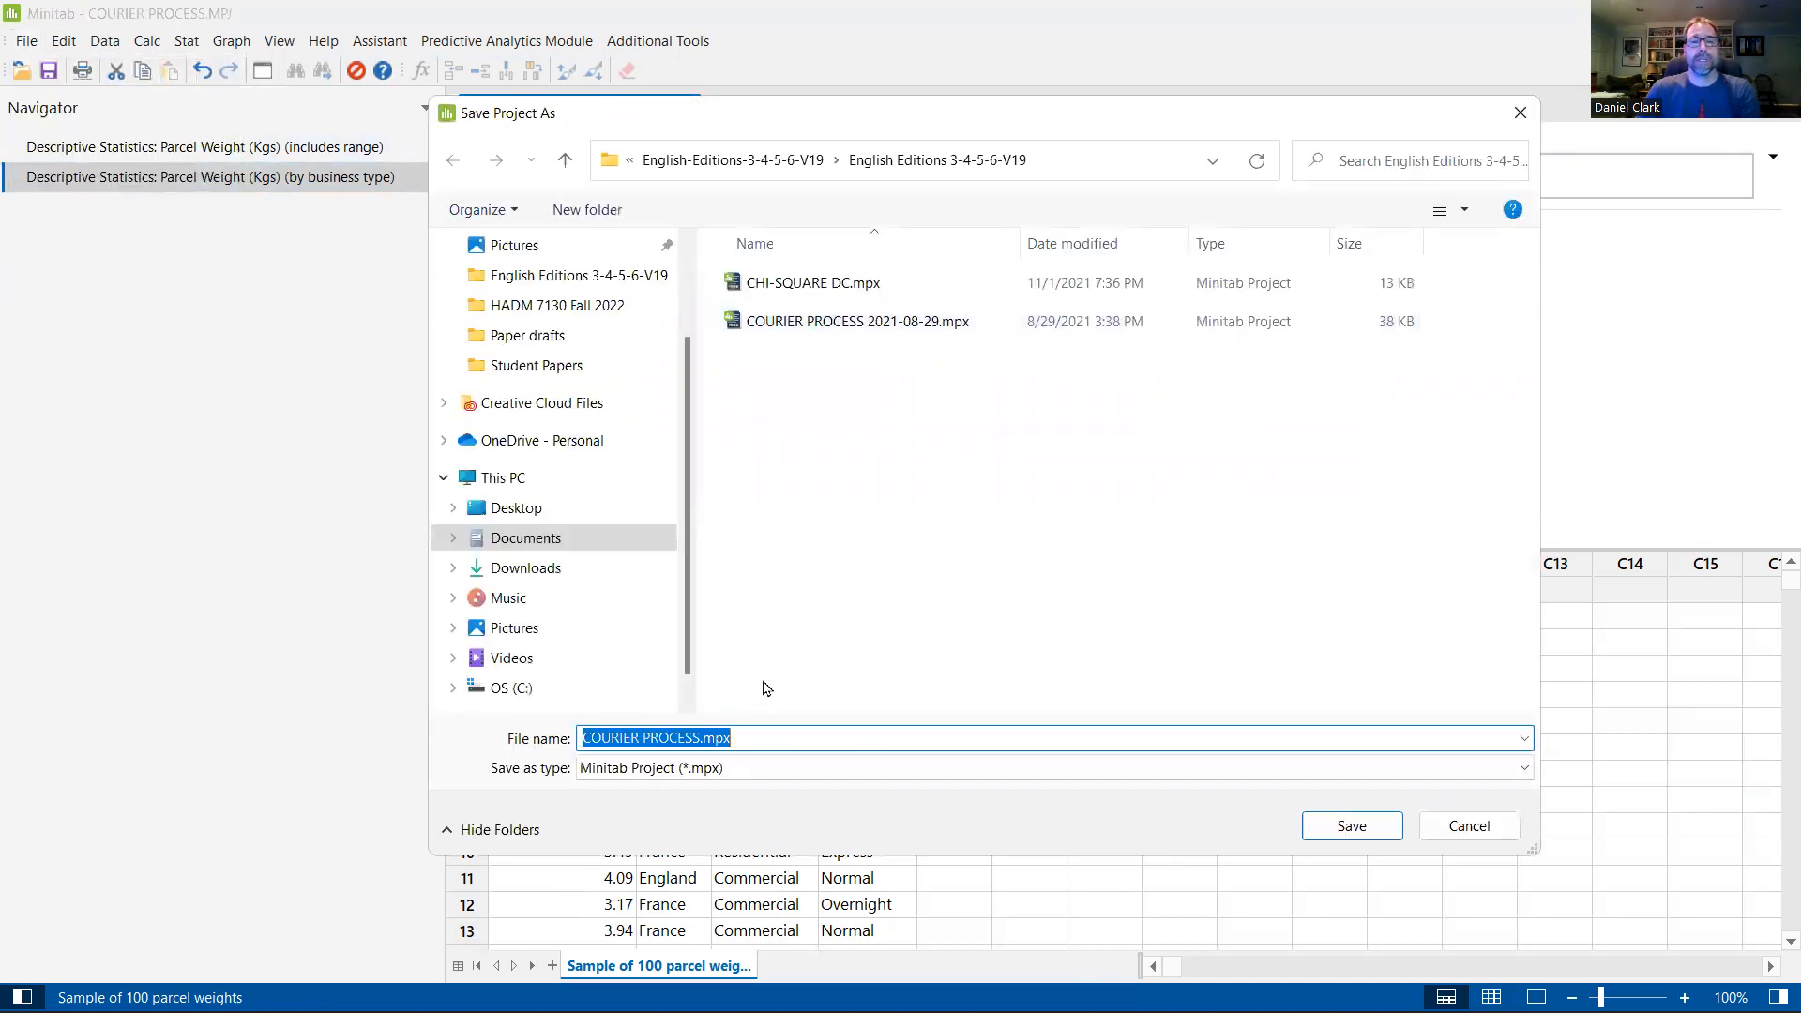
pyautogui.press('Left')
pyautogui.press('Left')
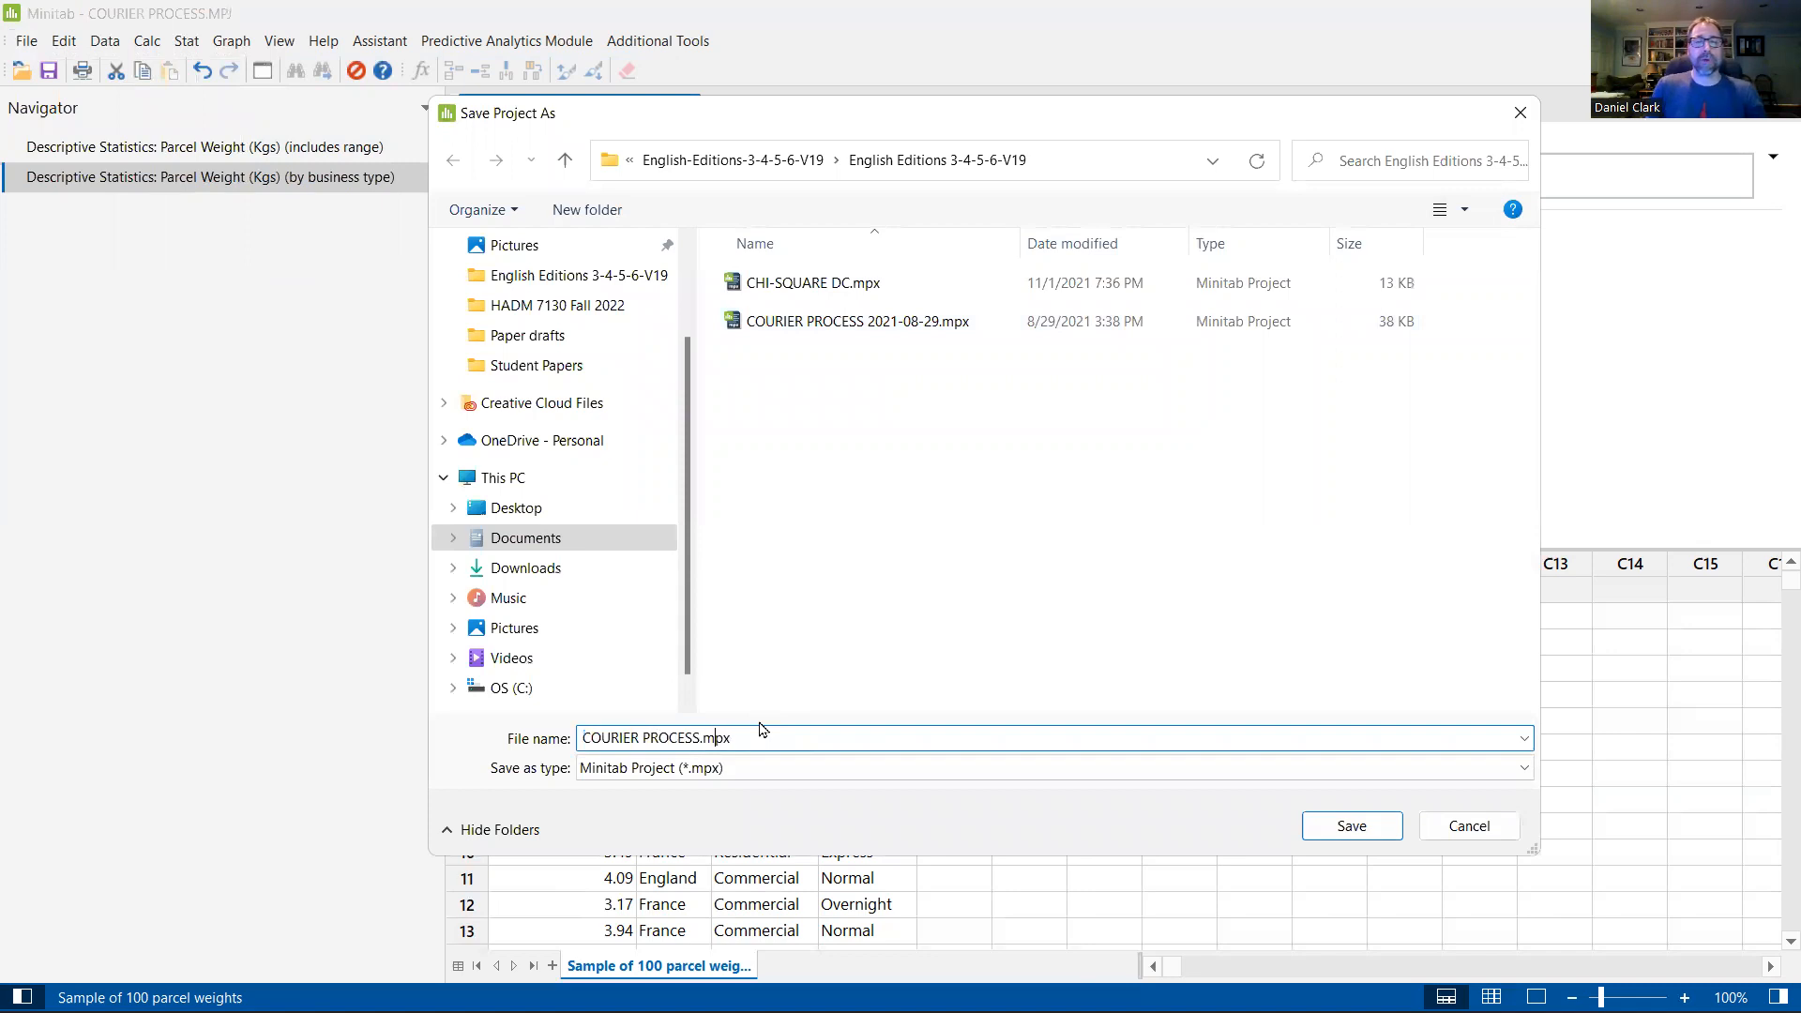
pyautogui.write('2022')
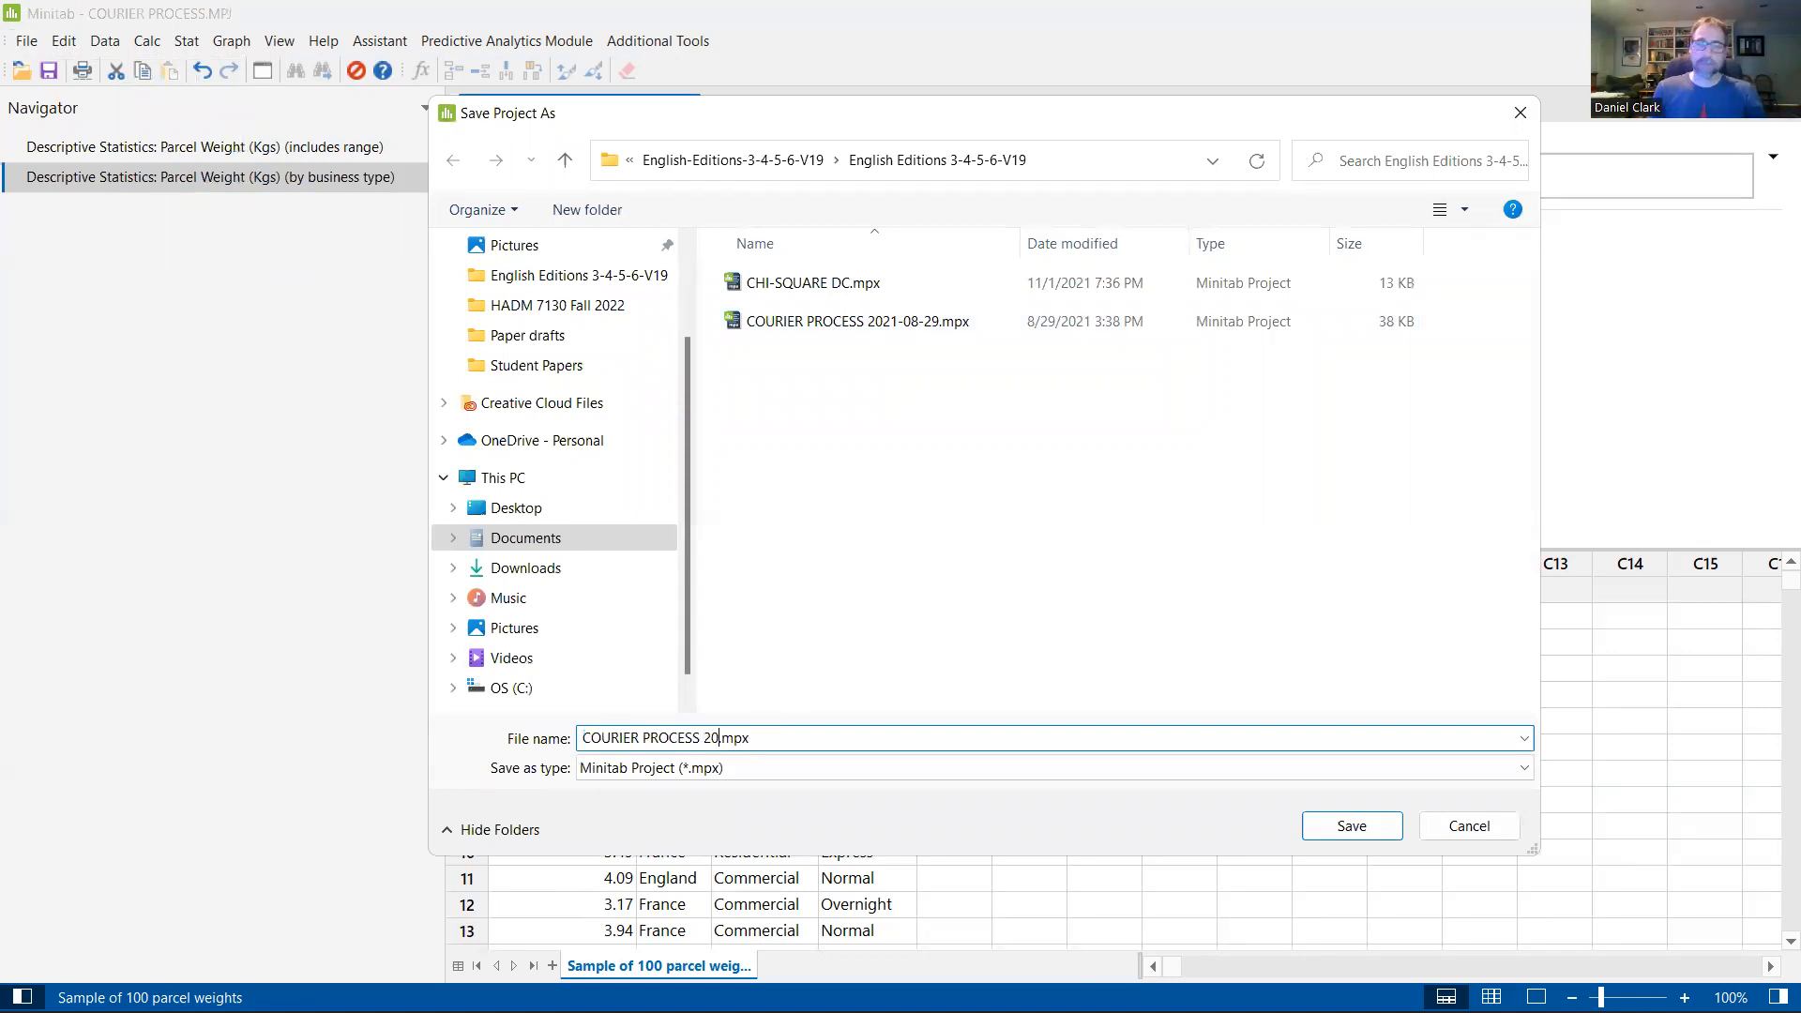
pyautogui.write('-10-')
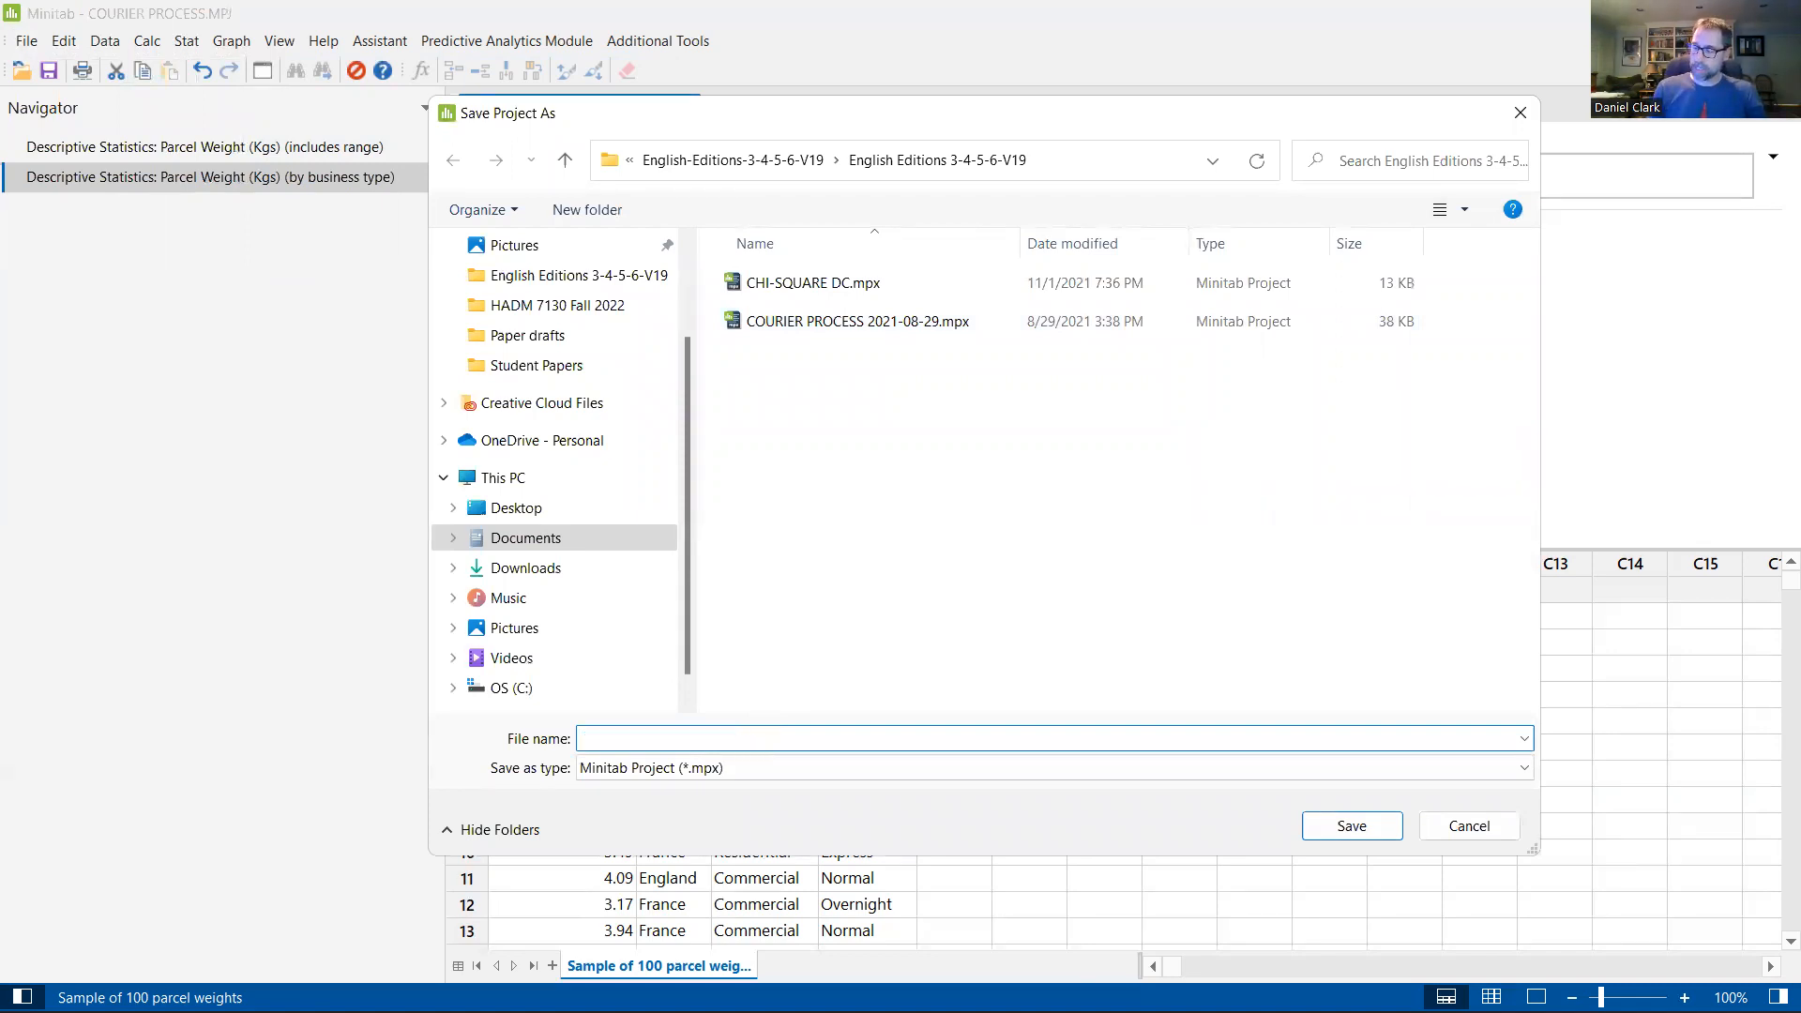
pyautogui.write('02')
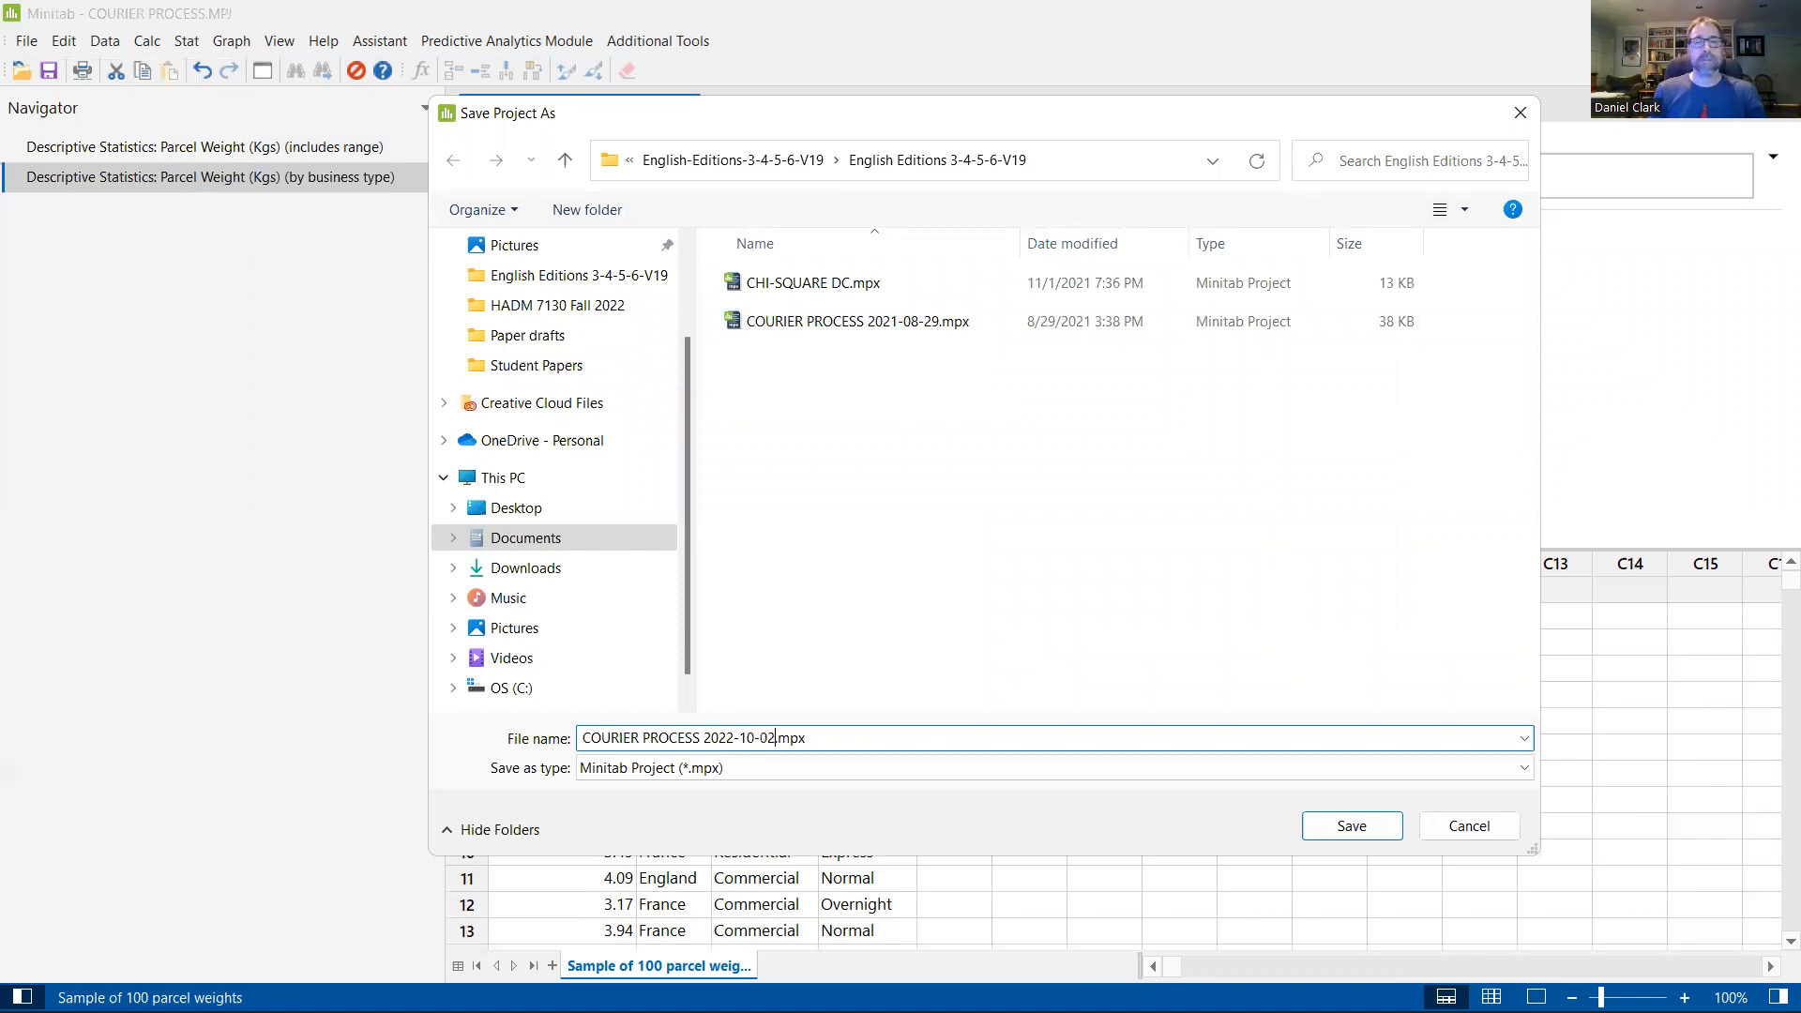
pyautogui.press('Return')
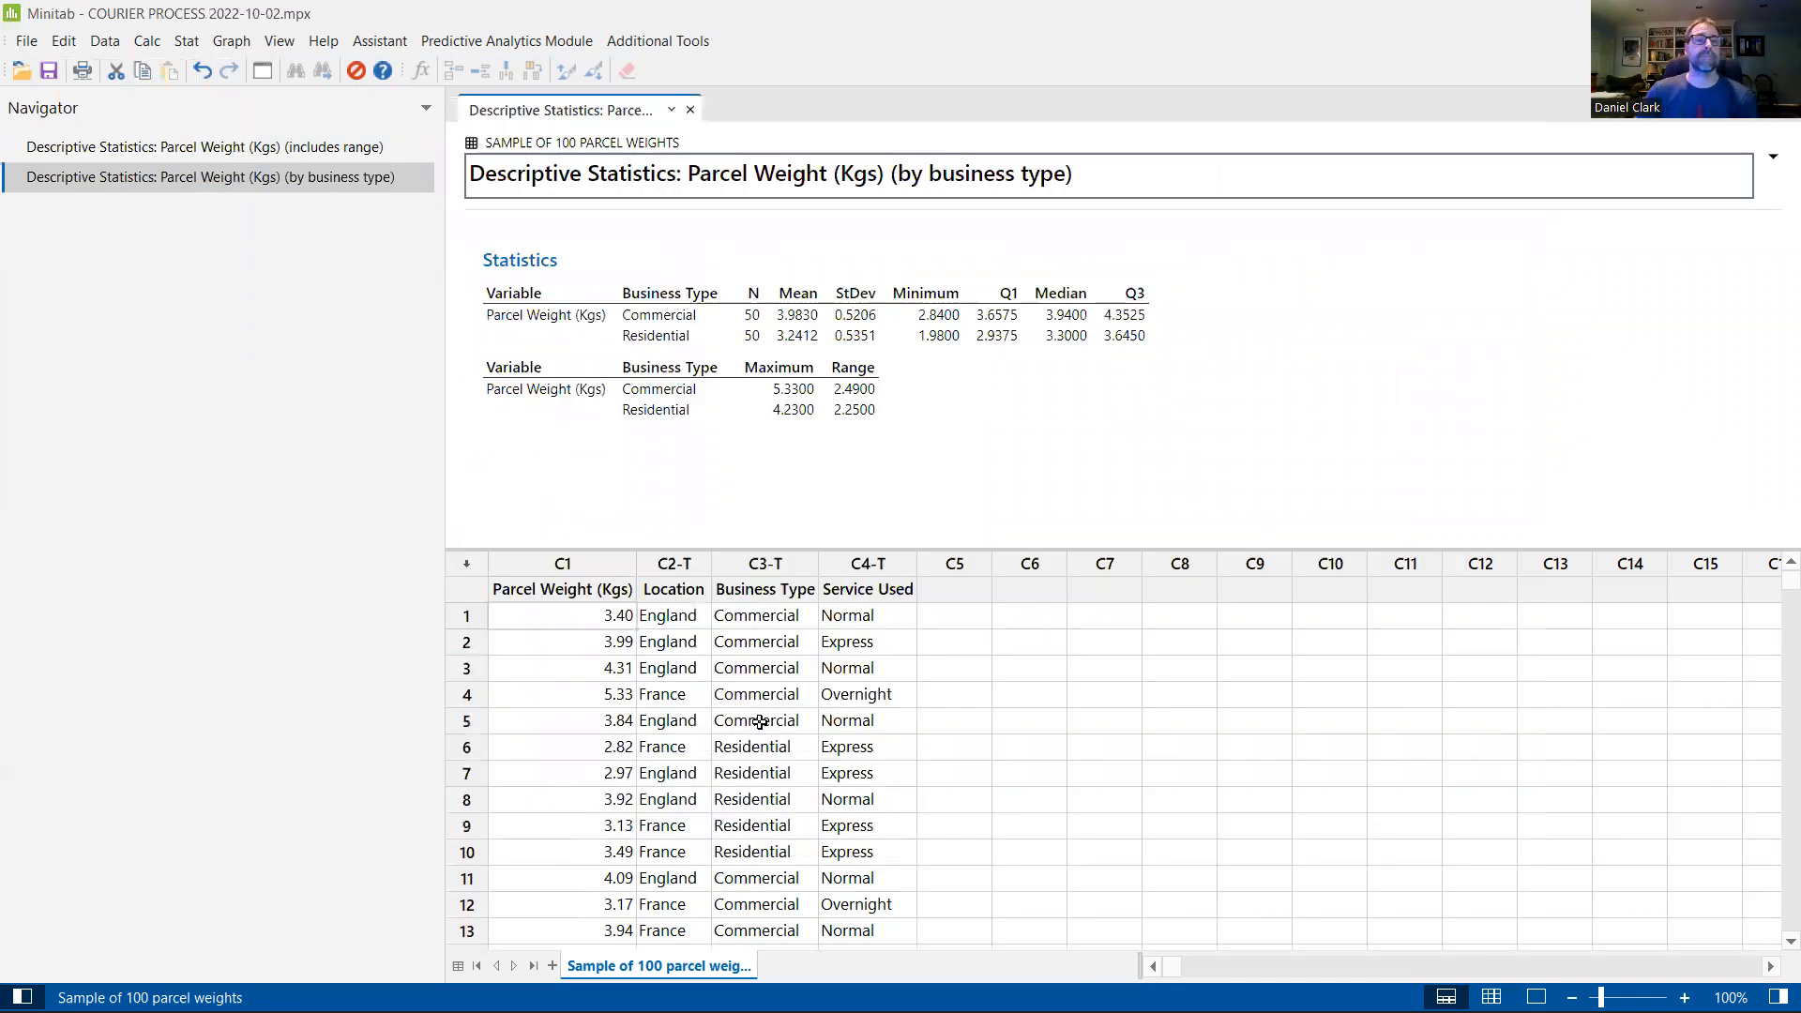